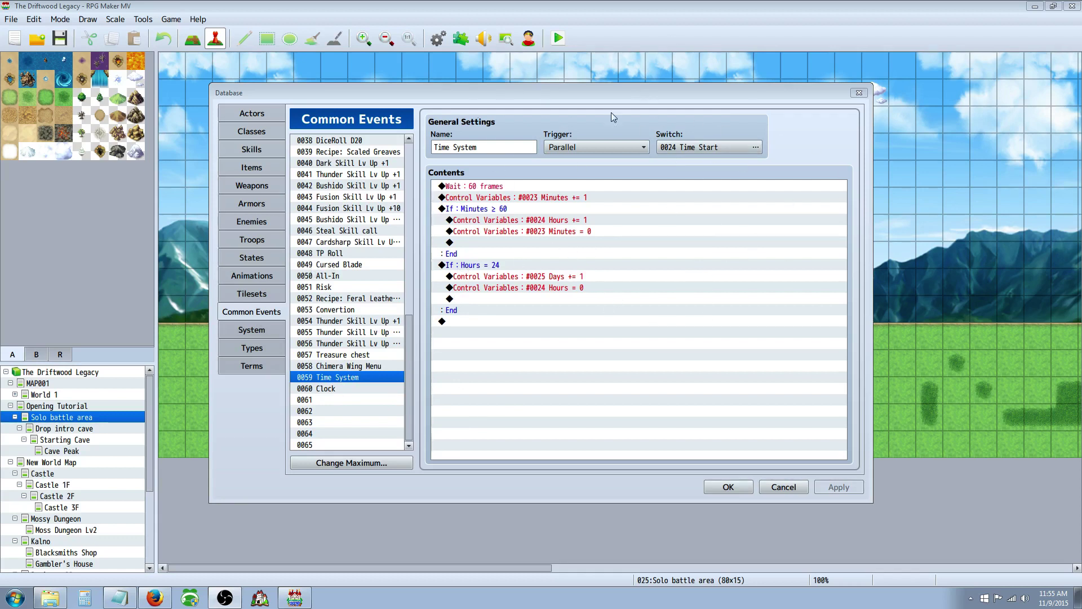
# Inspect the Time System's 60-frame wait, Minutes += 1 and Minutes ≥ 60 condition
pyautogui.click(486, 140)
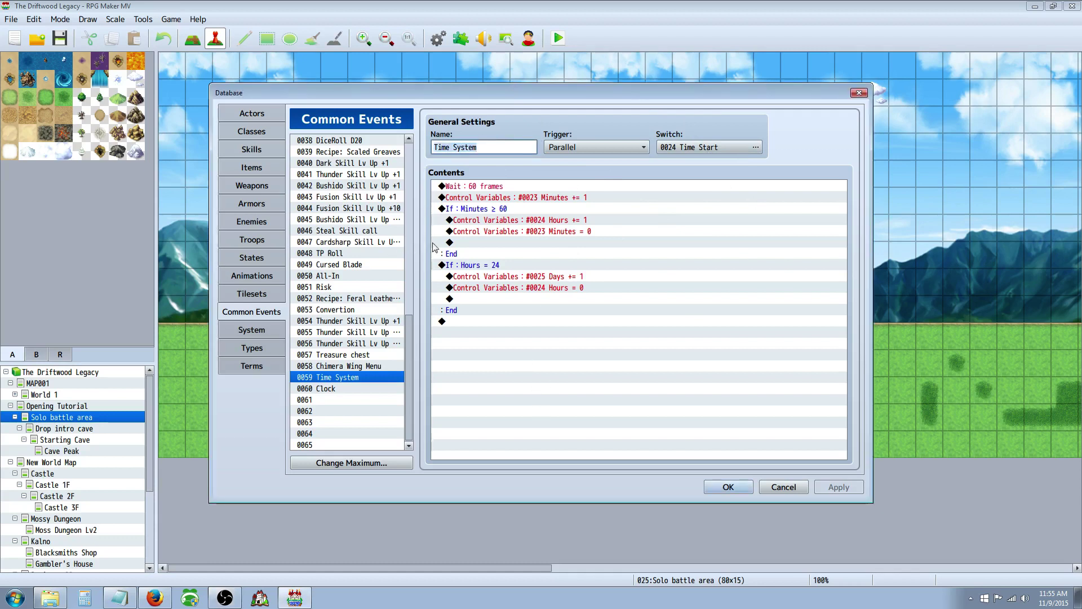
pyautogui.click(475, 210)
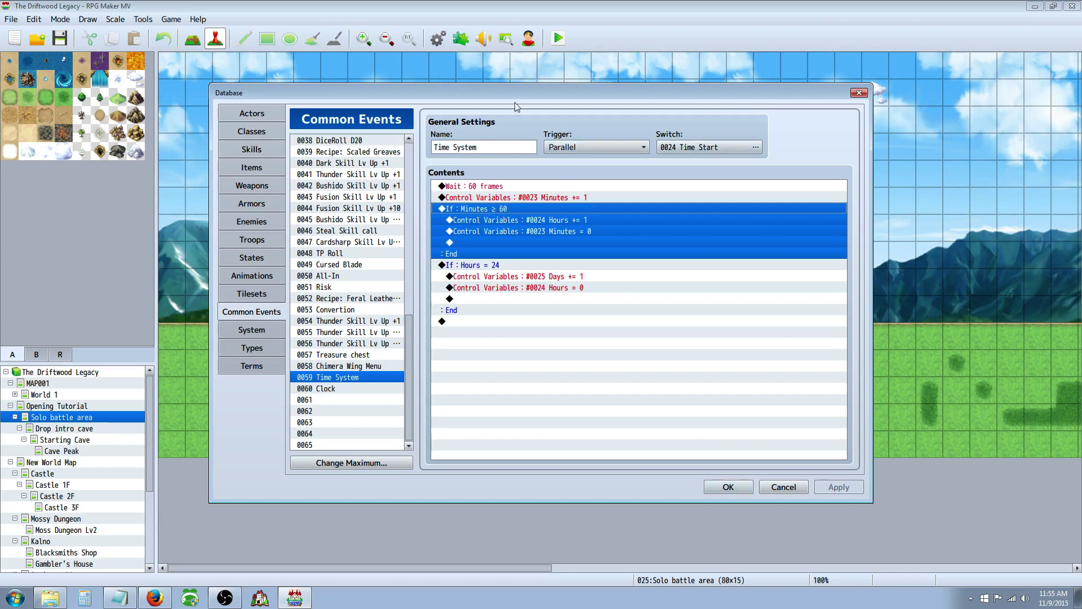
pyautogui.click(510, 147)
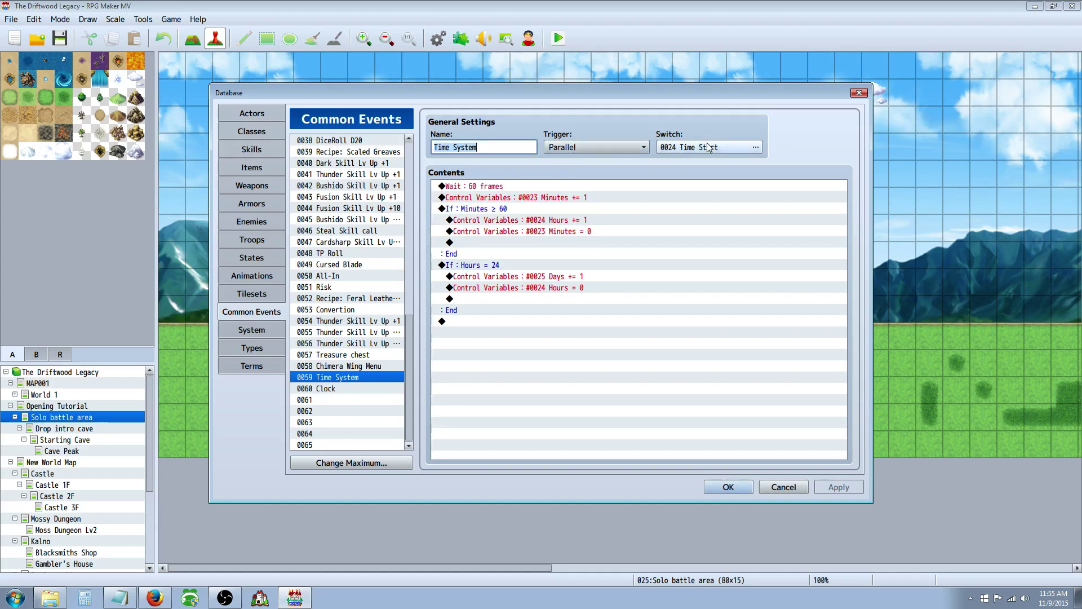
pyautogui.click(505, 187)
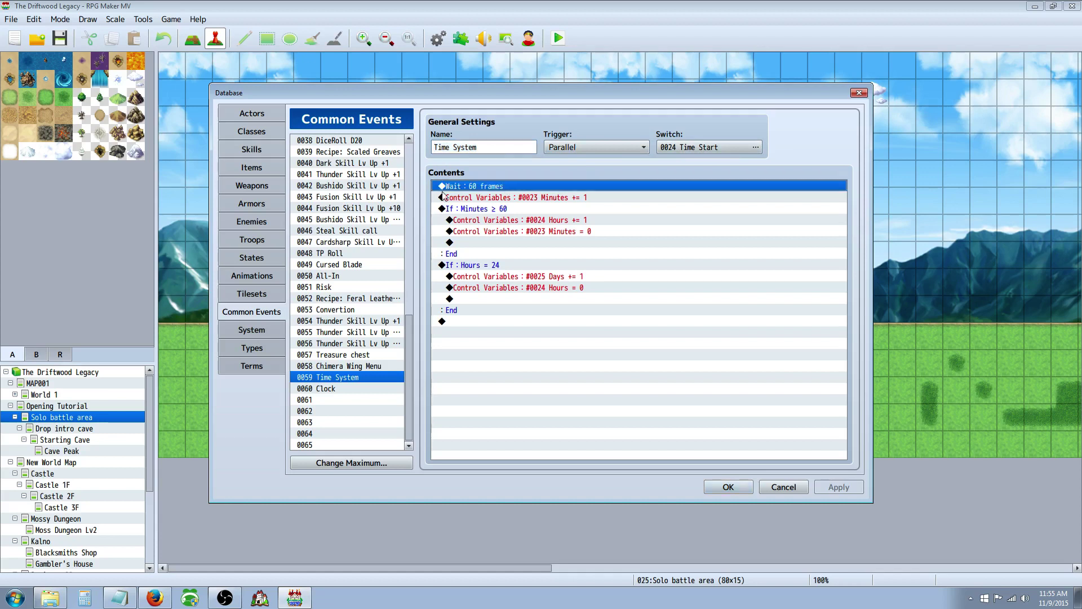
pyautogui.click(494, 197)
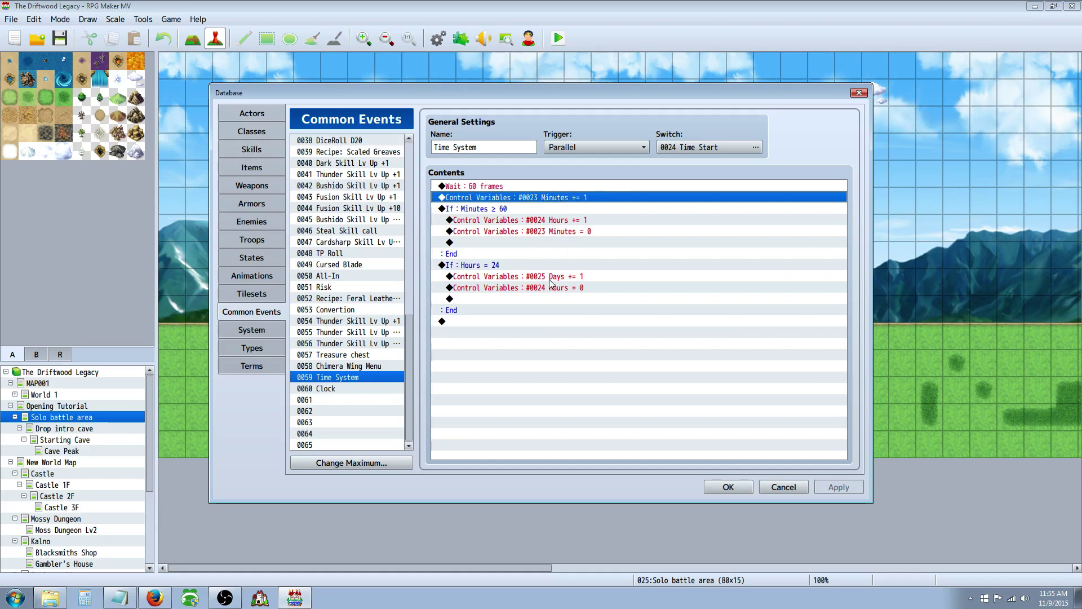
pyautogui.click(481, 209)
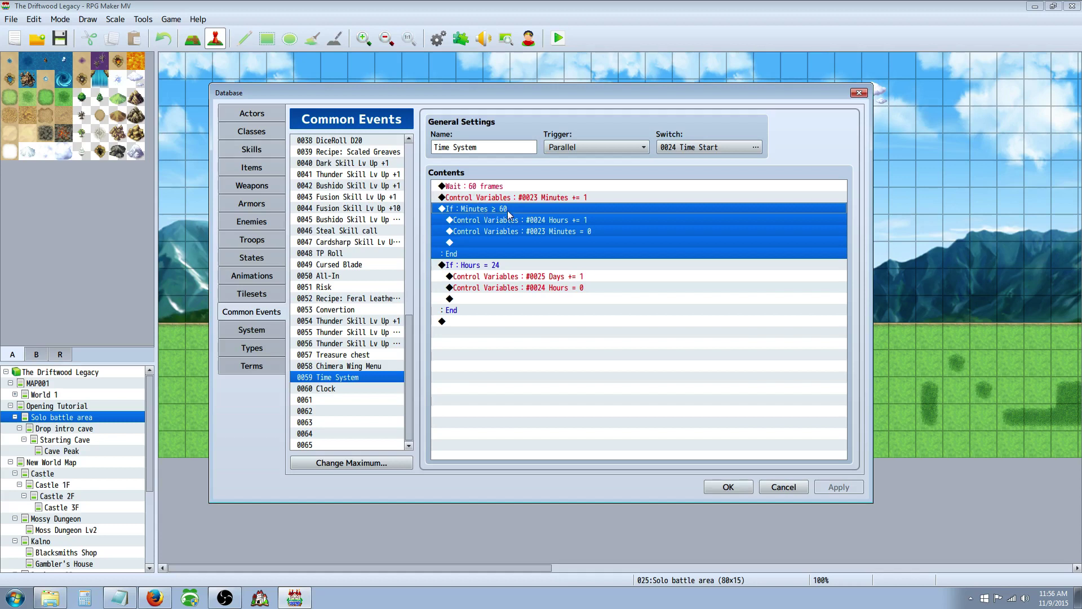
pyautogui.click(510, 242)
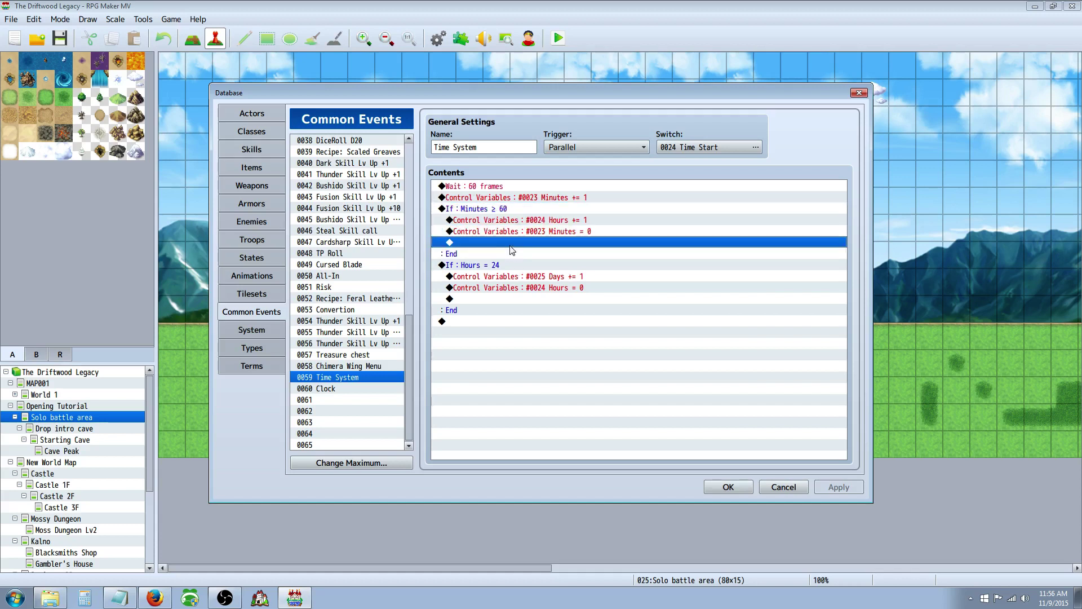
pyautogui.click(508, 210)
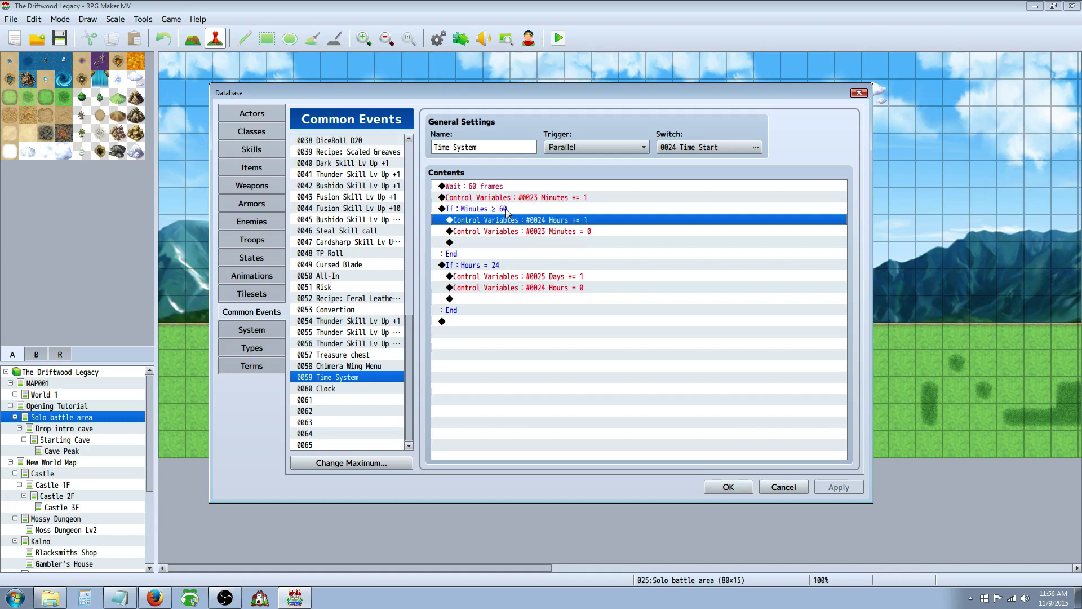
pyautogui.click(507, 204)
pyautogui.click(510, 190)
pyautogui.click(510, 211)
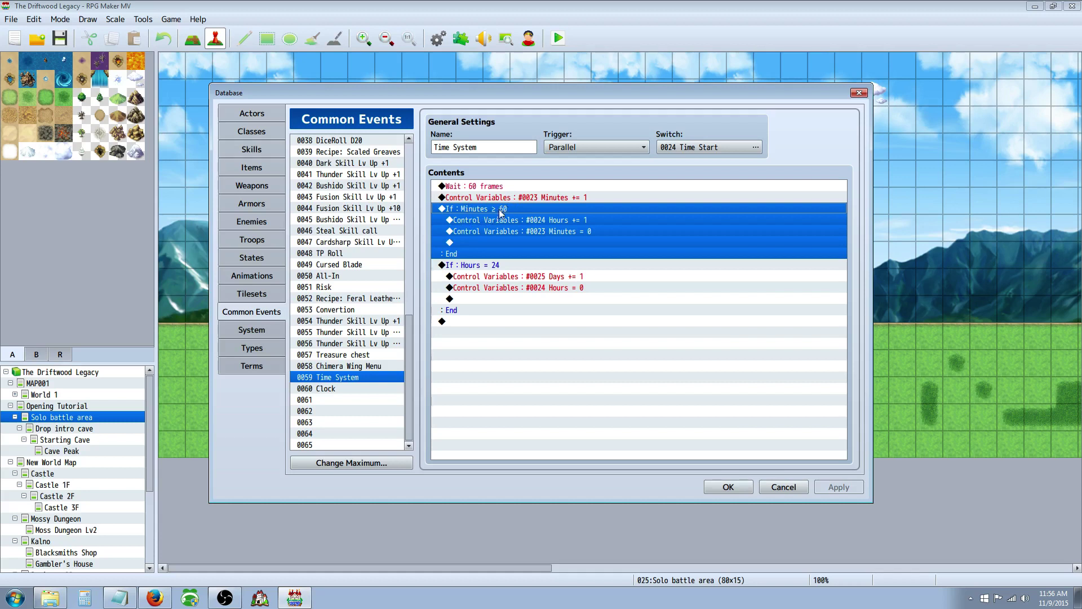
# Inspect the Minutes ≥ 60 branch that adds one hour and resets Minutes to 0
pyautogui.click(517, 219)
pyautogui.click(516, 205)
pyautogui.click(487, 220)
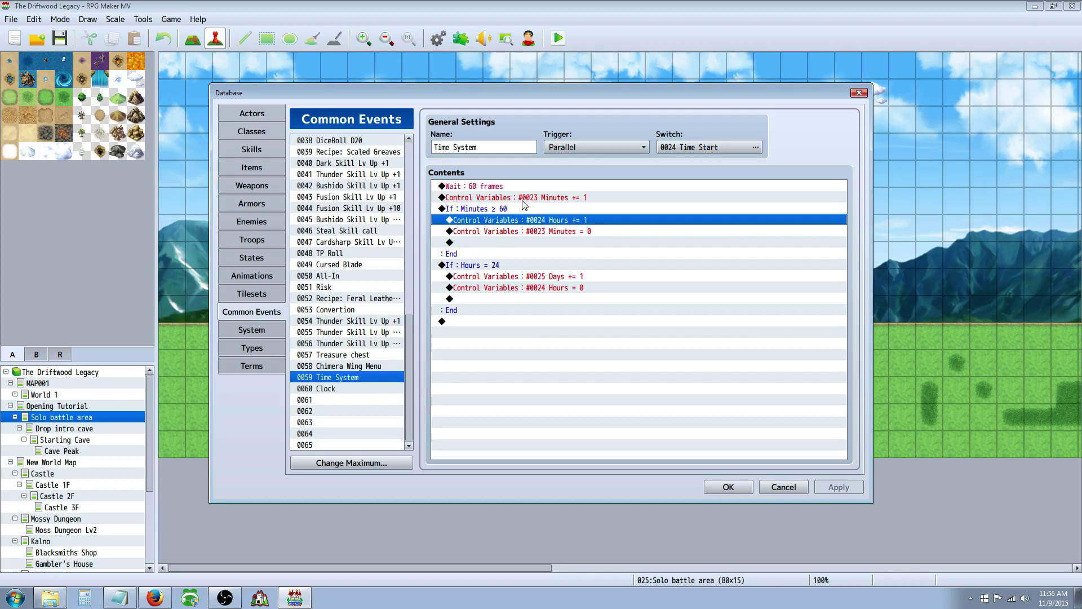
pyautogui.click(491, 209)
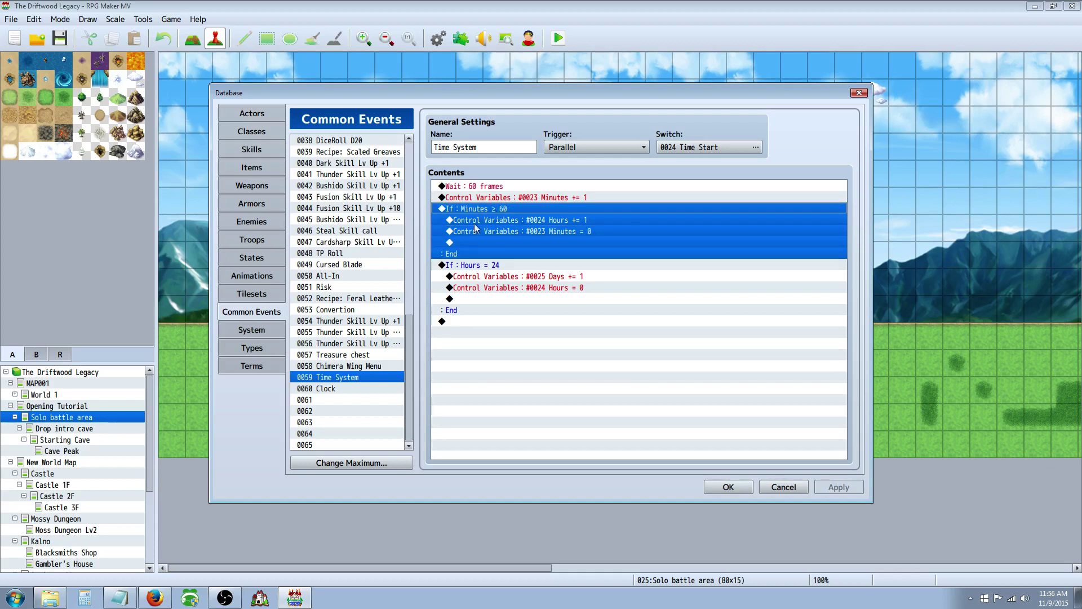
pyautogui.click(501, 229)
pyautogui.click(510, 220)
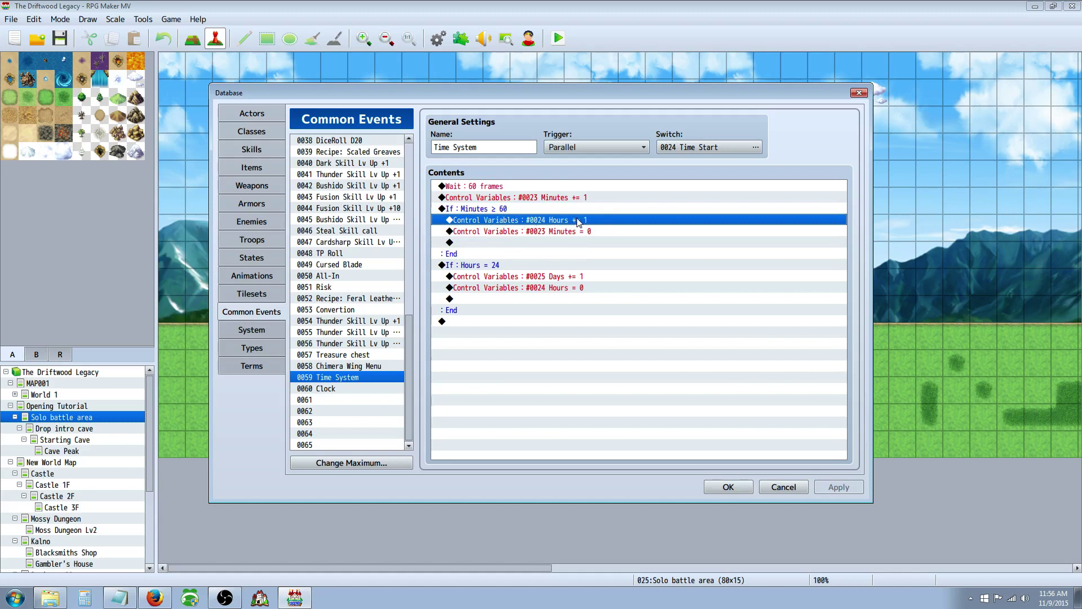
pyautogui.click(531, 239)
pyautogui.click(522, 232)
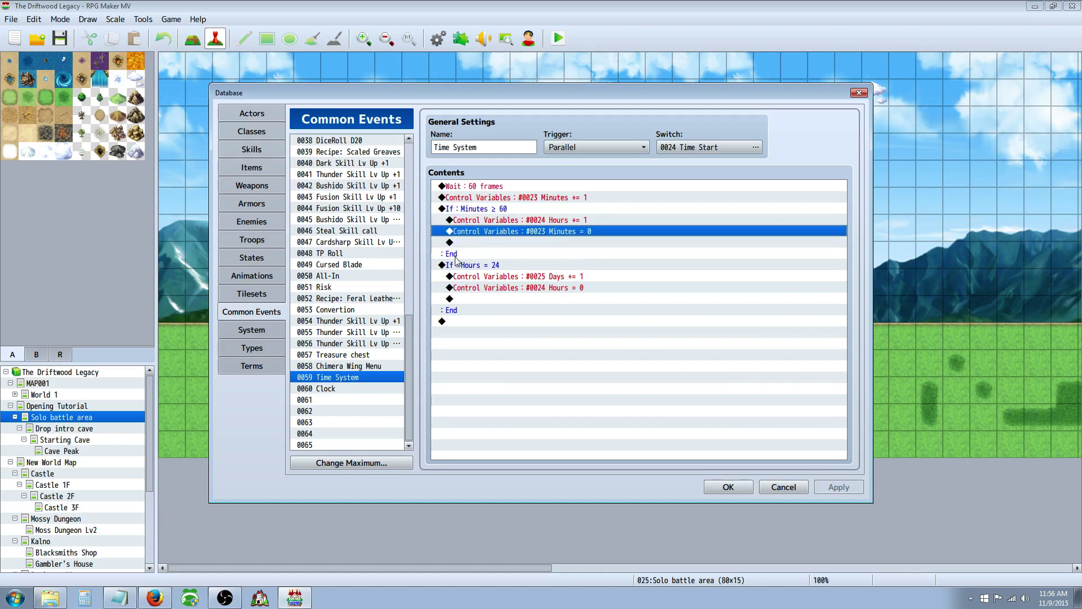
pyautogui.click(515, 253)
# Inspect the Hours = 24 branch (Days += 1, Hours = 0), then show common event 0060 Clock
pyautogui.click(511, 263)
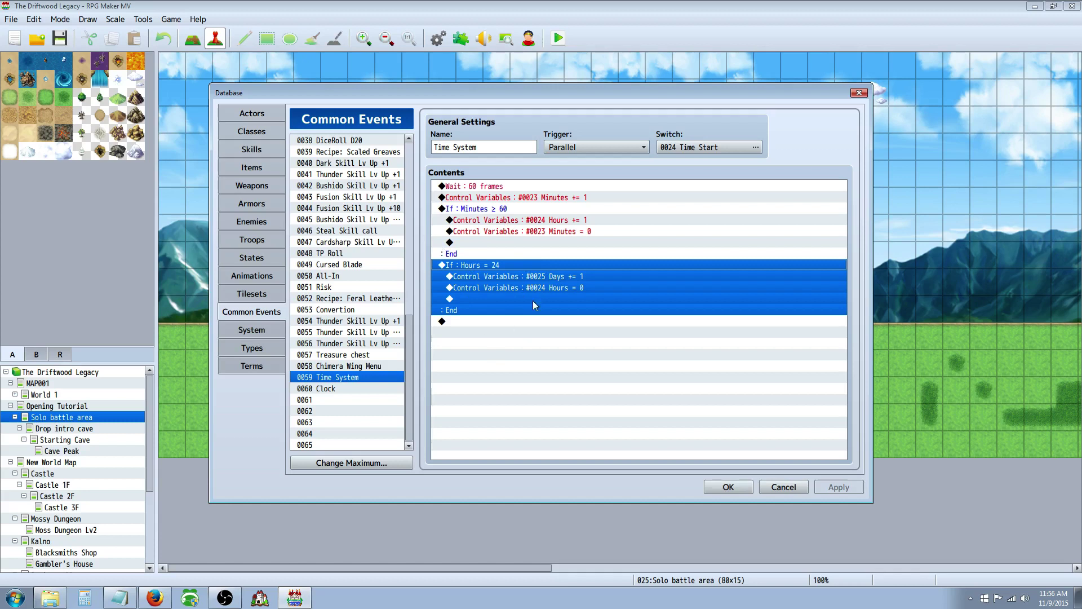
pyautogui.click(507, 310)
pyautogui.click(498, 265)
pyautogui.click(499, 278)
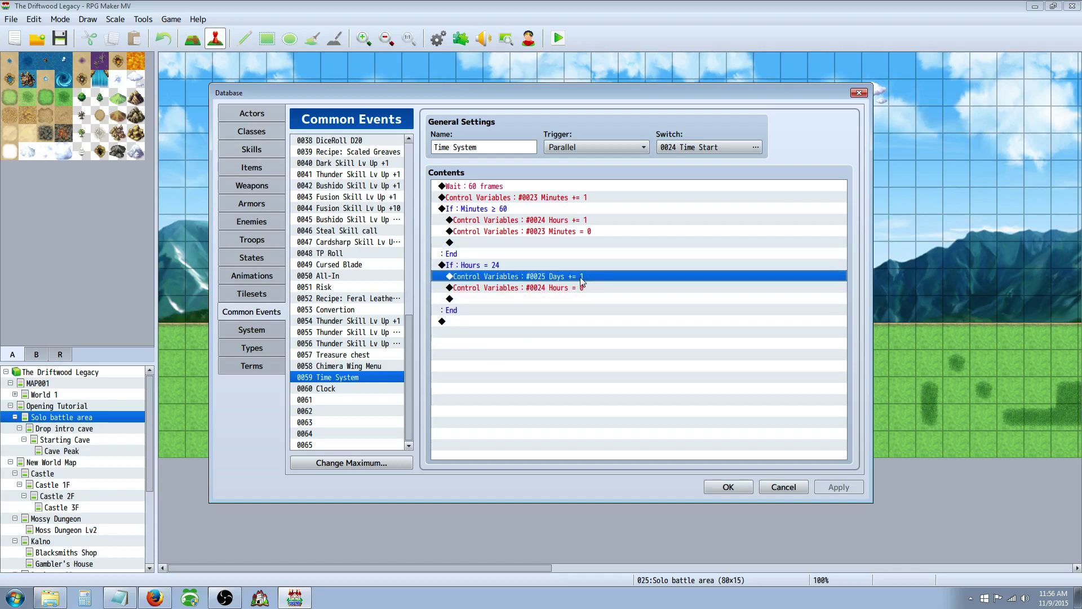
pyautogui.click(549, 289)
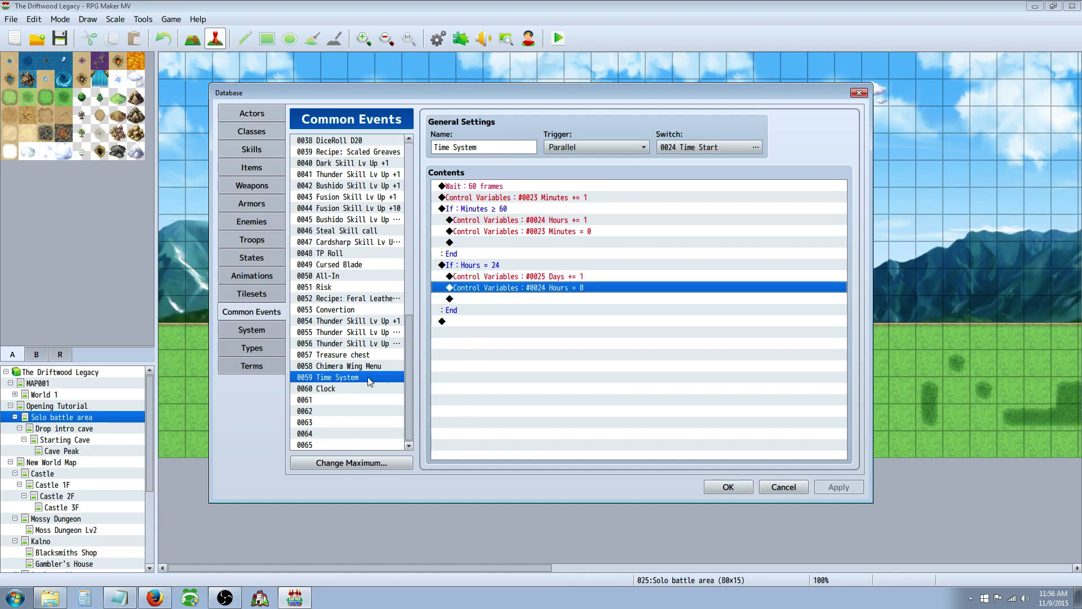
pyautogui.click(354, 392)
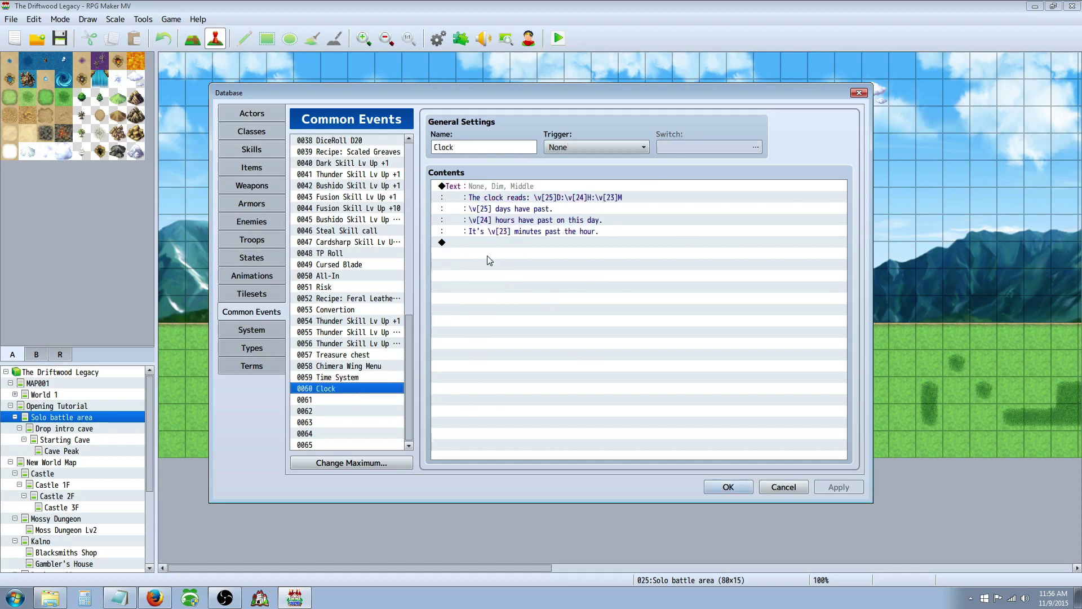
# Select the Clock event's clock-reading Show Text message and bring up its command menu
pyautogui.click(449, 148)
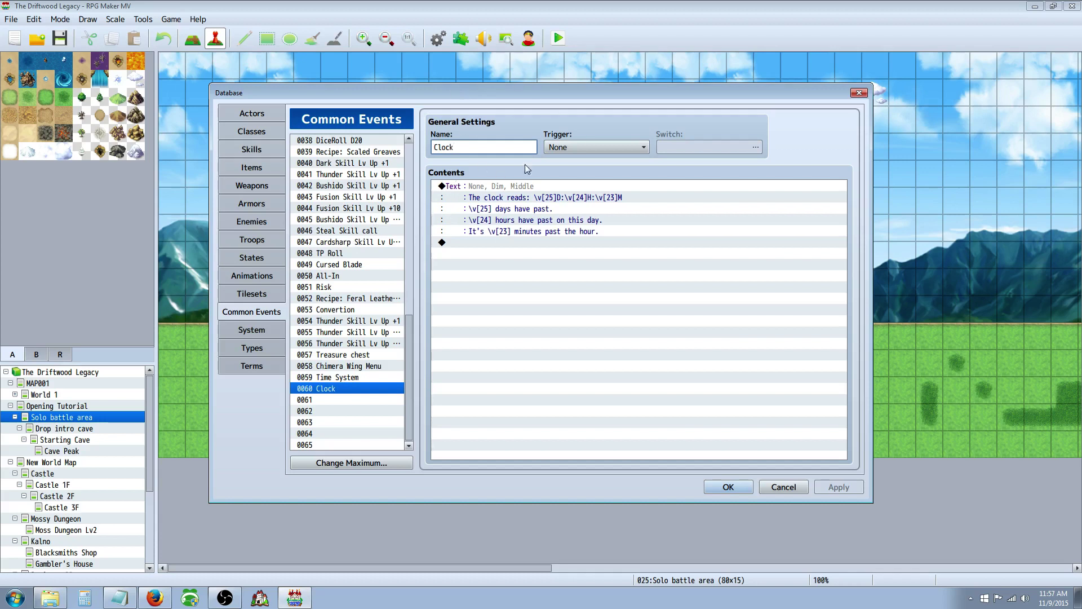
pyautogui.click(482, 197)
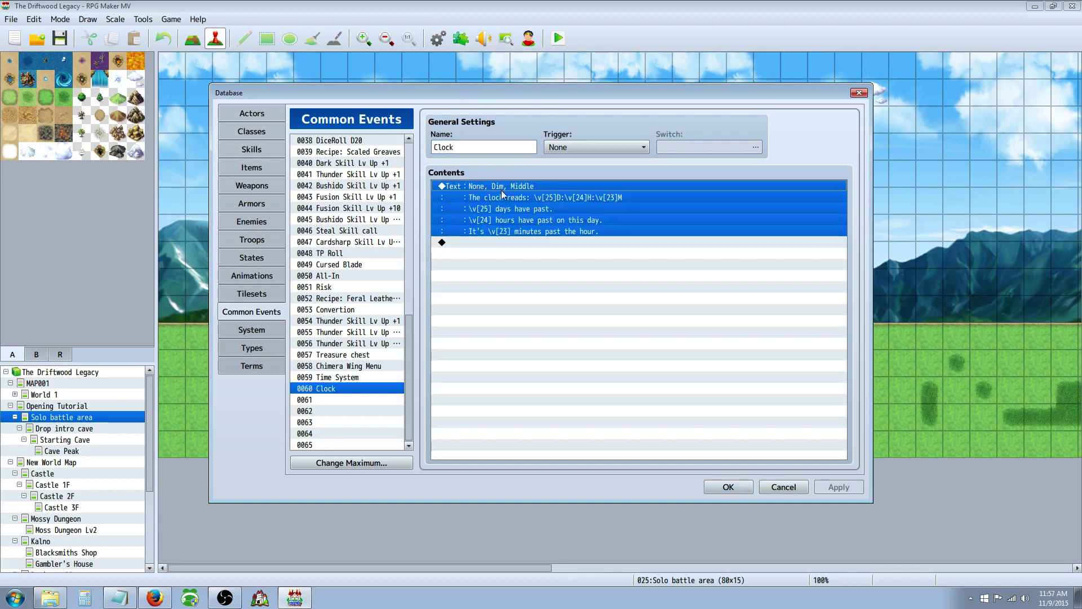
pyautogui.click(530, 196)
pyautogui.click(479, 243)
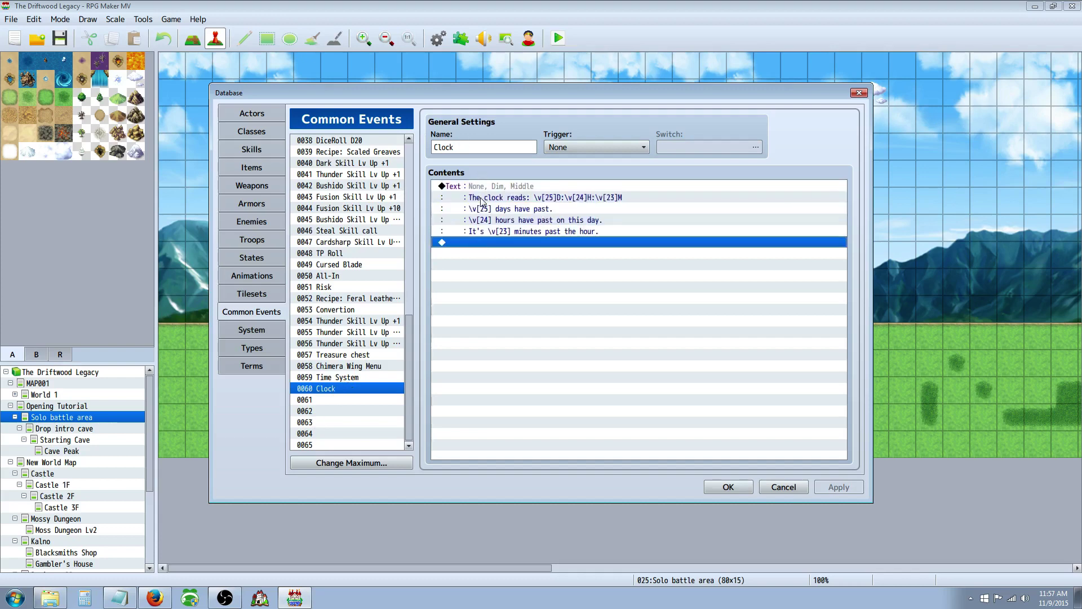
pyautogui.rightClick(468, 243)
pyautogui.click(472, 197)
pyautogui.rightClick(475, 186)
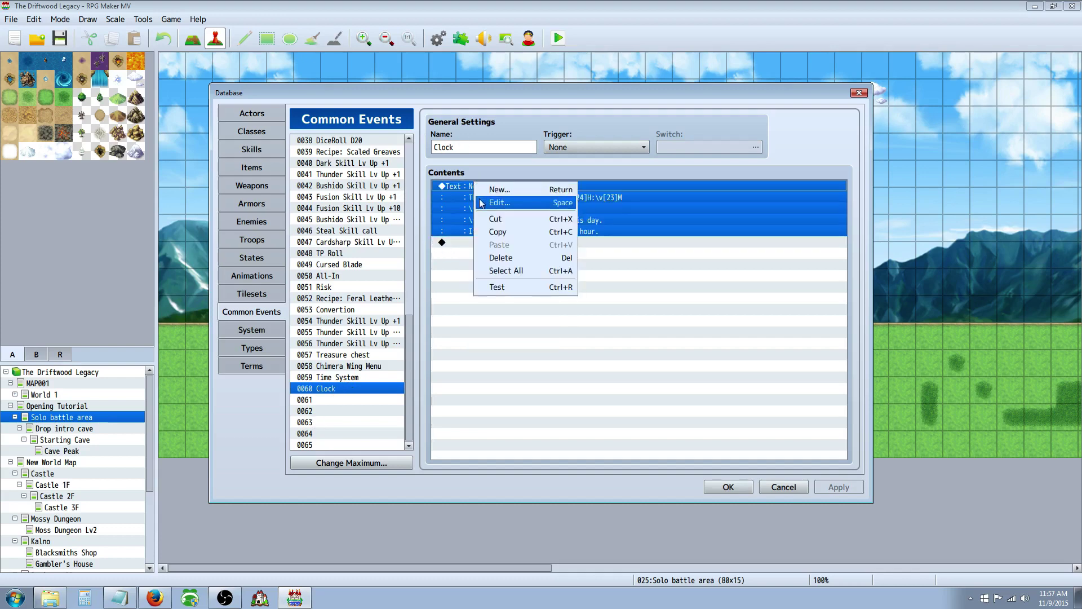
pyautogui.click(498, 203)
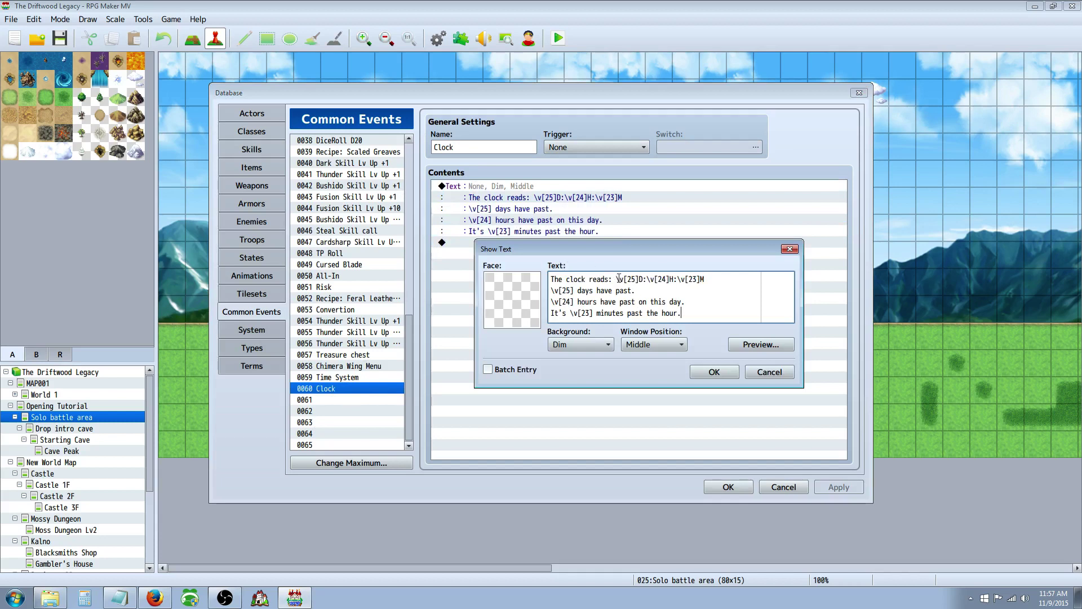
pyautogui.moveTo(622, 278); pyautogui.dragTo(659, 280)
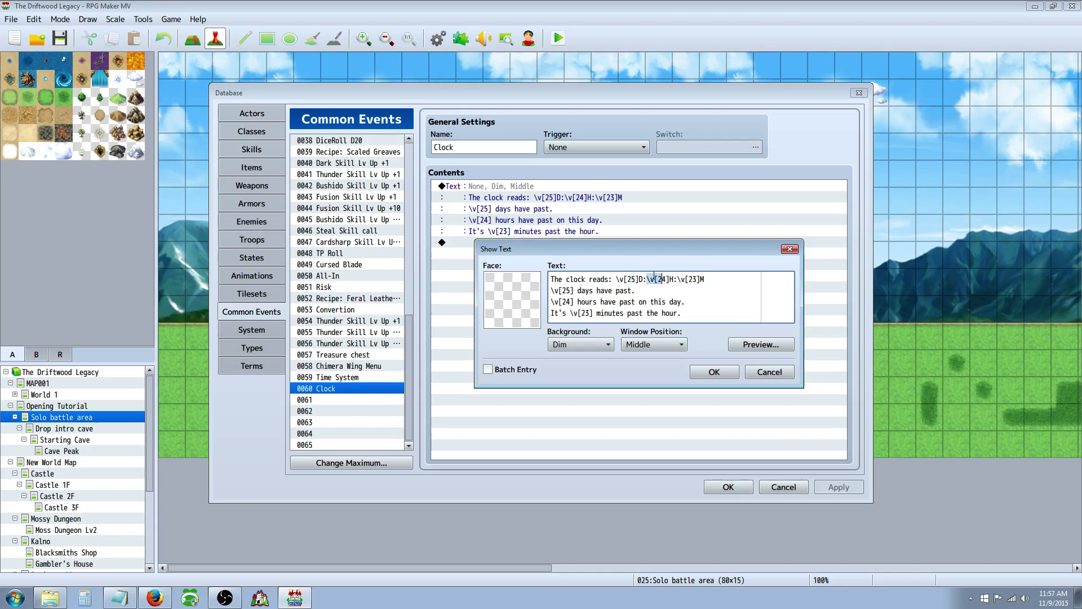
pyautogui.click(699, 280)
pyautogui.moveTo(631, 279)
pyautogui.mouseDown()
pyautogui.moveTo(645, 279)
pyautogui.moveTo(629, 279)
pyautogui.mouseUp()
pyautogui.click(632, 279)
pyautogui.doubleClick(661, 279)
pyautogui.click(698, 372)
pyautogui.rightClick(464, 255)
pyautogui.rightClick(472, 242)
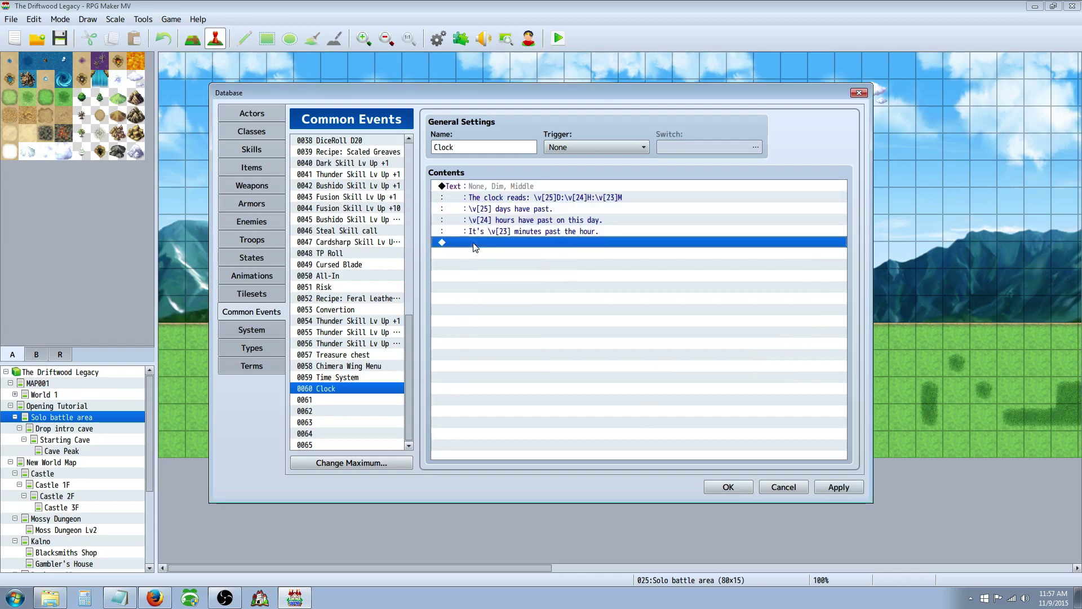
pyautogui.click(498, 251)
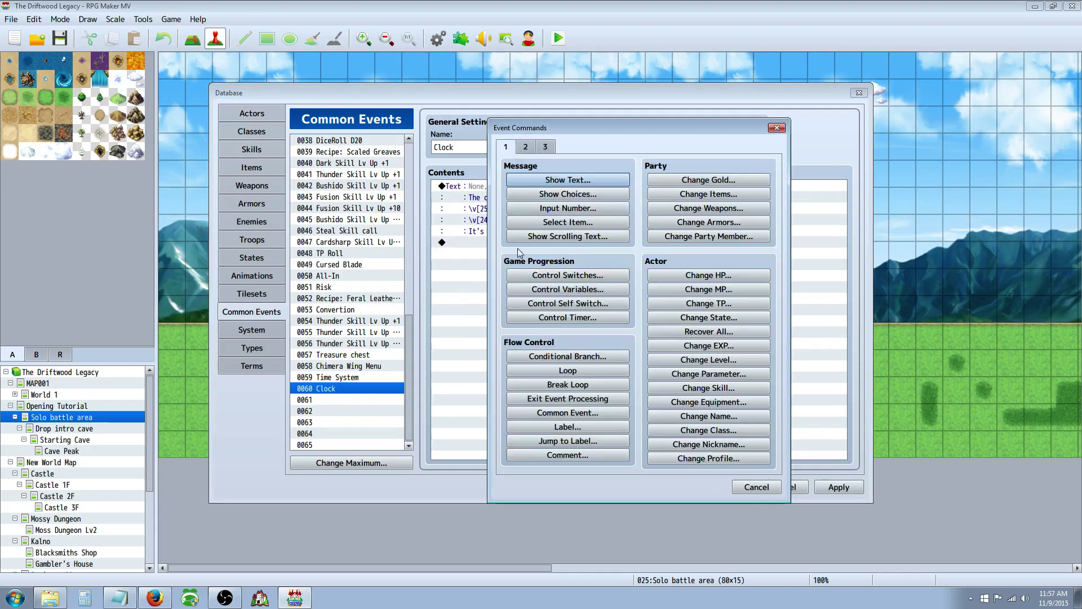
pyautogui.click(569, 289)
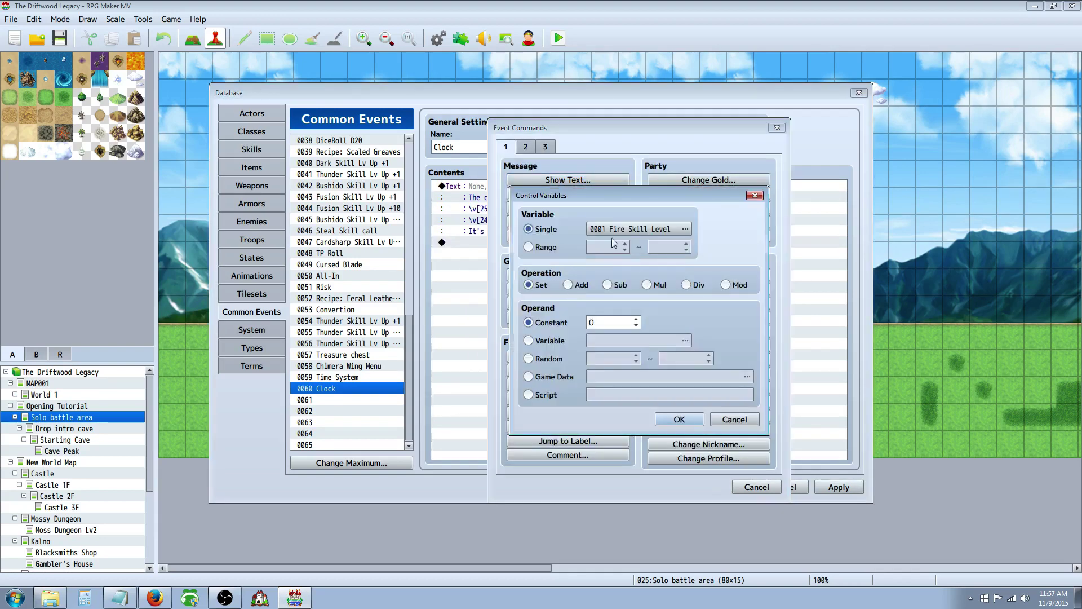
pyautogui.click(683, 229)
pyautogui.click(564, 220)
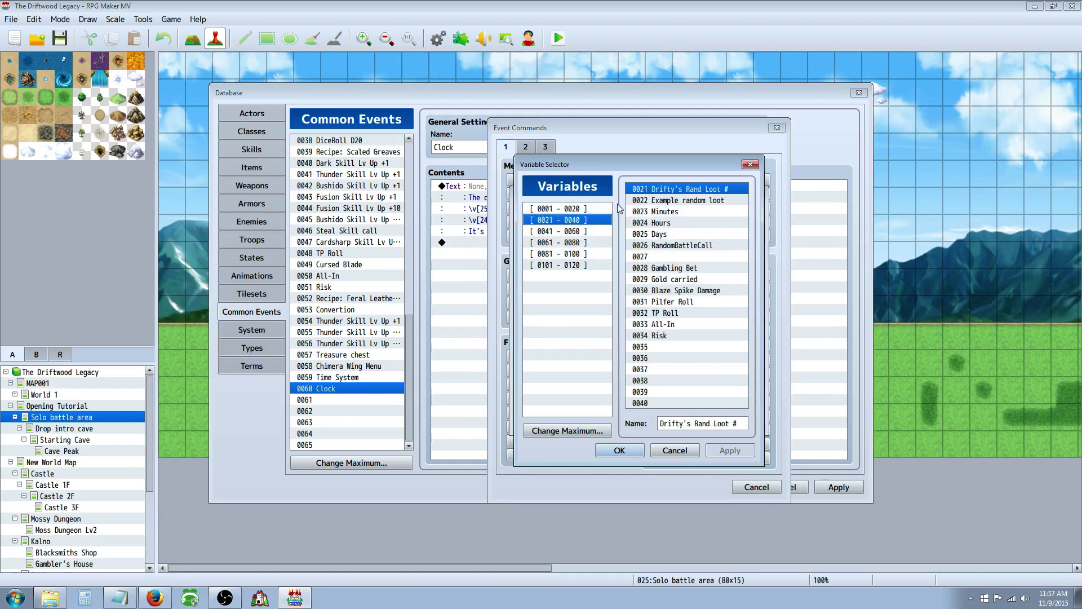
pyautogui.click(683, 222)
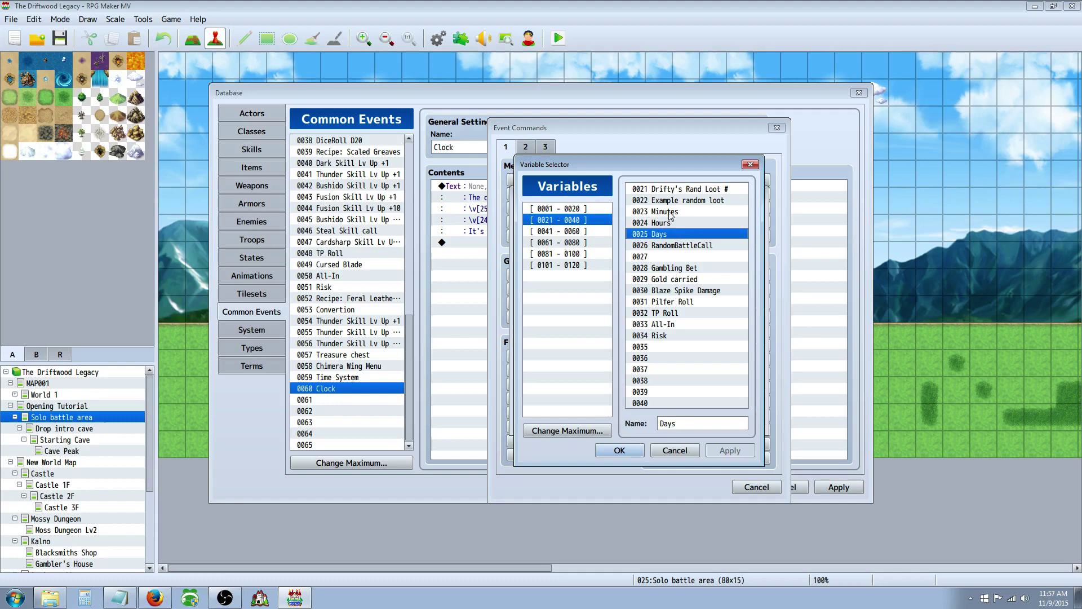
pyautogui.click(675, 213)
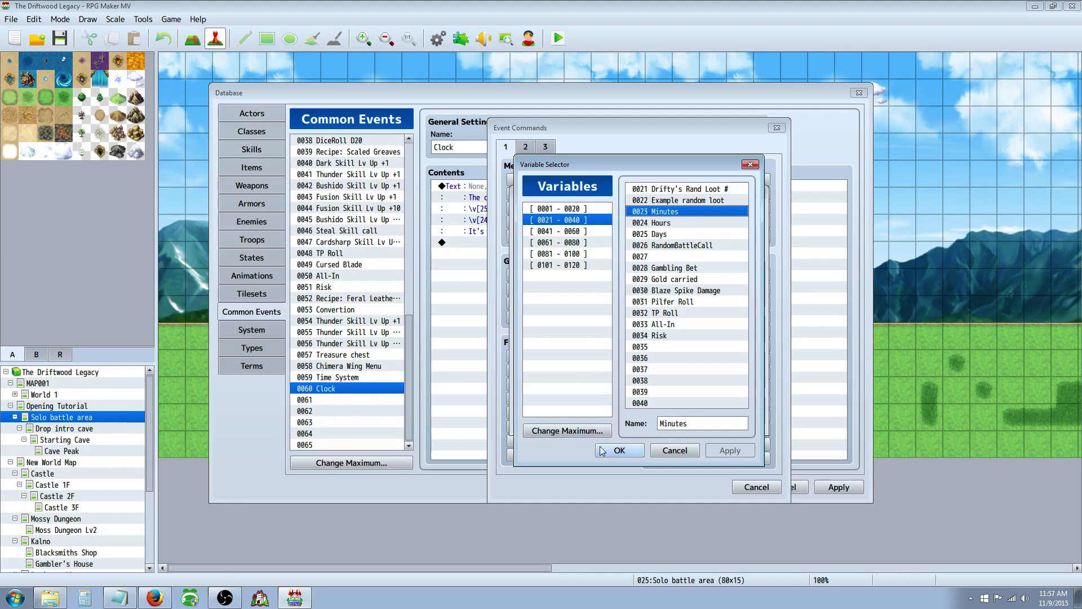
pyautogui.click(618, 450)
pyautogui.click(725, 420)
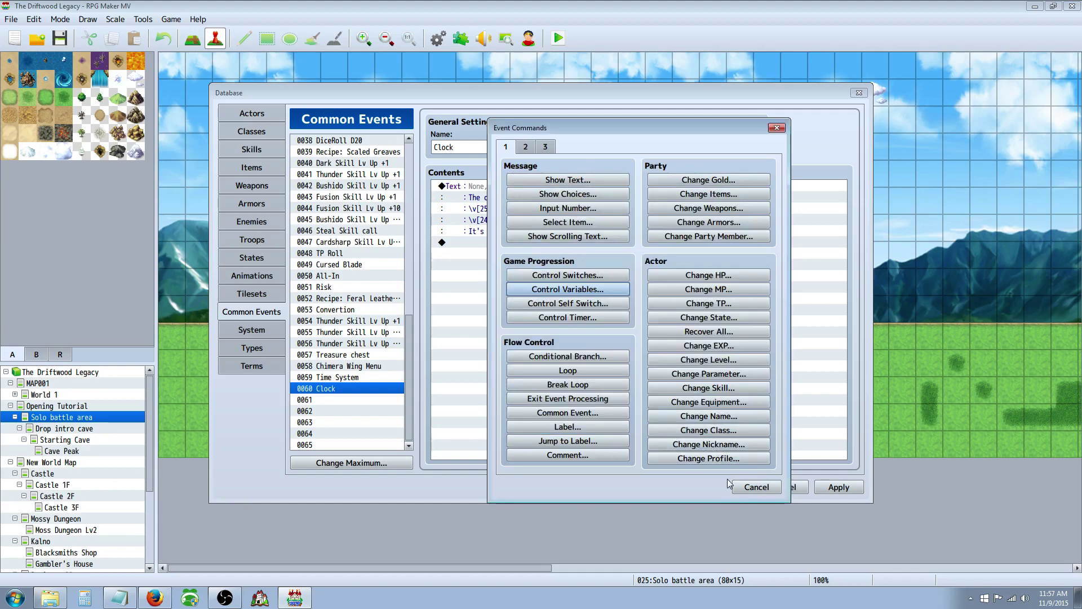
pyautogui.click(757, 486)
pyautogui.click(523, 188)
pyautogui.rightClick(523, 188)
pyautogui.click(541, 209)
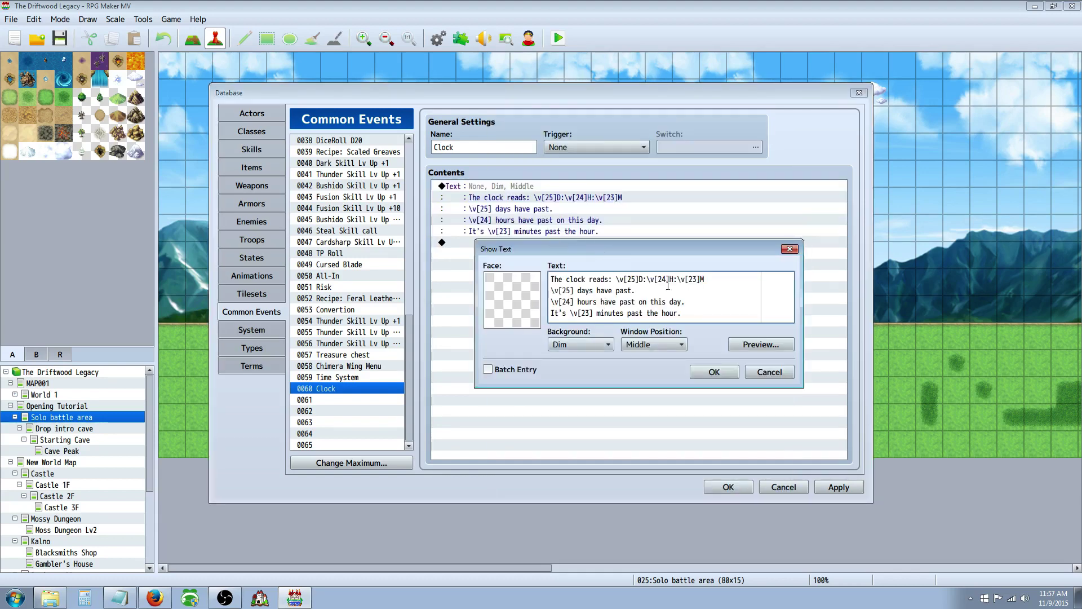
# Examine the days, hours and minutes variable codes in the Clock message and preview it
pyautogui.click(631, 279)
pyautogui.doubleClick(660, 279)
pyautogui.doubleClick(691, 279)
pyautogui.click(552, 288)
pyautogui.click(577, 288)
pyautogui.click(747, 345)
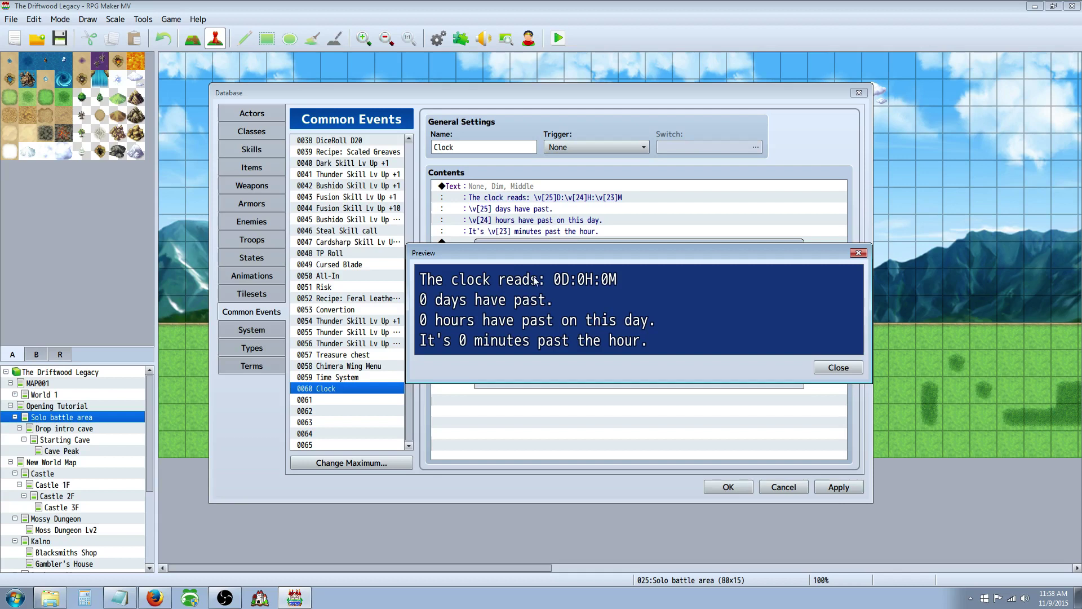
pyautogui.click(836, 368)
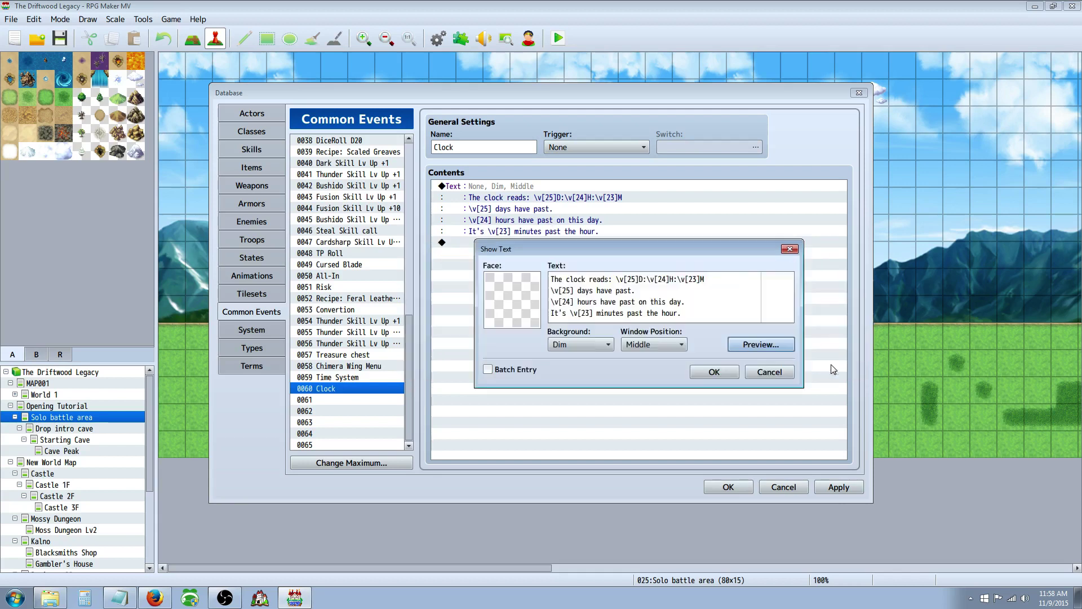
# Recheck the first line's variable codes, preview again, keep the text unchanged and switch to Items
pyautogui.click(592, 282)
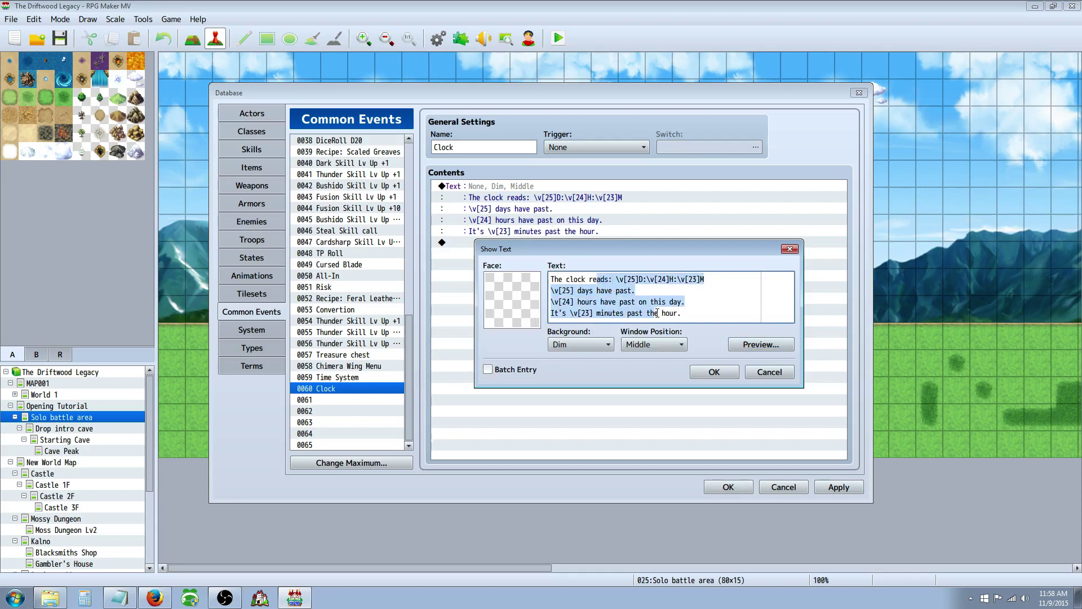
pyautogui.moveTo(659, 314); pyautogui.dragTo(679, 319)
pyautogui.click(677, 288)
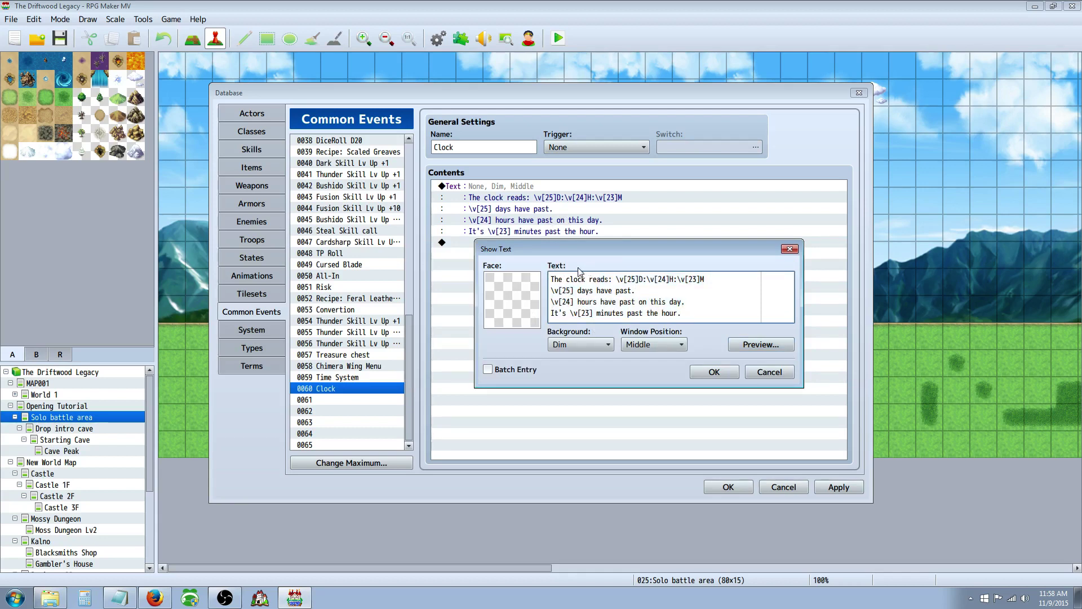
pyautogui.click(553, 278)
pyautogui.moveTo(623, 278); pyautogui.dragTo(701, 279)
pyautogui.click(586, 289)
pyautogui.click(754, 345)
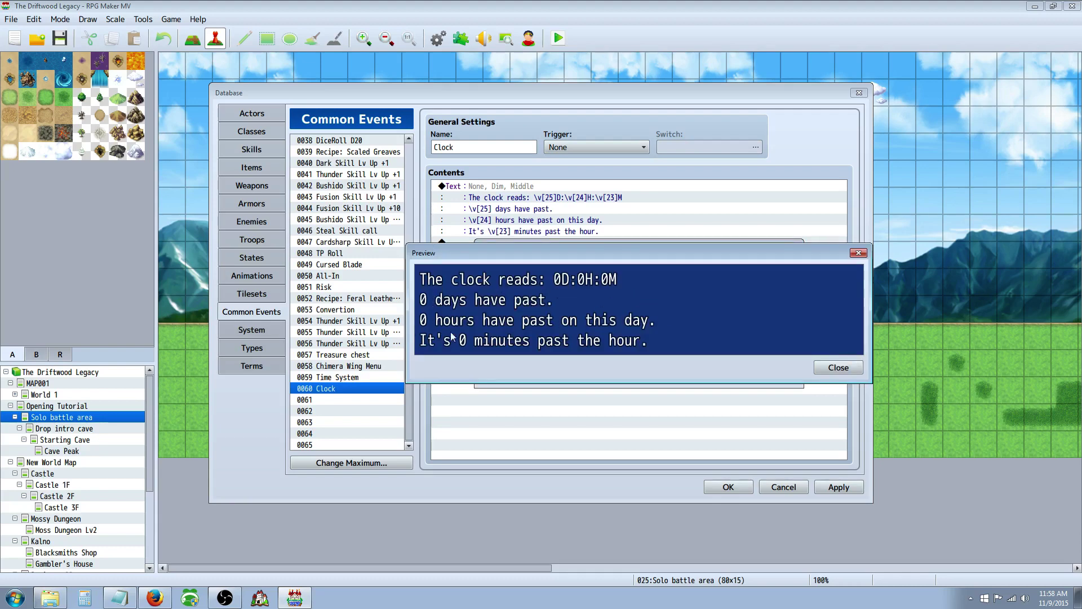
pyautogui.click(839, 367)
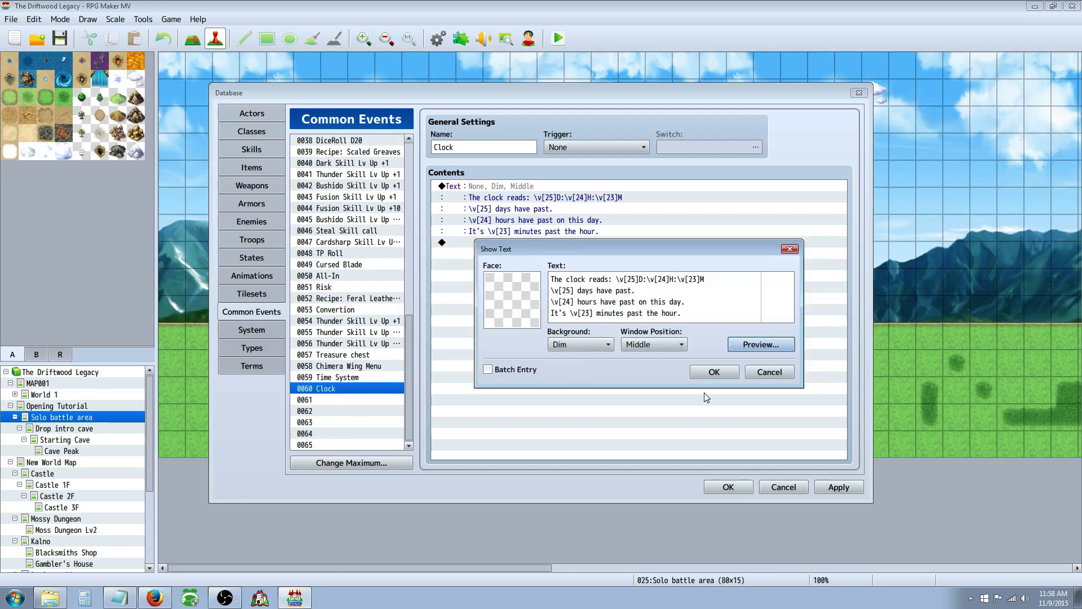
pyautogui.click(719, 374)
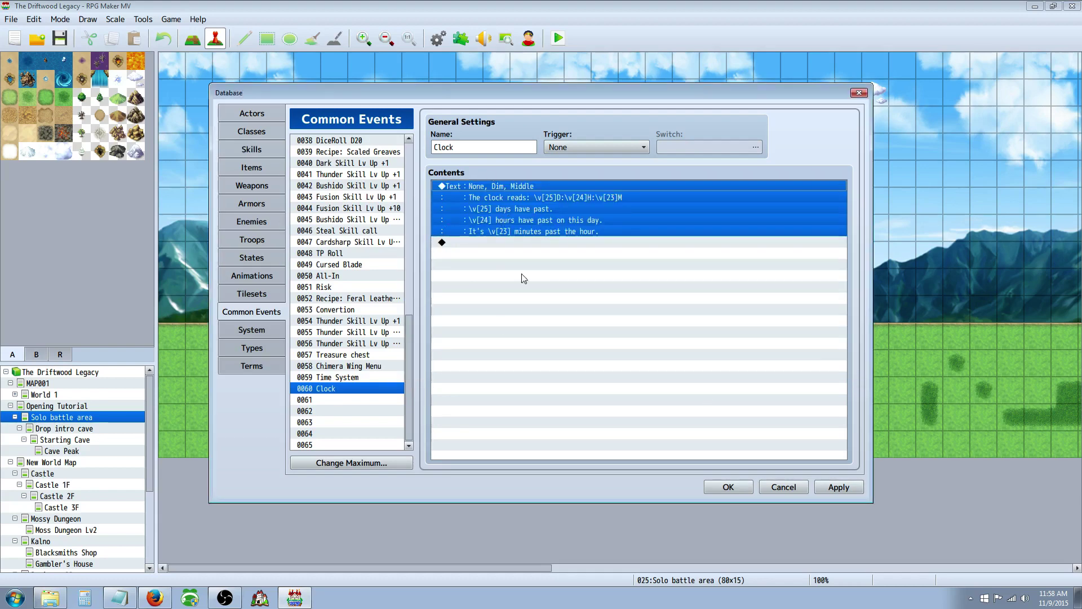
pyautogui.click(250, 169)
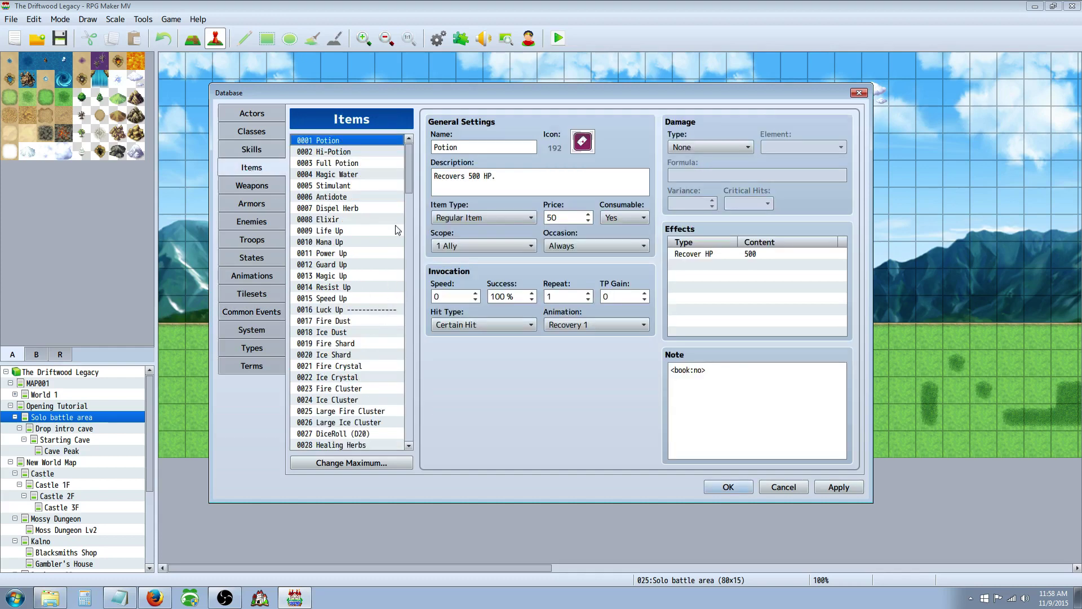
# Scroll to item 0149 SumRndmClock and review its description
pyautogui.scroll(-1, 412, 215)
pyautogui.moveTo(412, 215); pyautogui.dragTo(411, 426)
pyautogui.click(339, 321)
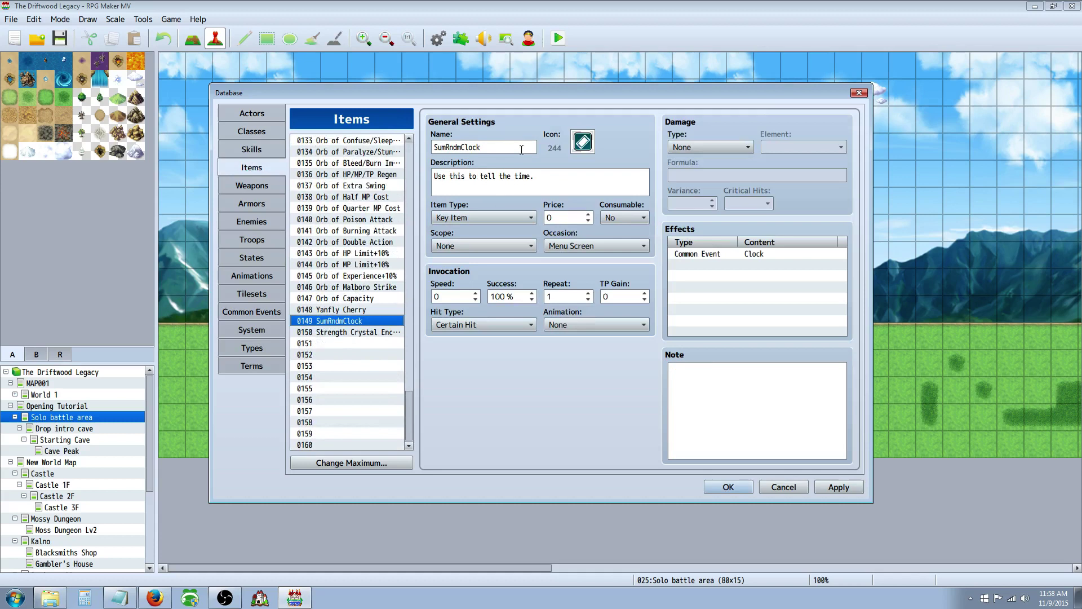
pyautogui.moveTo(558, 177); pyautogui.dragTo(419, 172)
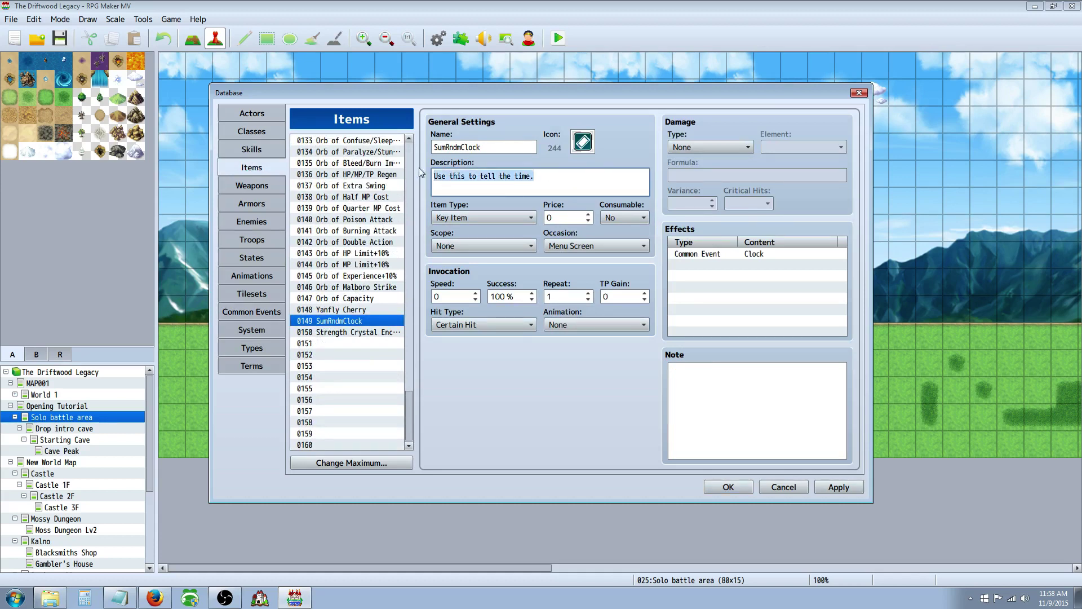
pyautogui.click(567, 180)
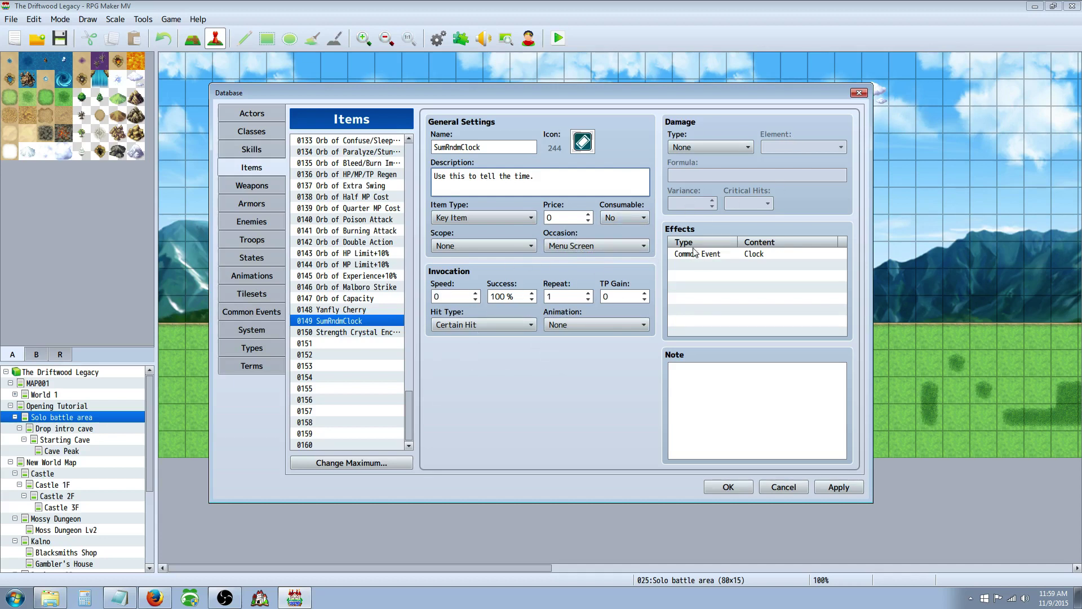
# Start adding a new Common Event effect to the item, then cancel it
pyautogui.rightClick(689, 269)
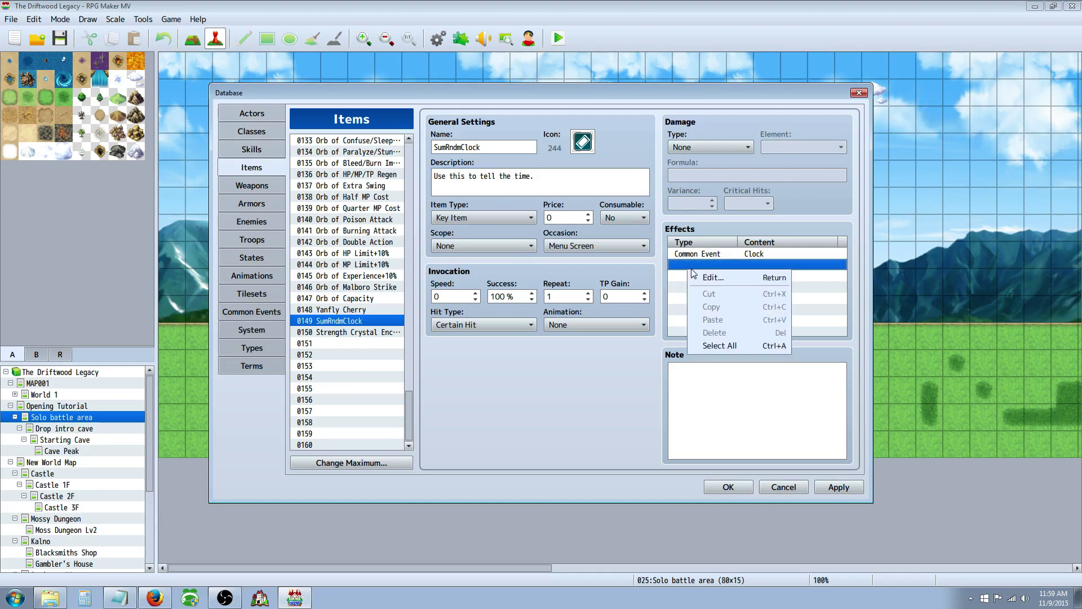
pyautogui.click(702, 278)
pyautogui.click(780, 212)
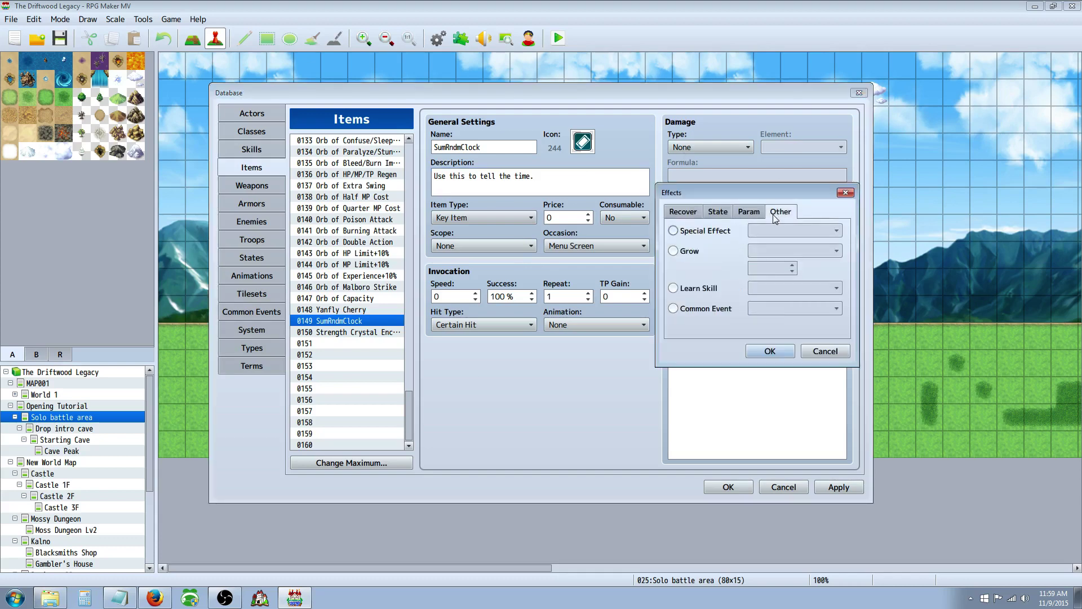
pyautogui.click(705, 306)
pyautogui.click(790, 308)
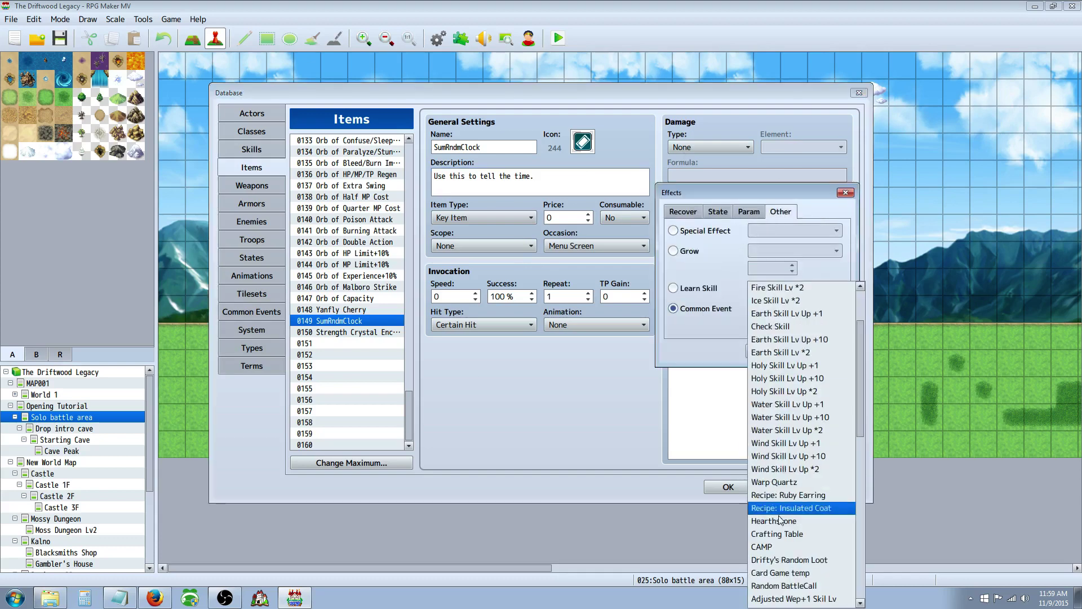
pyautogui.scroll(-2, 800, 394)
pyautogui.click(780, 336)
pyautogui.click(772, 350)
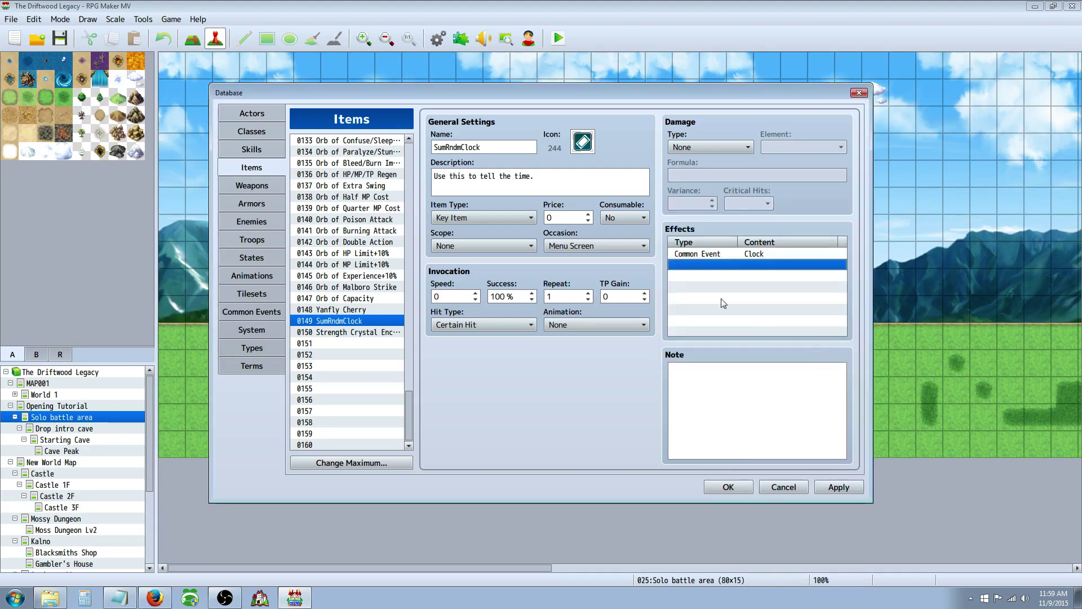
# Confirm the existing Common Event: Clock effect, apply the changes and close the Database
pyautogui.click(726, 255)
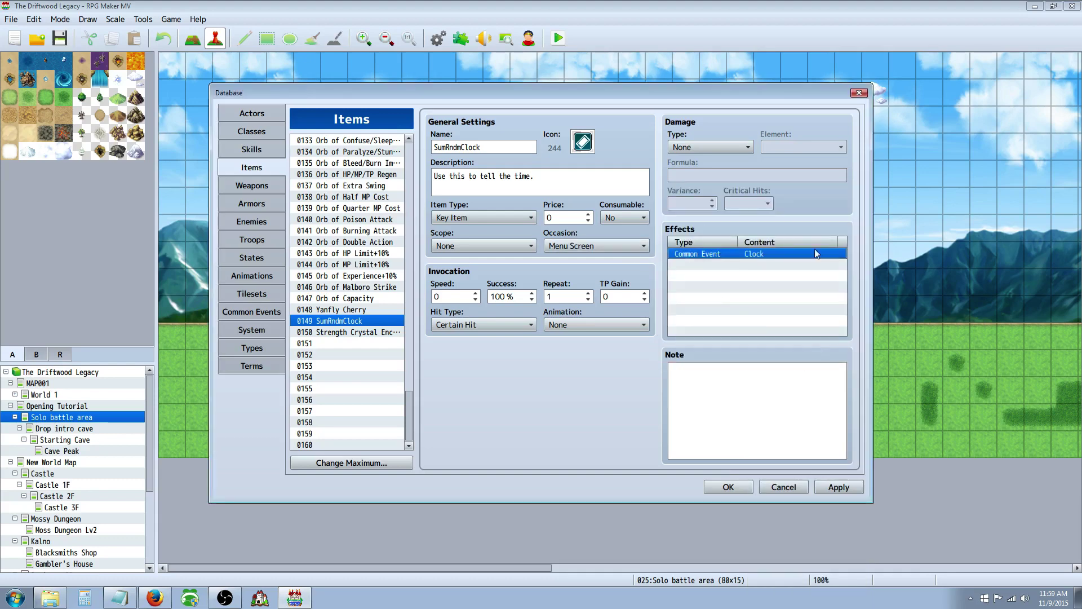
pyautogui.click(835, 488)
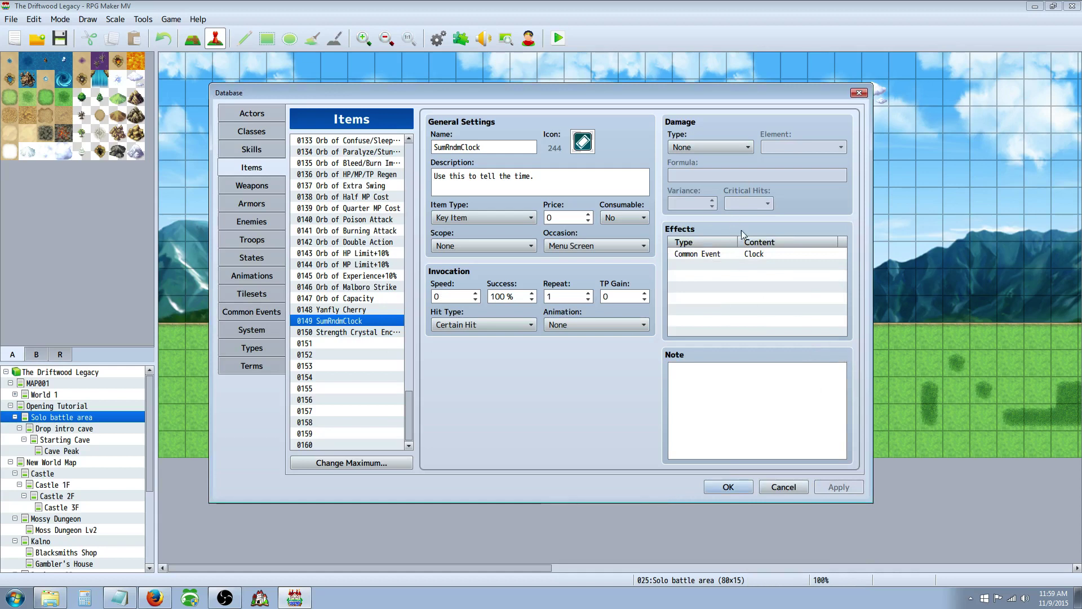
pyautogui.click(731, 254)
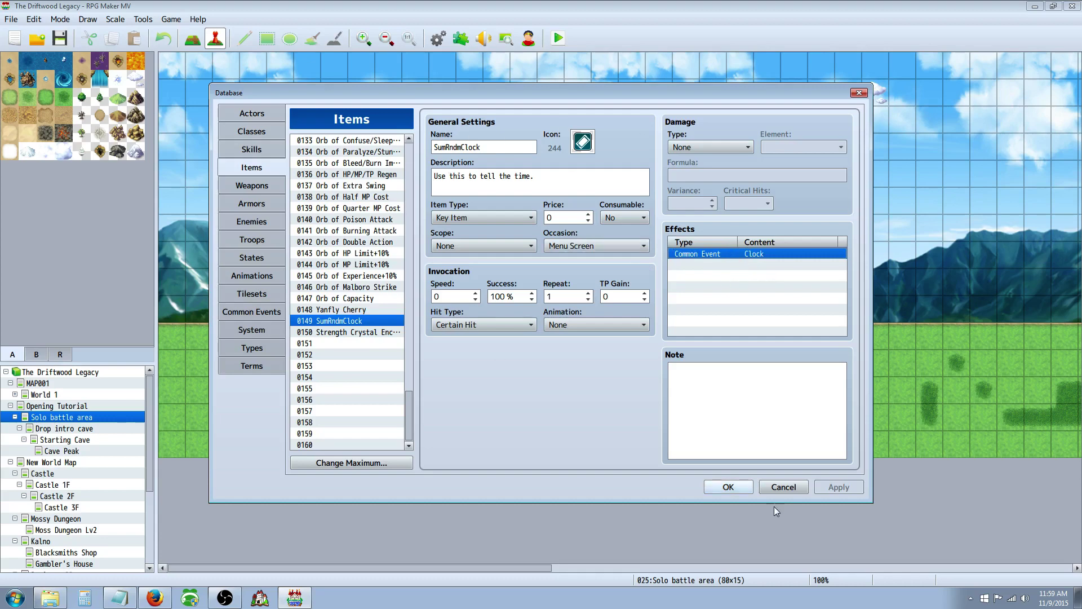
pyautogui.click(729, 488)
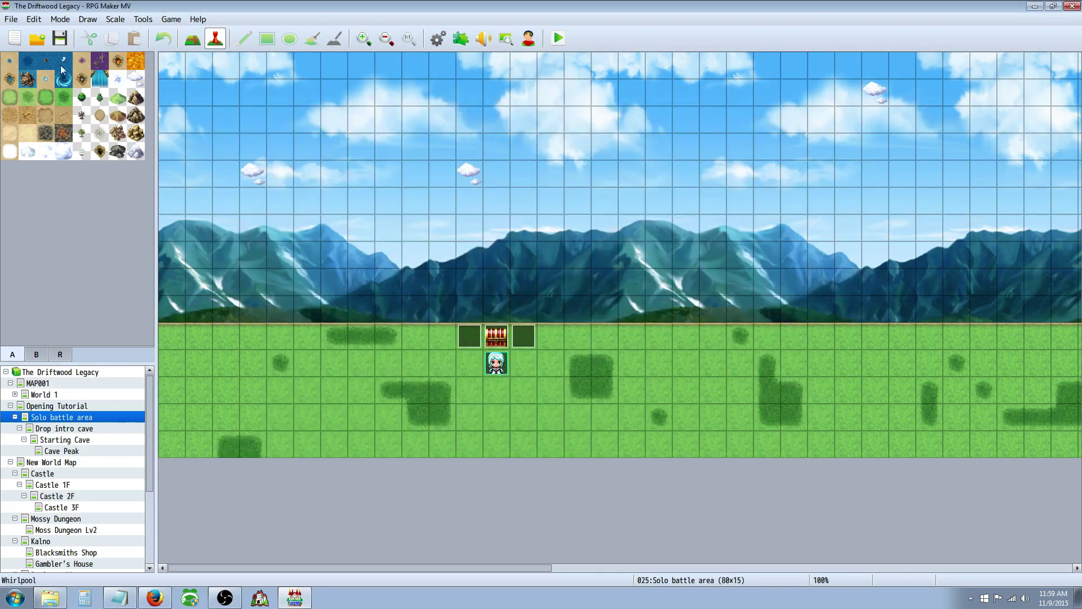
pyautogui.click(60, 39)
pyautogui.rightClick(526, 333)
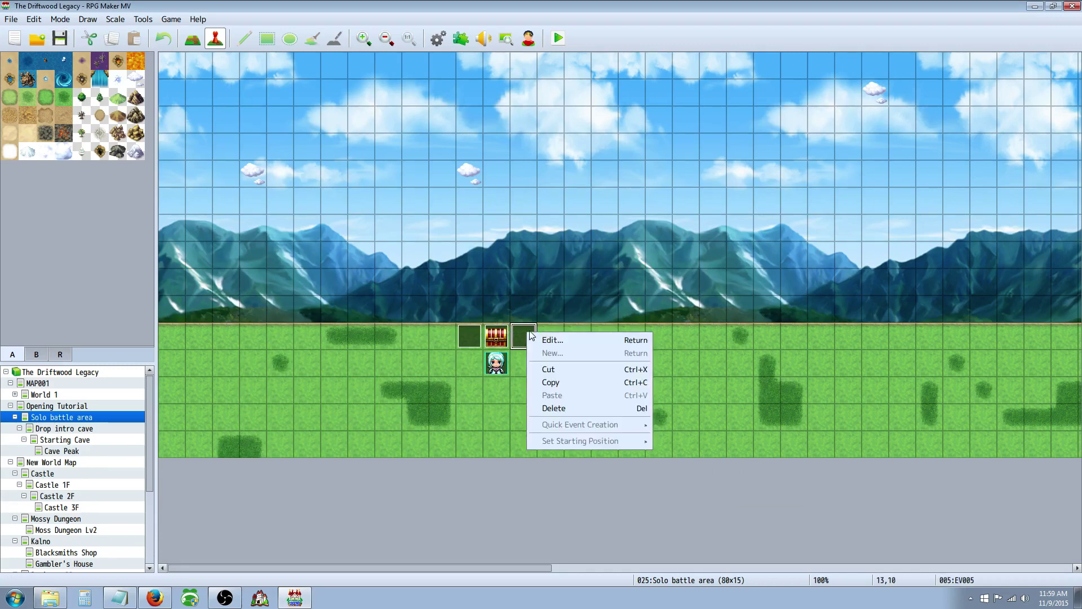
pyautogui.click(563, 342)
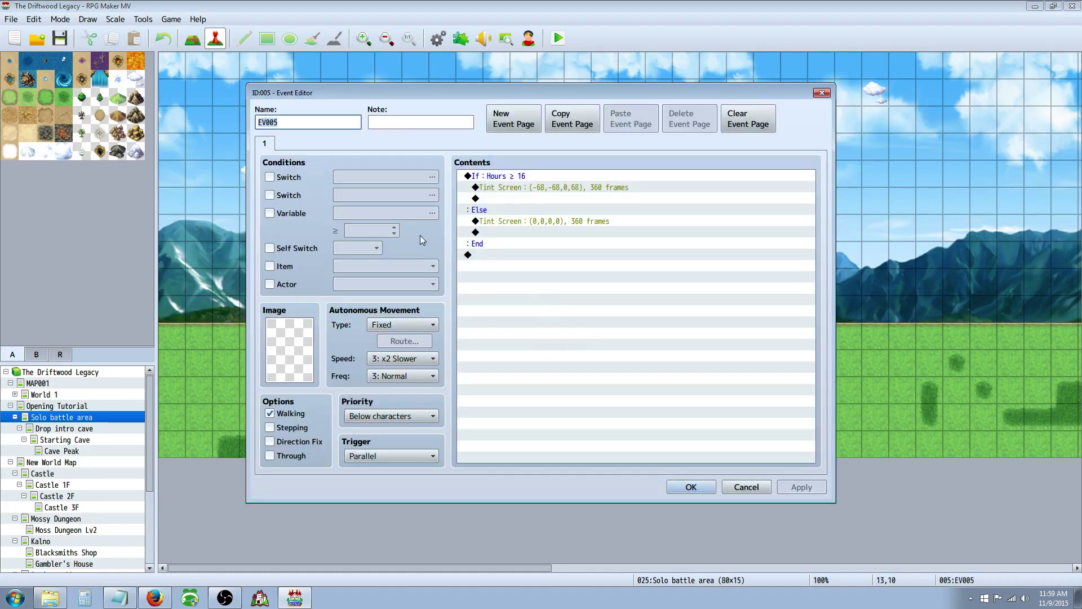
pyautogui.click(514, 177)
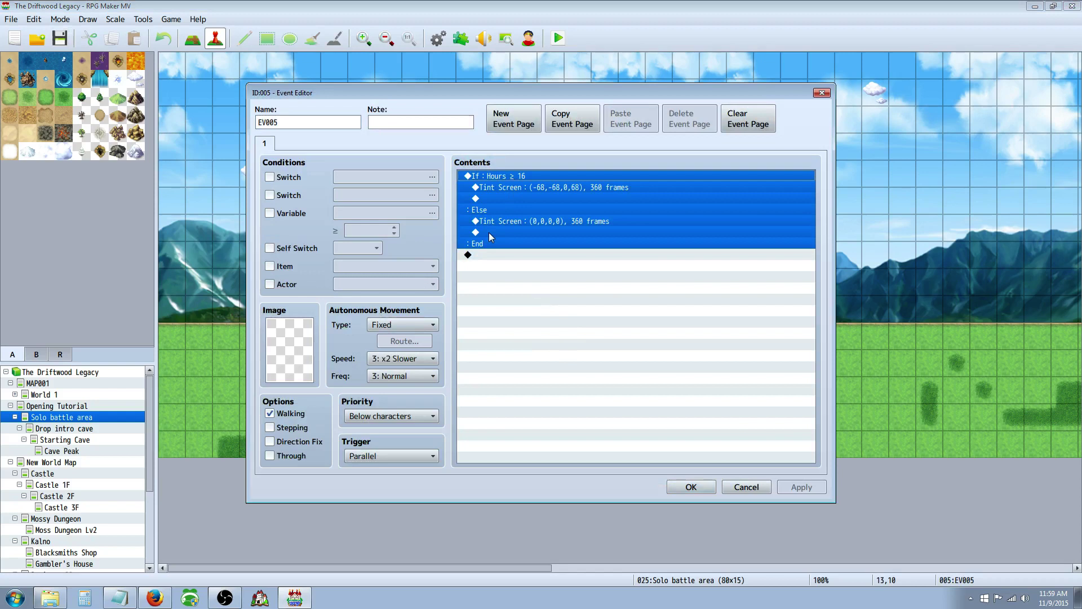
pyautogui.click(552, 188)
pyautogui.click(543, 221)
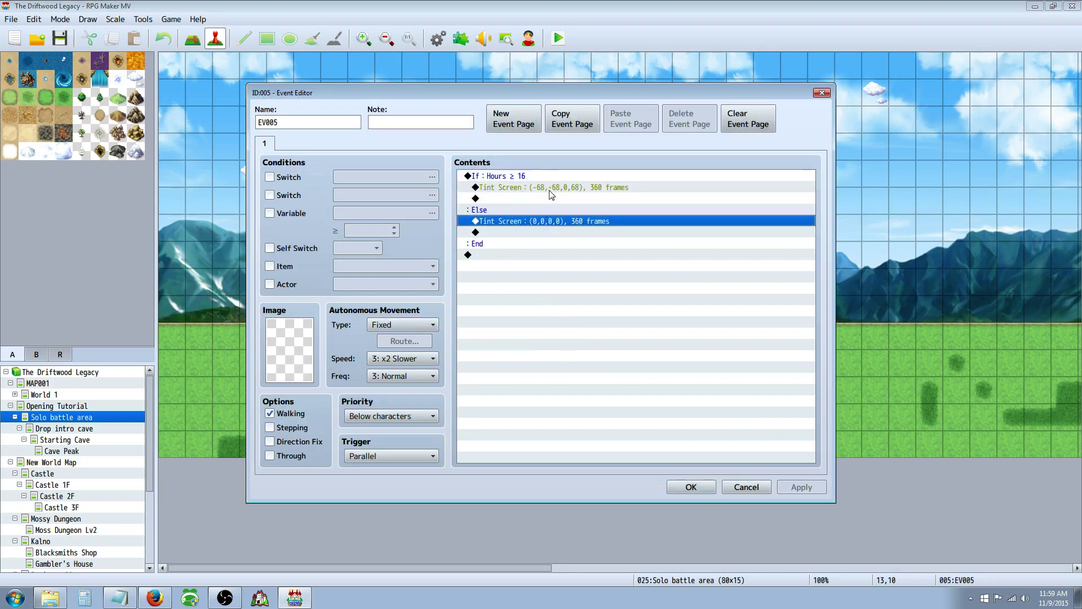
pyautogui.click(548, 190)
pyautogui.click(539, 218)
pyautogui.click(749, 488)
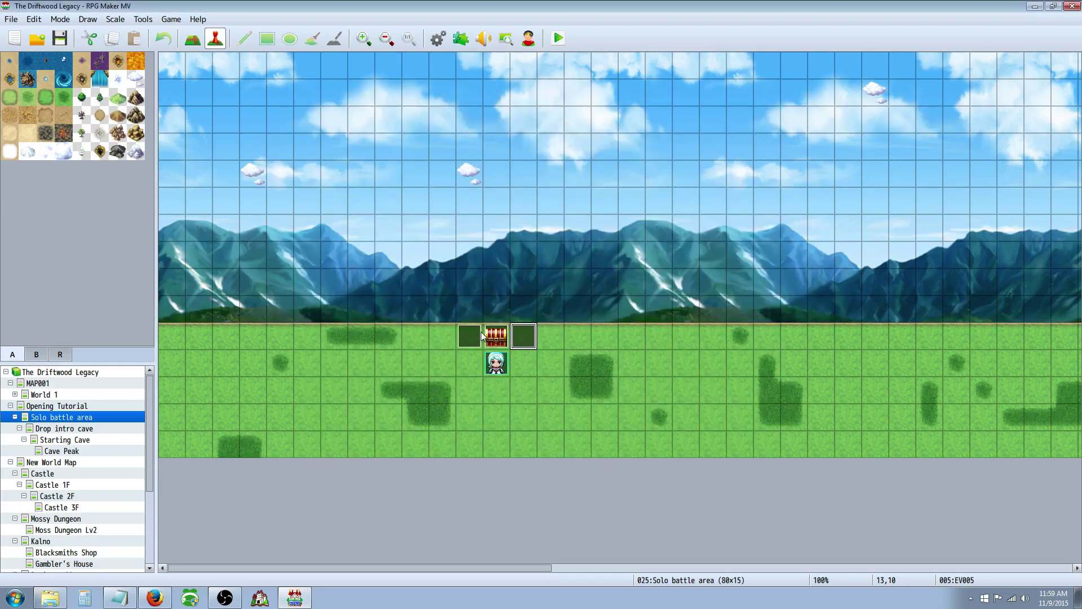
pyautogui.rightClick(469, 337)
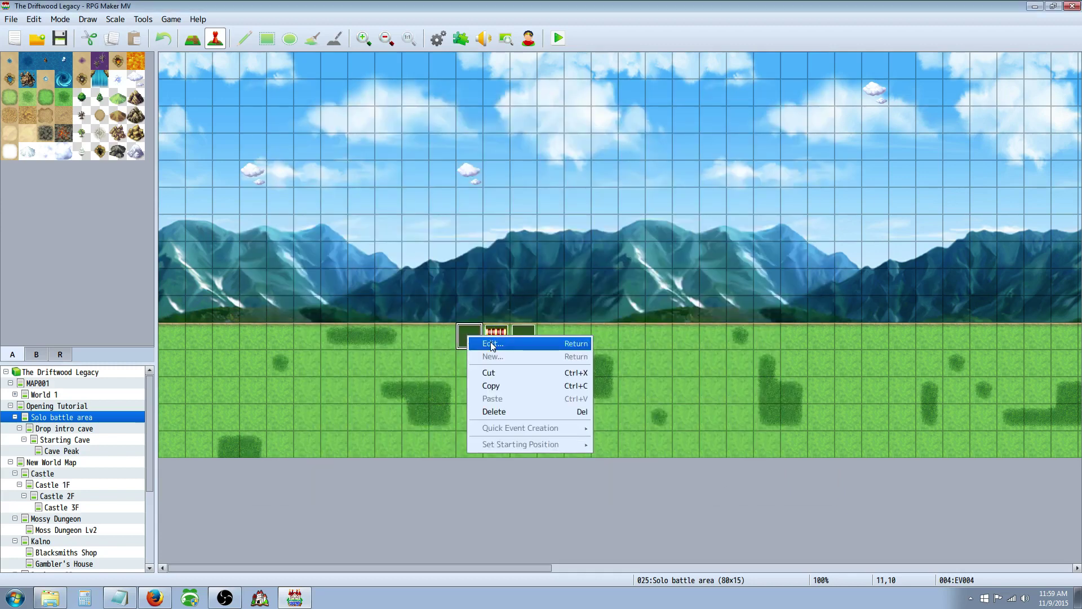
# Edit the EV004 time-setup event, turn off Walking and select its Time Start switch command
pyautogui.click(492, 344)
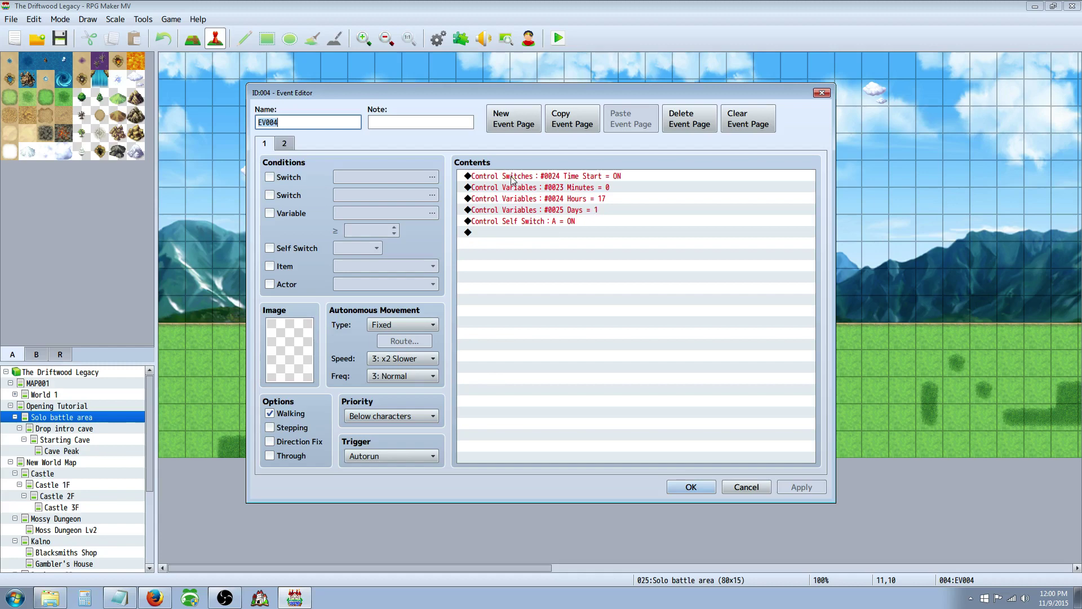
pyautogui.click(294, 415)
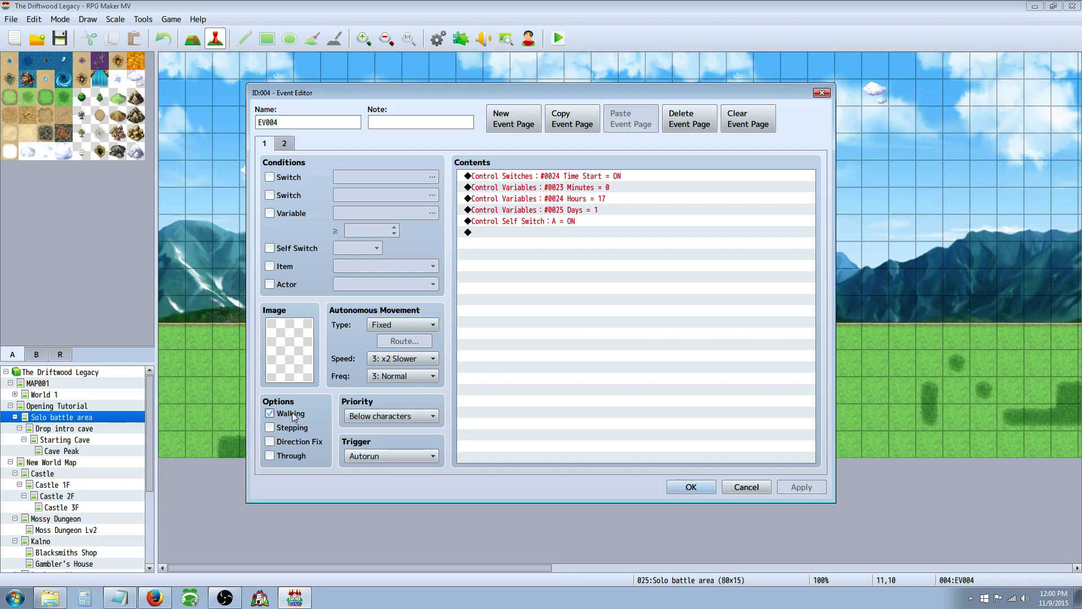
pyautogui.click(542, 177)
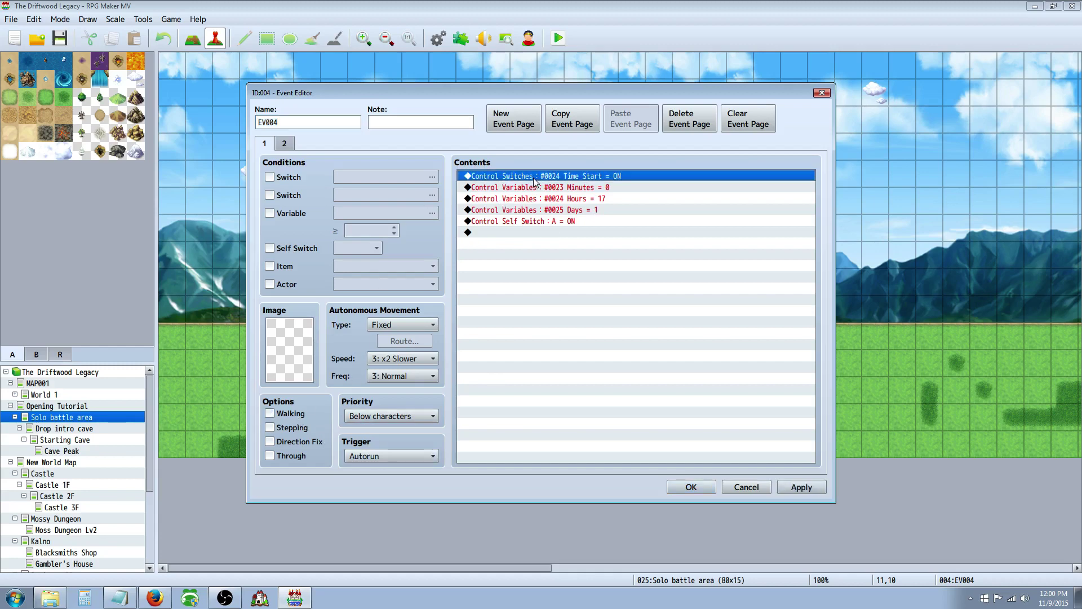
pyautogui.click(691, 488)
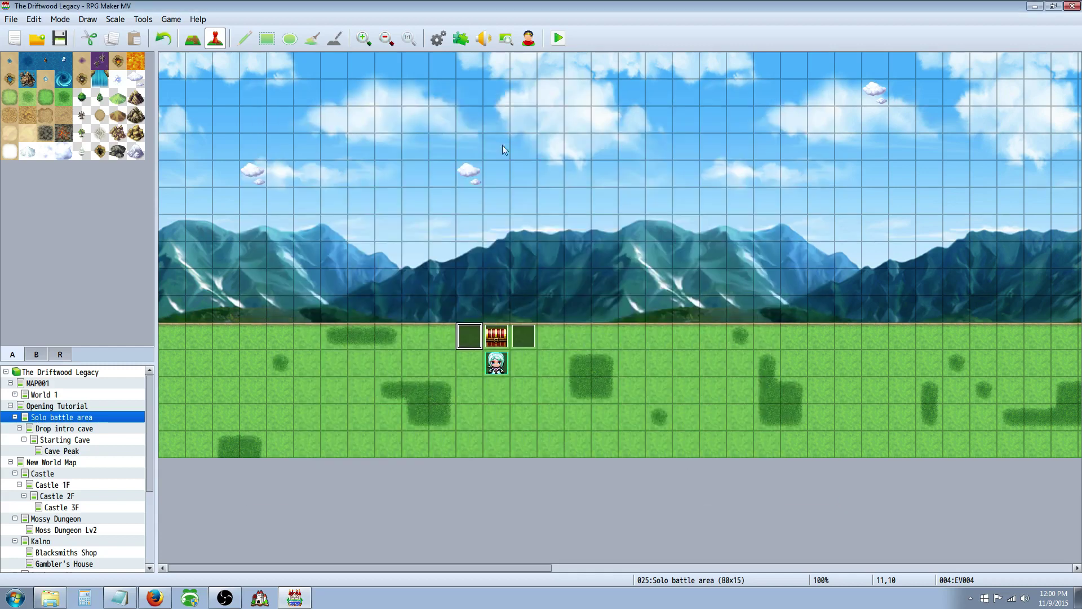
pyautogui.click(439, 39)
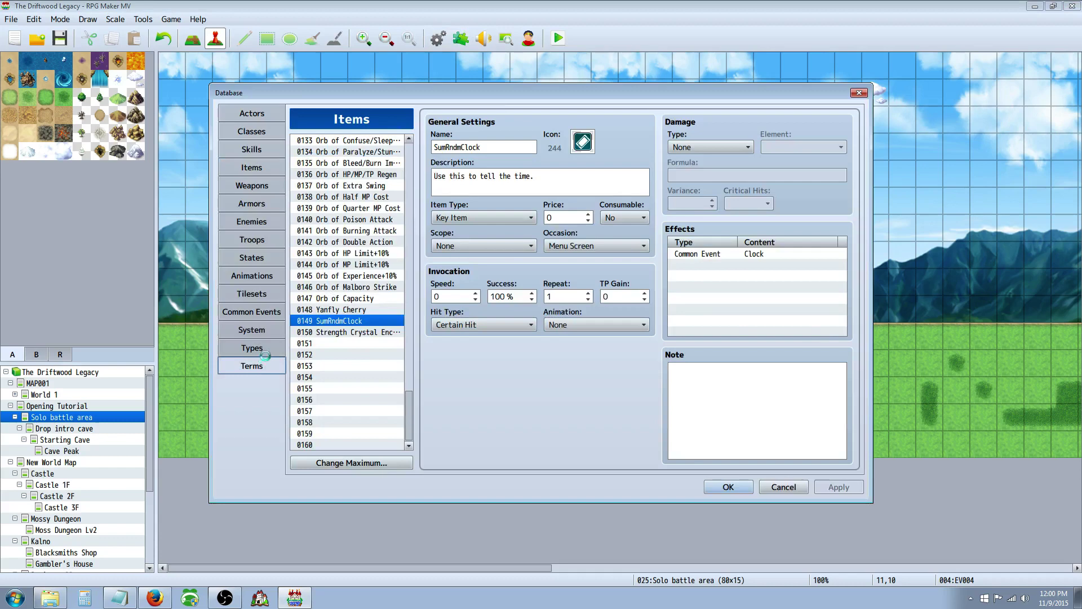
pyautogui.click(269, 328)
pyautogui.click(271, 313)
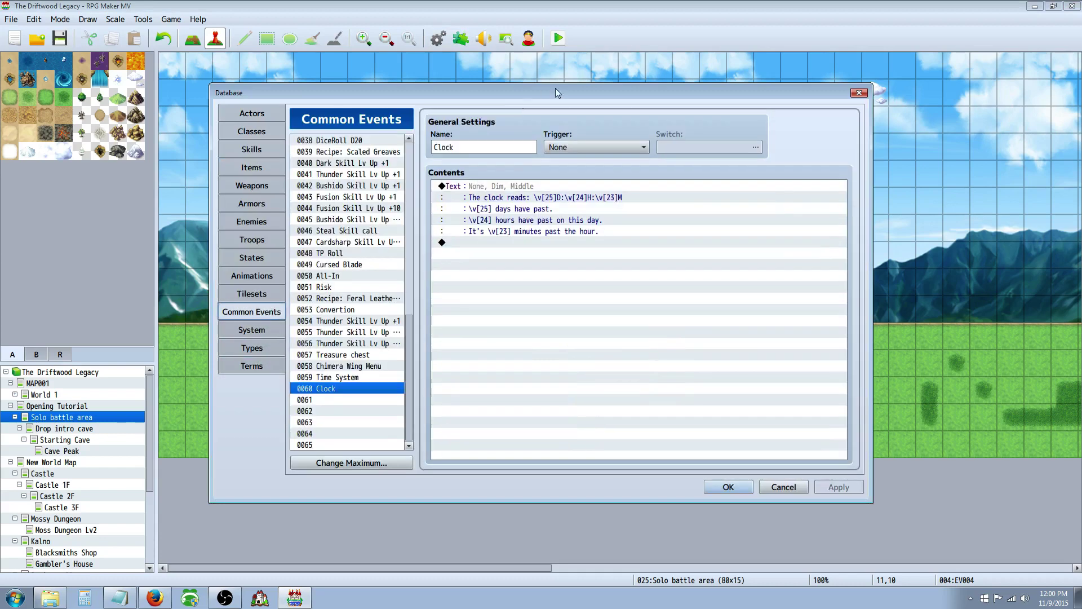
pyautogui.click(350, 378)
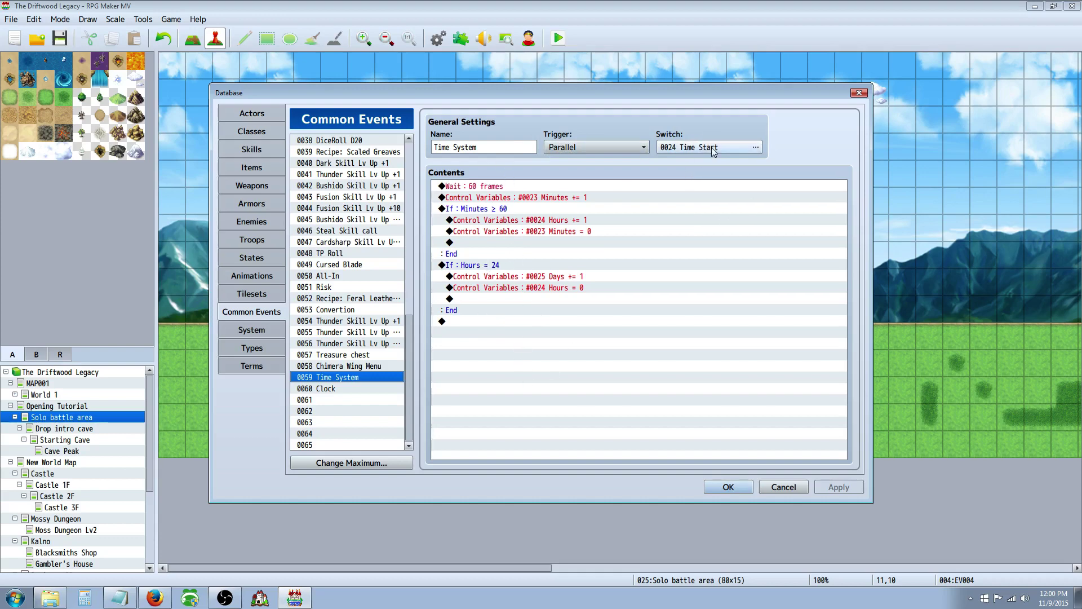
# Edit EV004 and change its Hours Control Variables constant from 17 to 8
pyautogui.click(727, 485)
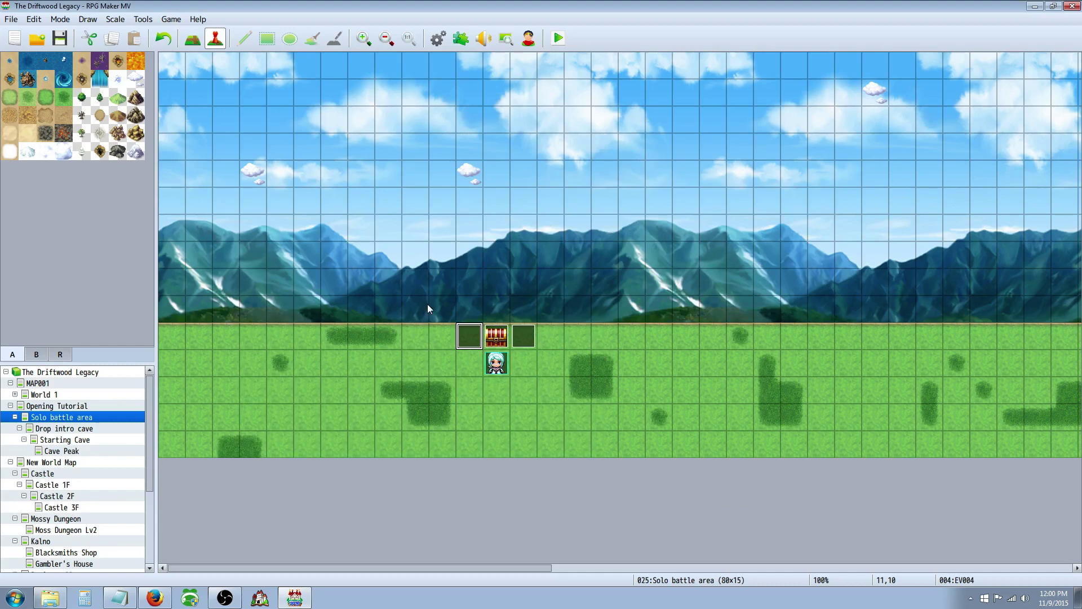
pyautogui.rightClick(471, 341)
pyautogui.click(494, 345)
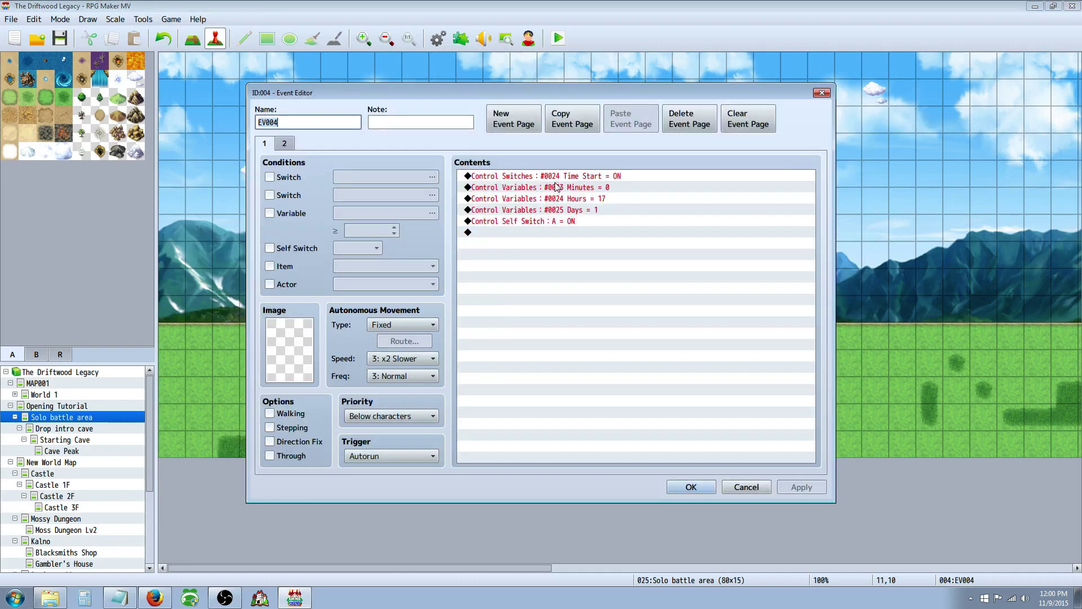
pyautogui.click(558, 178)
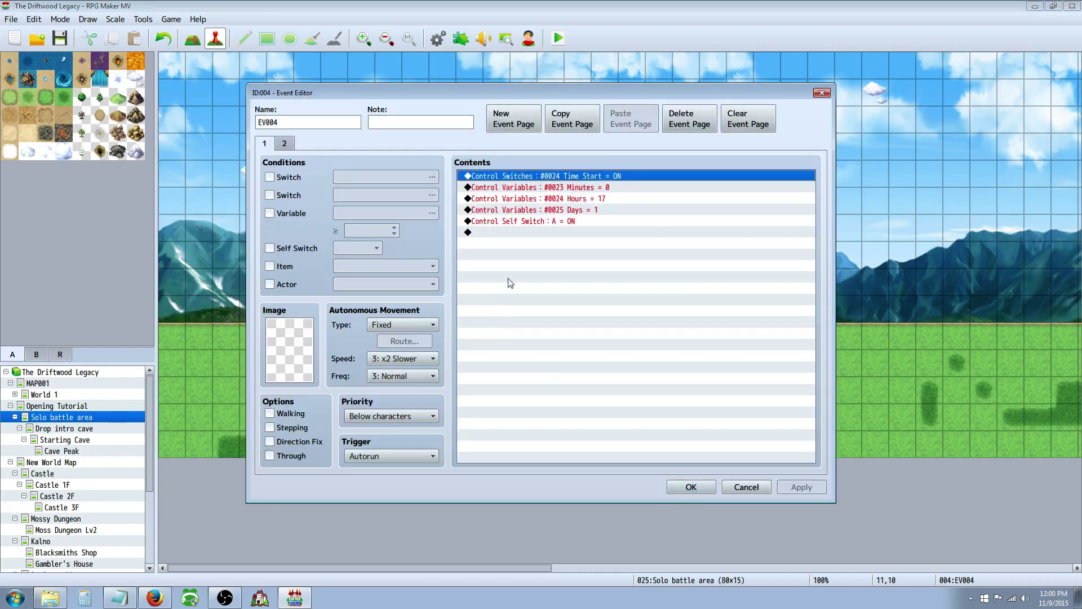
pyautogui.click(589, 187)
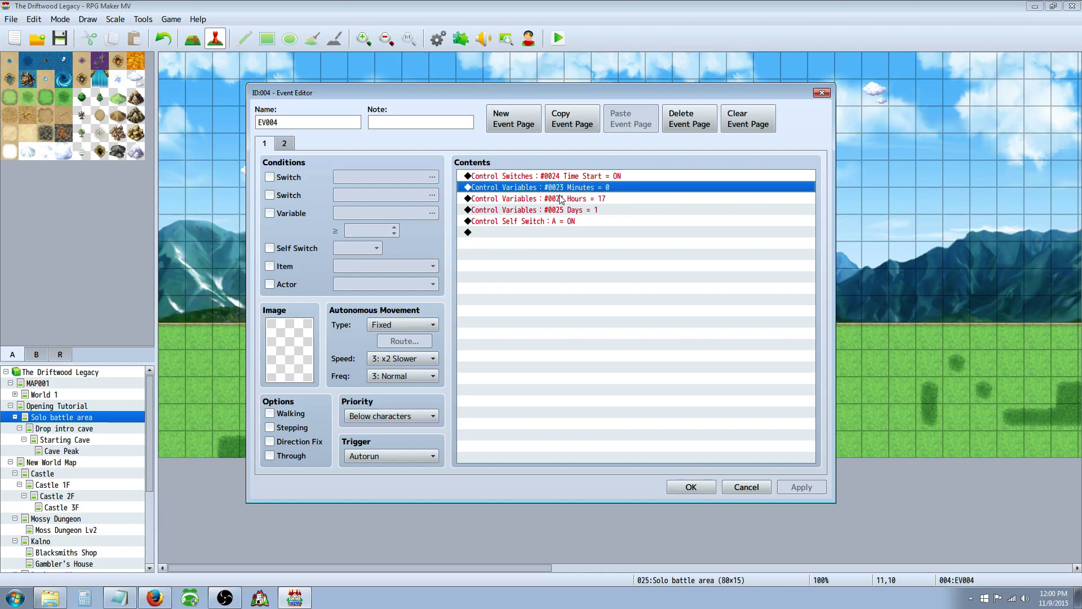
pyautogui.click(507, 200)
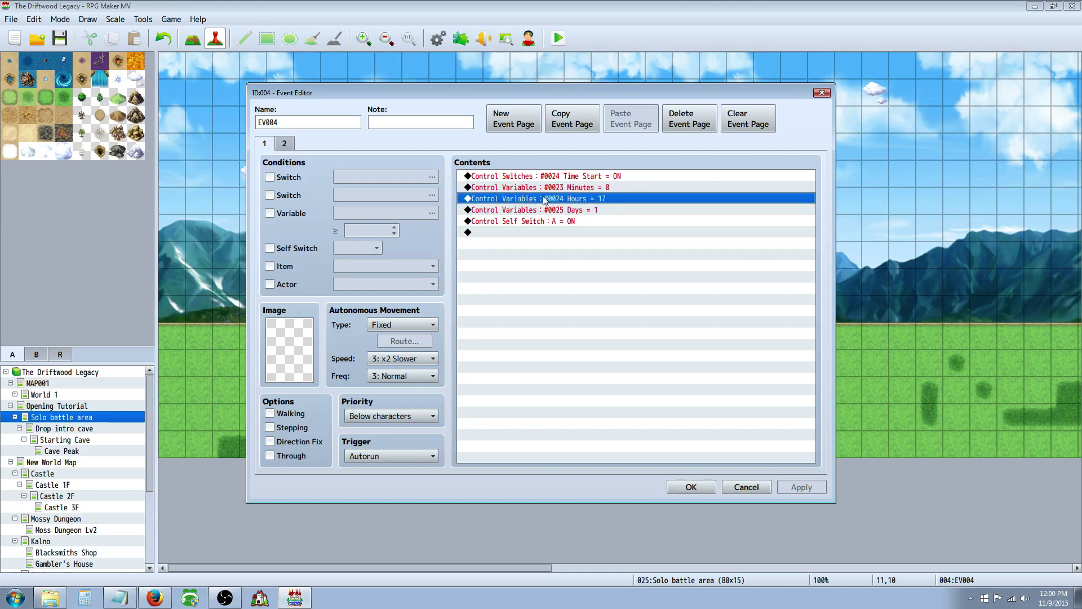
pyautogui.rightClick(596, 195)
pyautogui.click(614, 212)
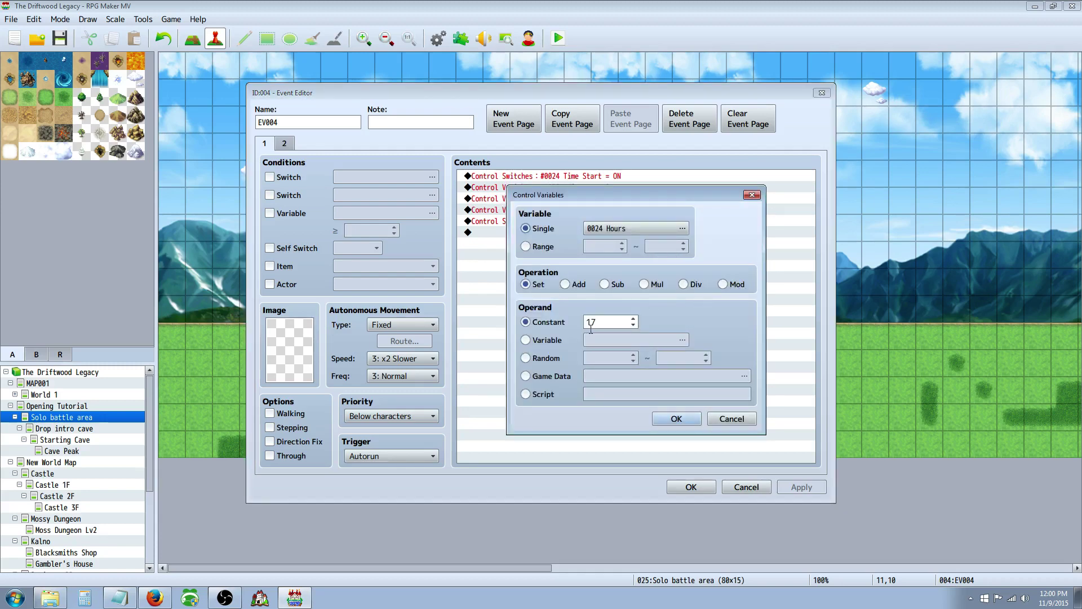
pyautogui.click(634, 325)
pyautogui.write('8')
pyautogui.click(669, 417)
# Check the Days command, briefly setting it to 0 before restoring it to 1
pyautogui.click(542, 212)
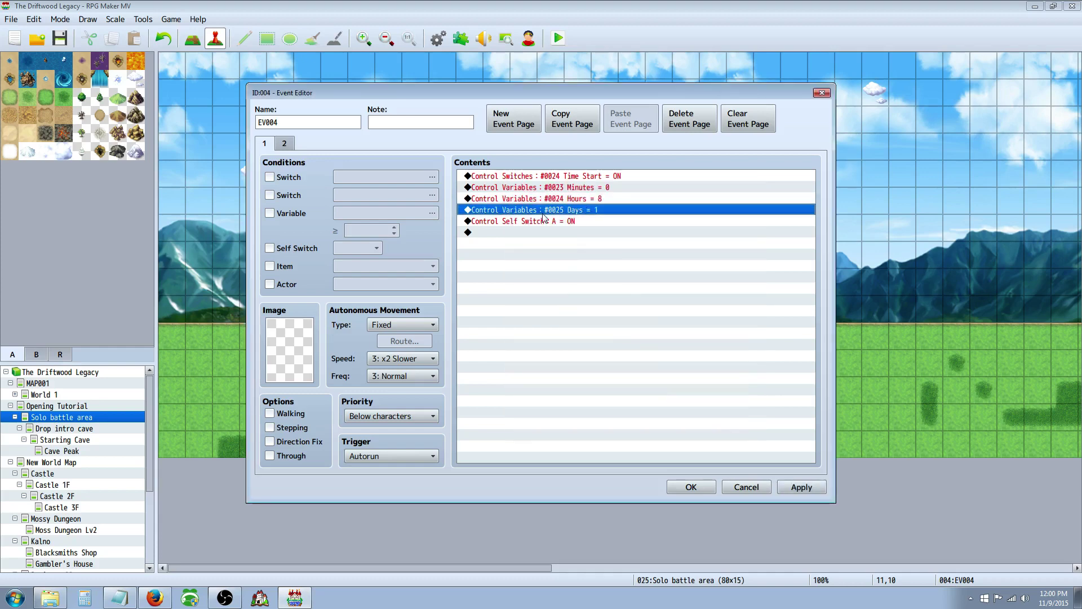
pyautogui.click(592, 198)
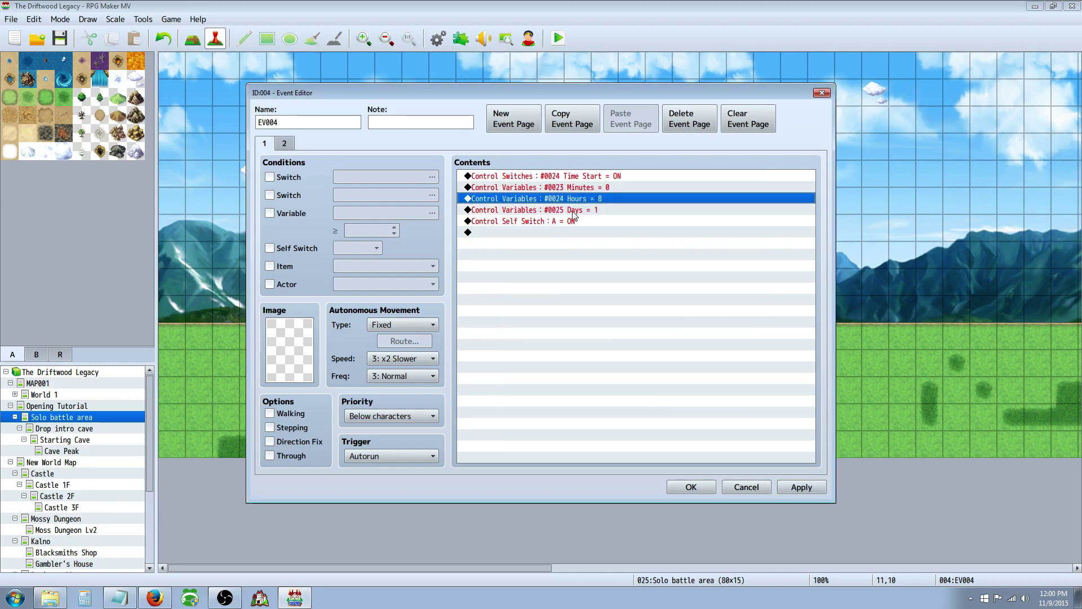
pyautogui.click(590, 211)
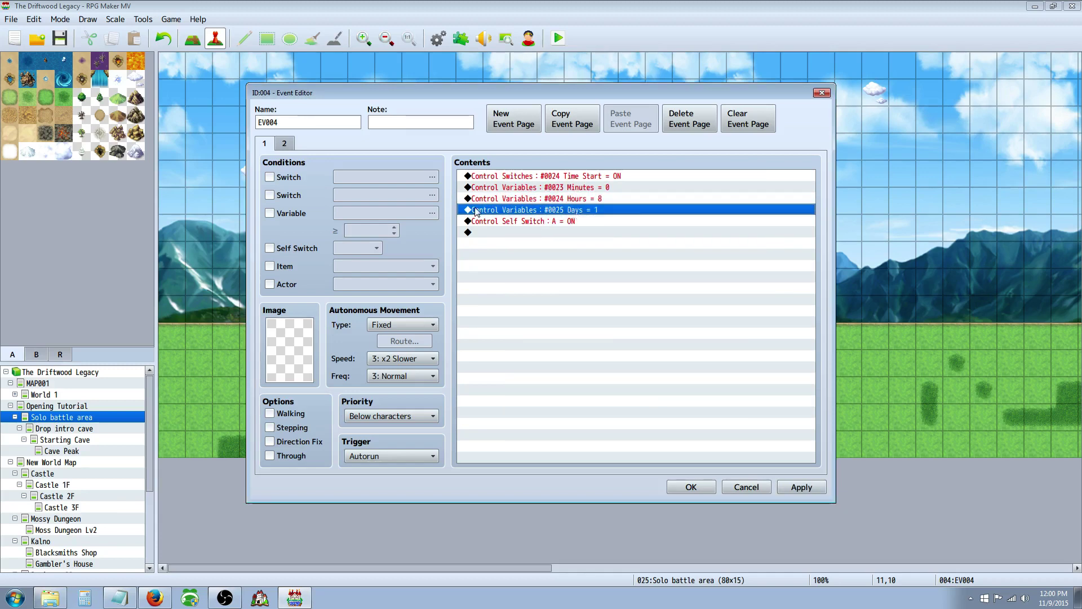
pyautogui.rightClick(588, 210)
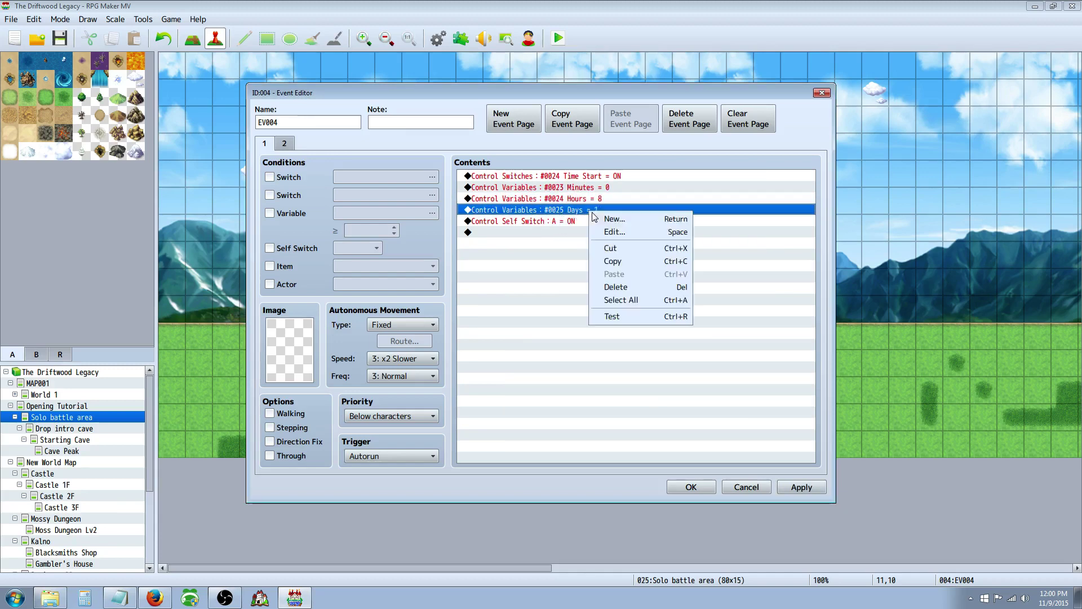
pyautogui.click(617, 236)
pyautogui.click(598, 319)
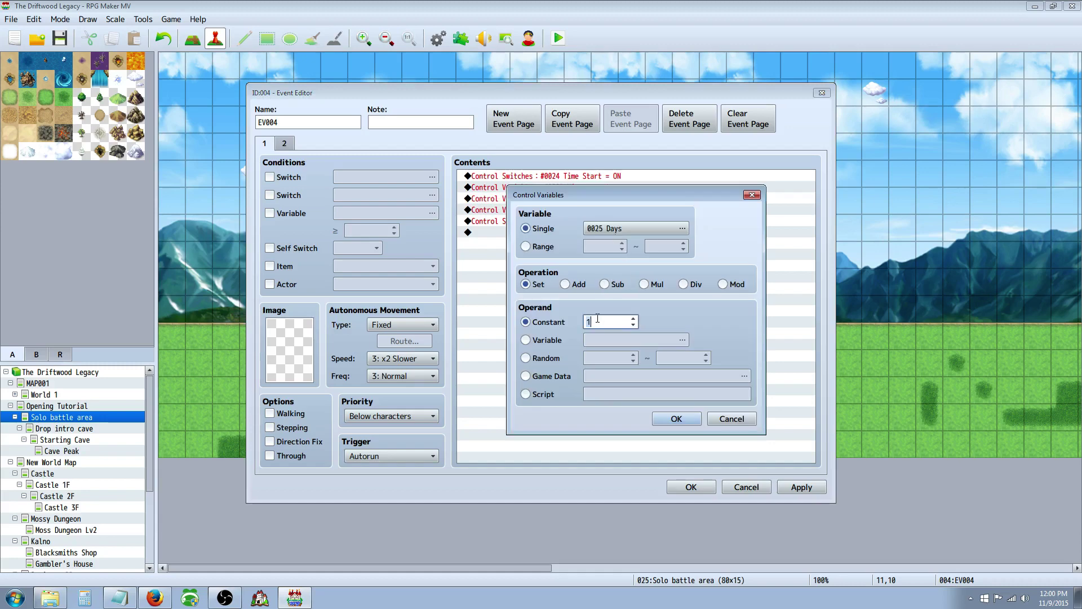
pyautogui.write('0')
pyautogui.click(685, 420)
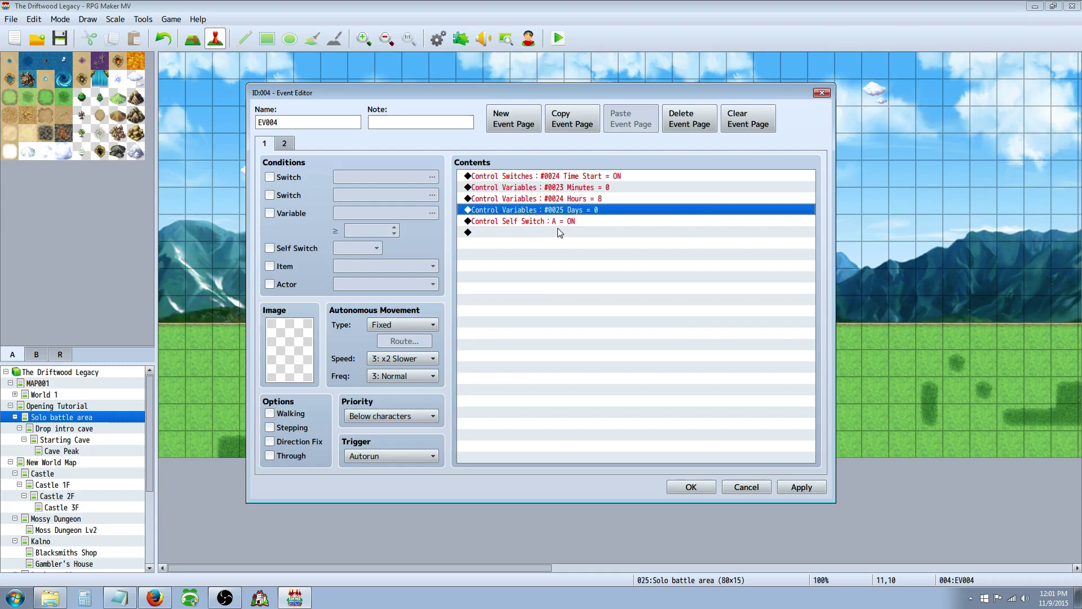
pyautogui.rightClick(591, 209)
pyautogui.click(606, 228)
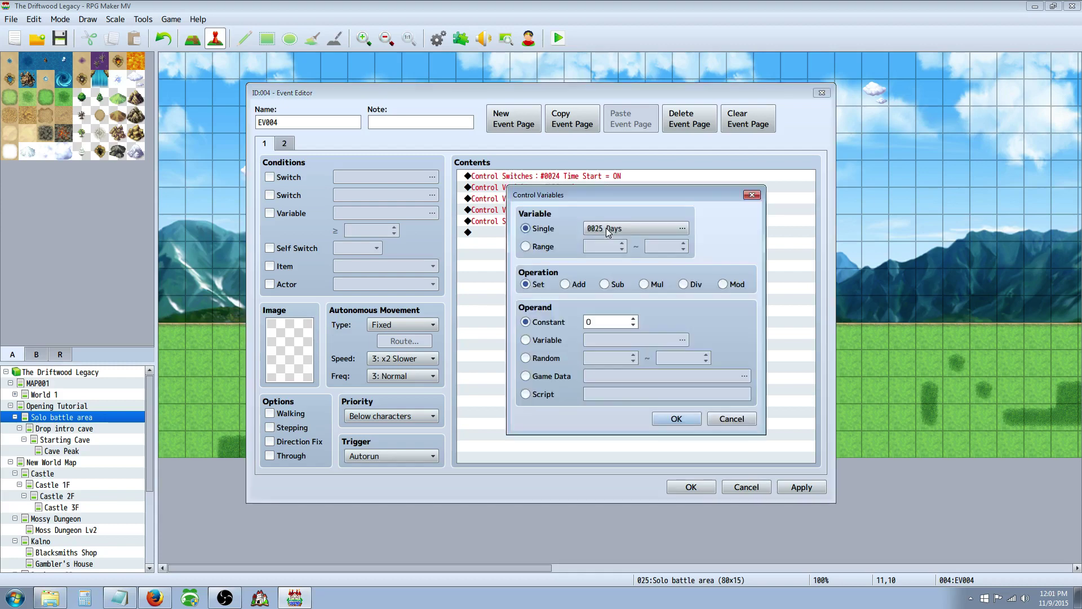
pyautogui.click(593, 321)
pyautogui.write('1')
pyautogui.click(676, 418)
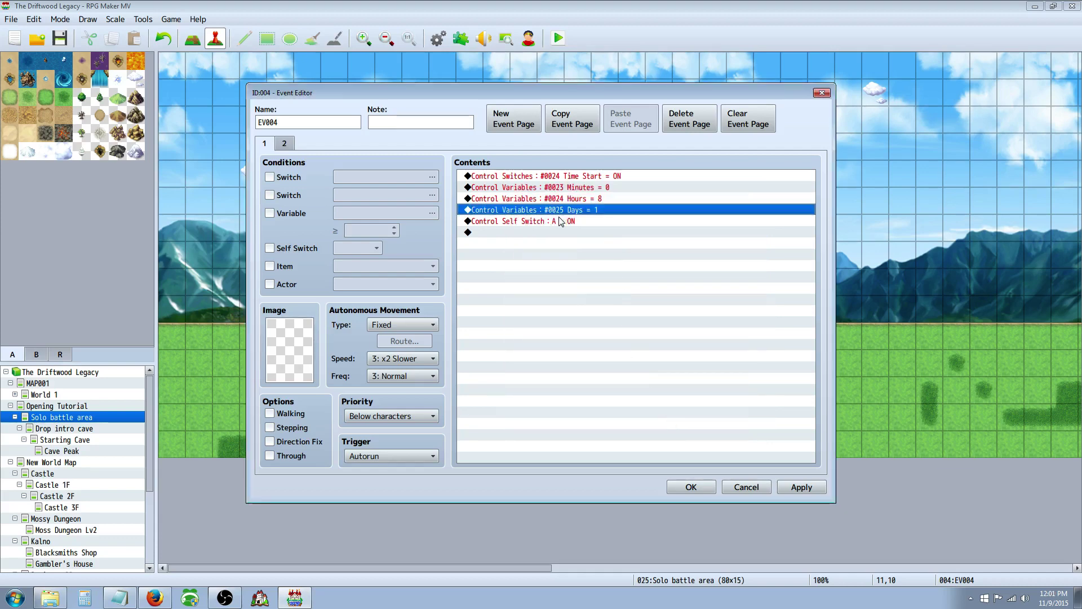
# Inspect the Self Switch command settings, then cancel without inserting a new command
pyautogui.click(561, 221)
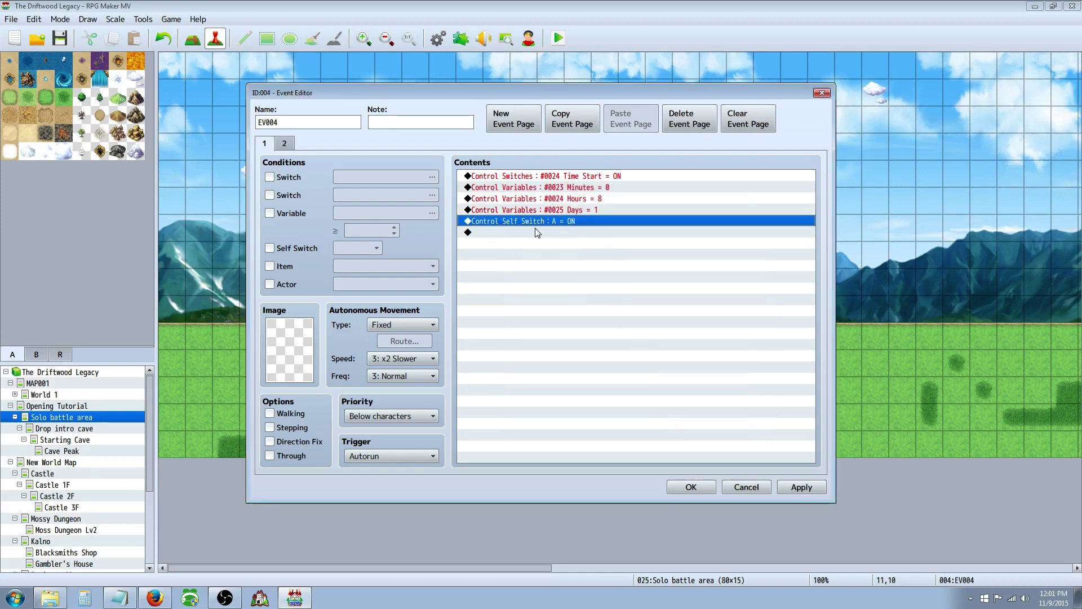
pyautogui.rightClick(537, 233)
pyautogui.click(552, 234)
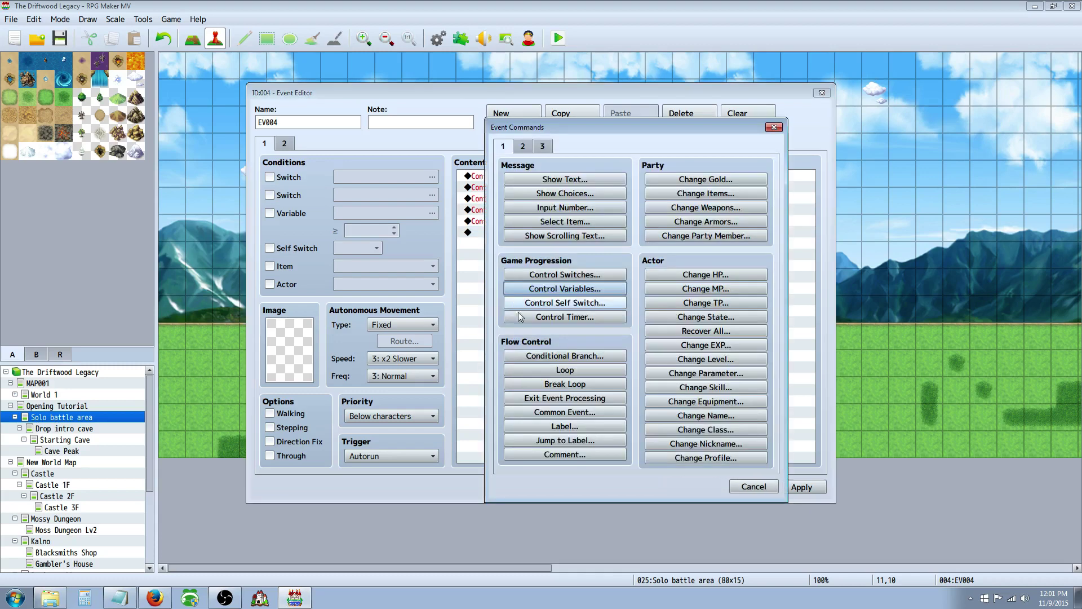
pyautogui.click(564, 303)
pyautogui.click(694, 363)
pyautogui.click(753, 486)
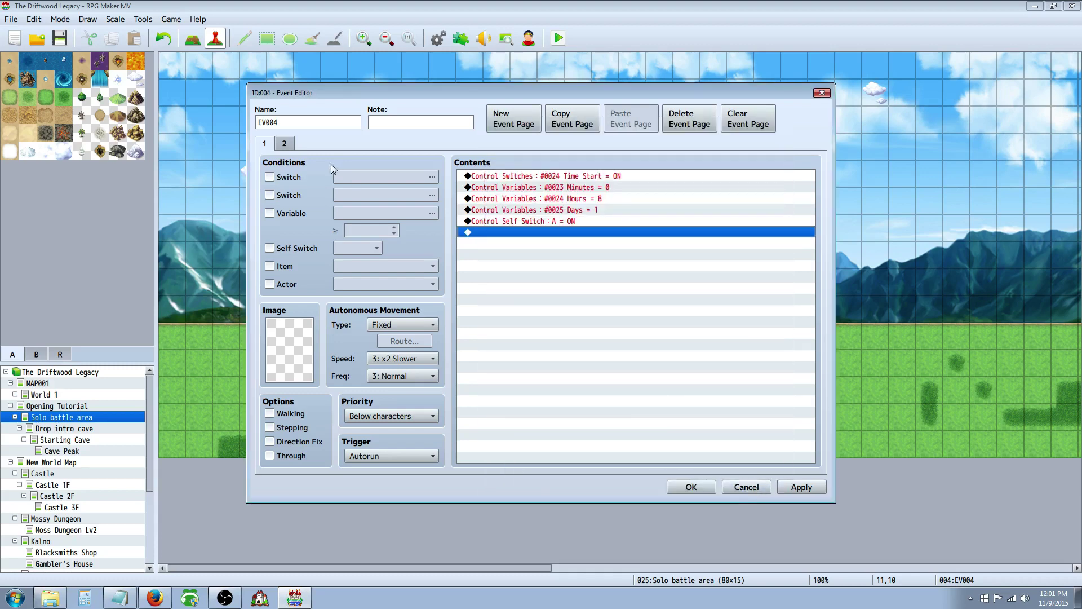
# Turn off Walking on EV004's page 2 and compare its contents with page 1
pyautogui.click(284, 143)
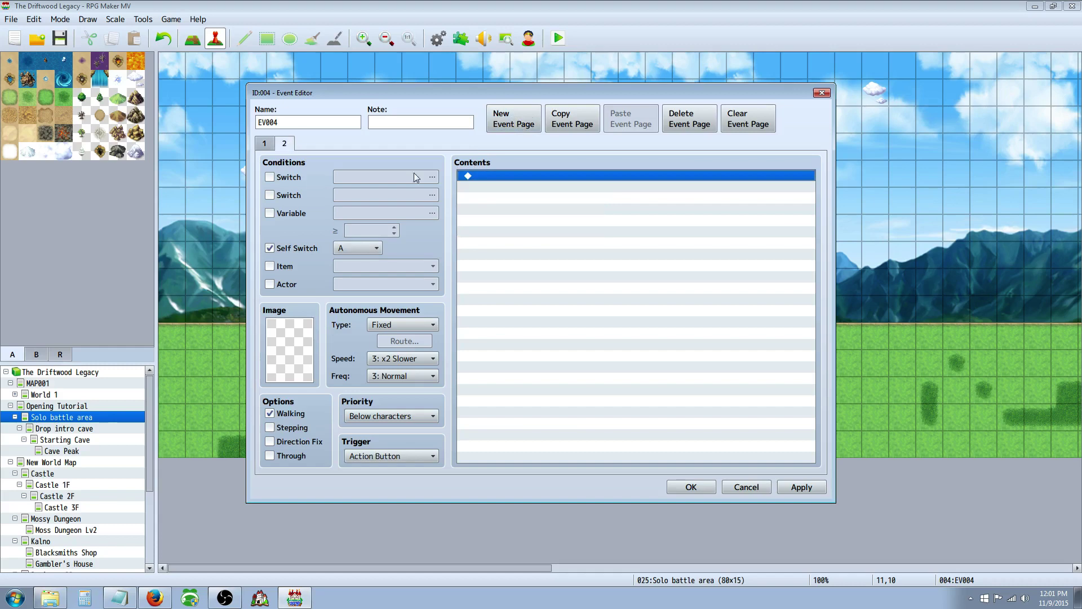
pyautogui.click(285, 414)
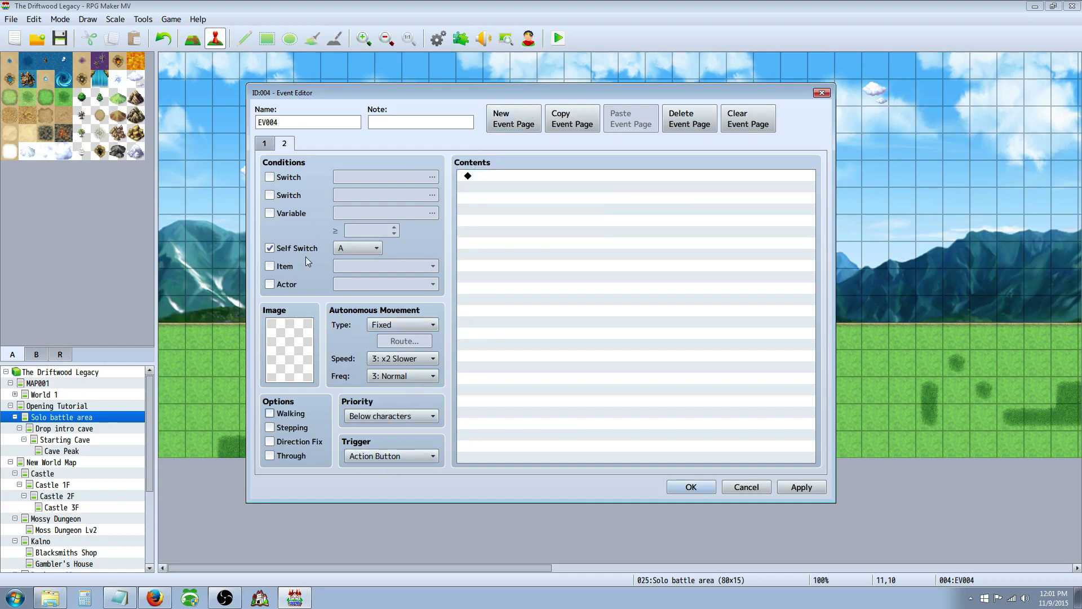
pyautogui.click(495, 176)
pyautogui.click(268, 147)
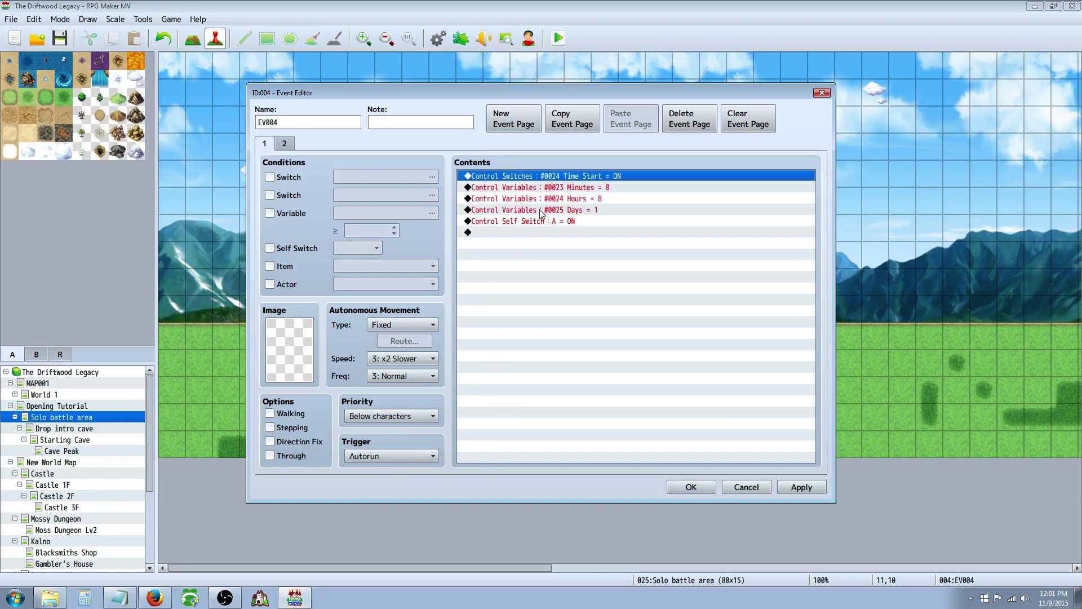
pyautogui.click(277, 146)
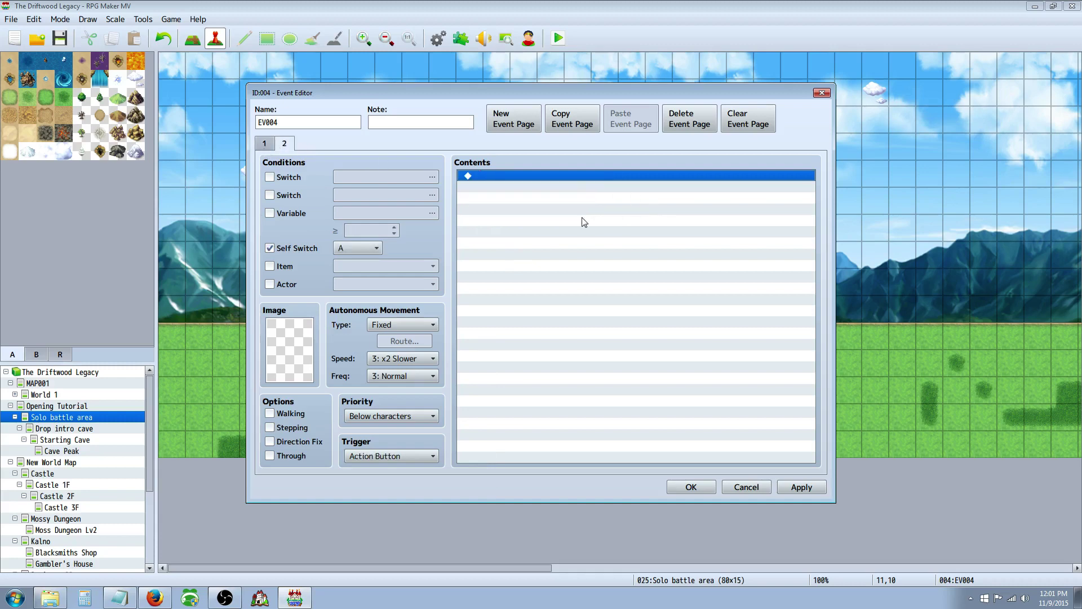
pyautogui.click(268, 145)
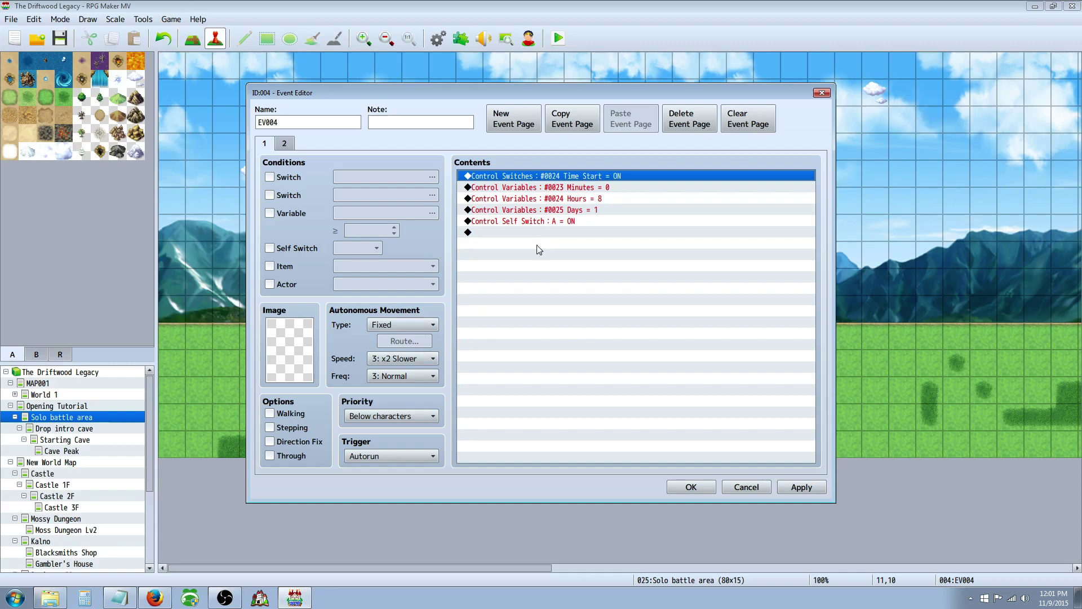
pyautogui.click(495, 220)
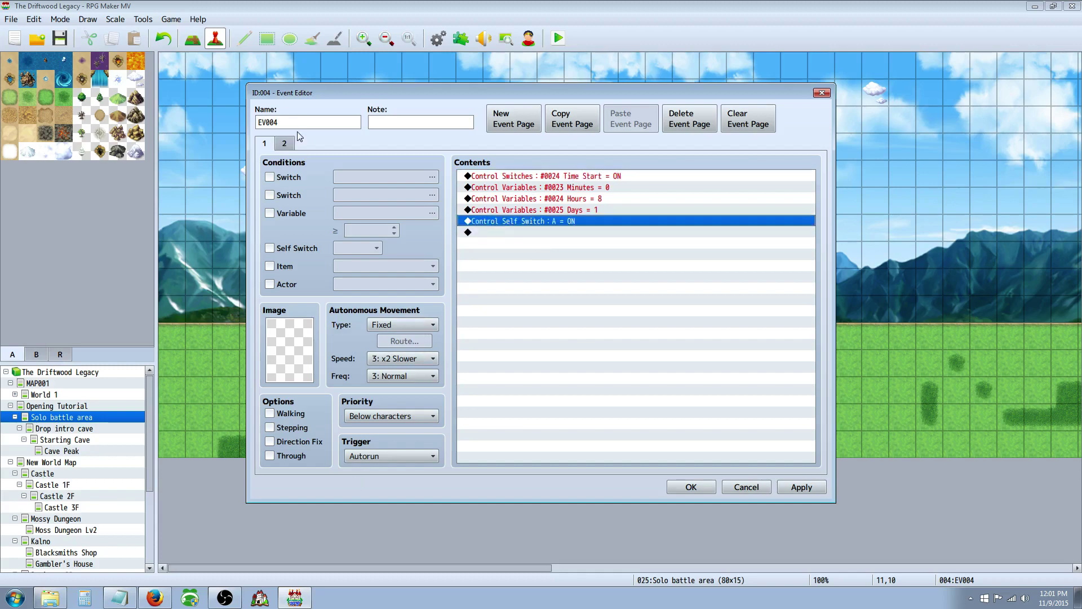
pyautogui.click(285, 144)
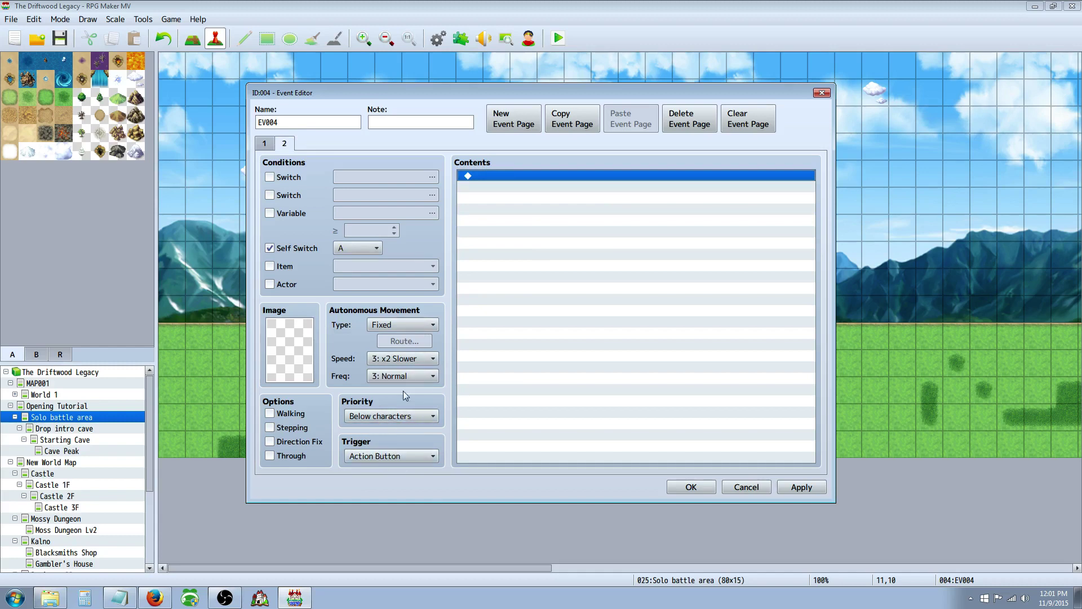
# Set page 2's priority to Below characters after trying Same as characters, and confirm the event
pyautogui.click(395, 416)
pyautogui.click(381, 441)
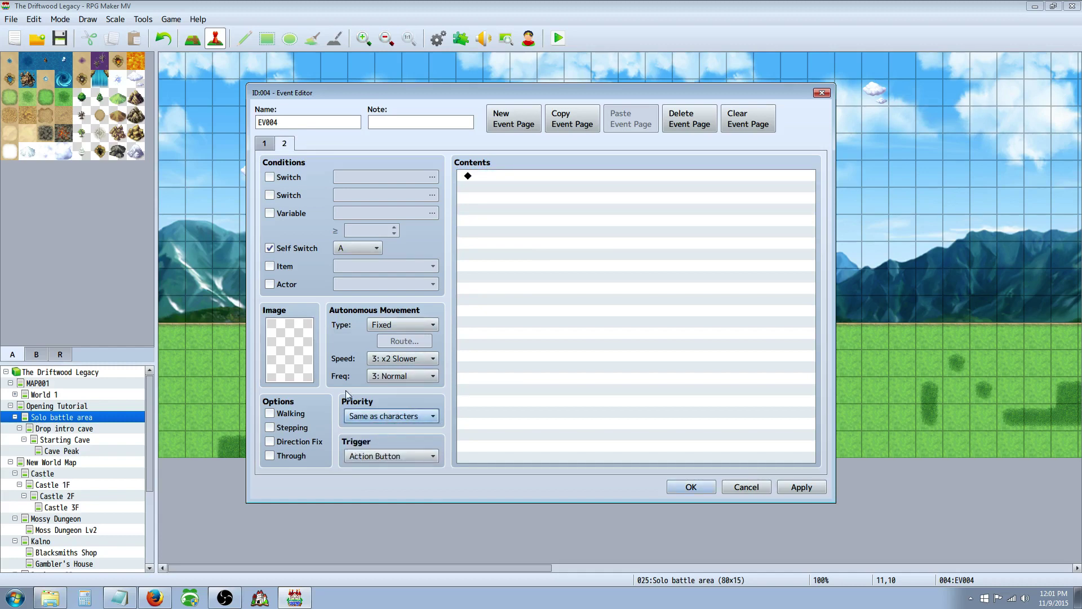
pyautogui.click(372, 417)
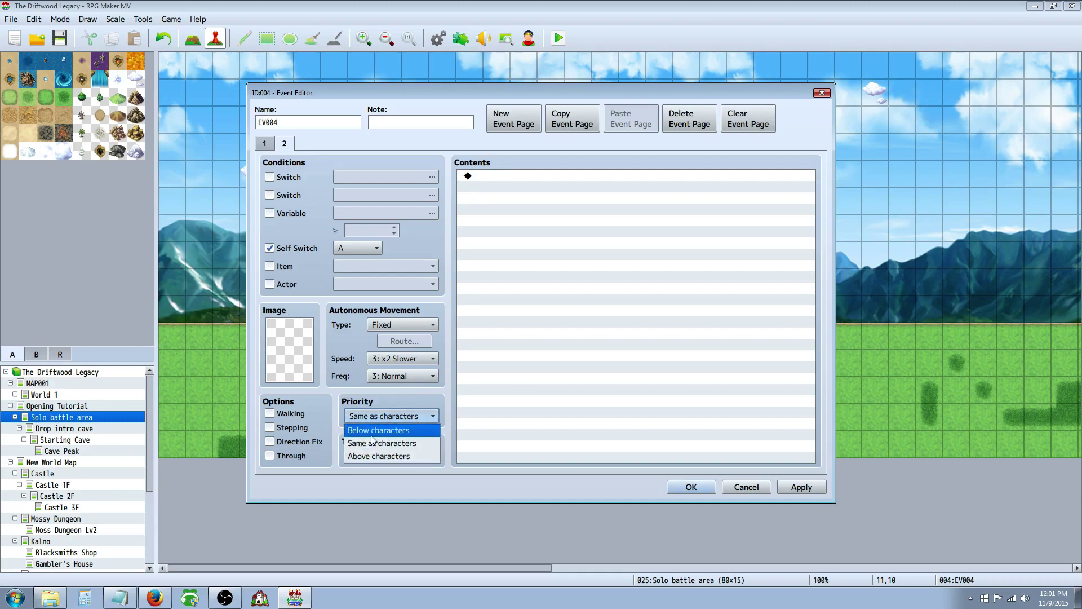
pyautogui.click(375, 431)
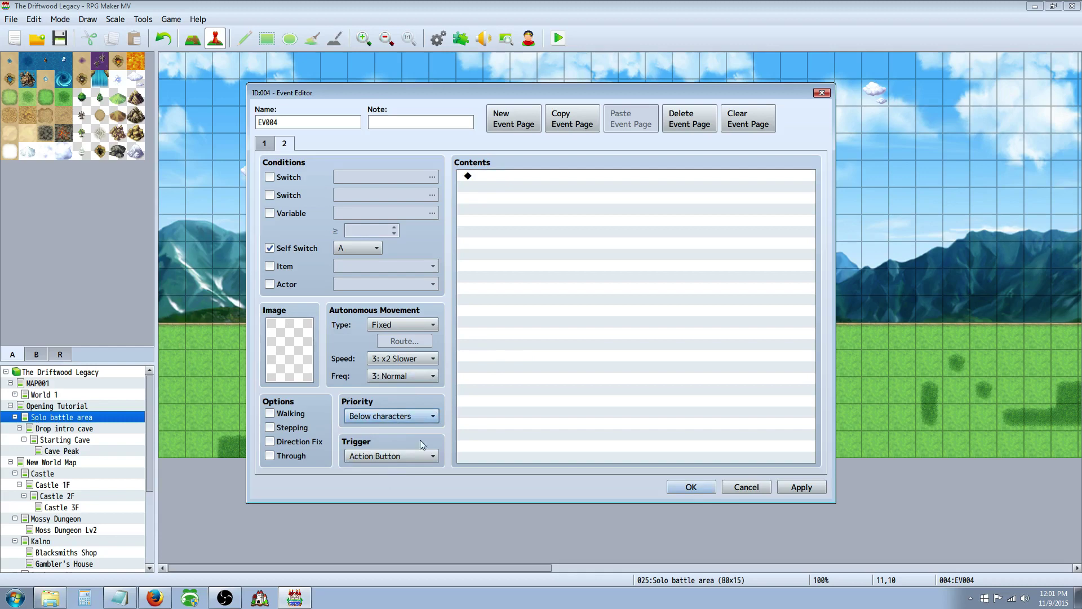
pyautogui.click(696, 489)
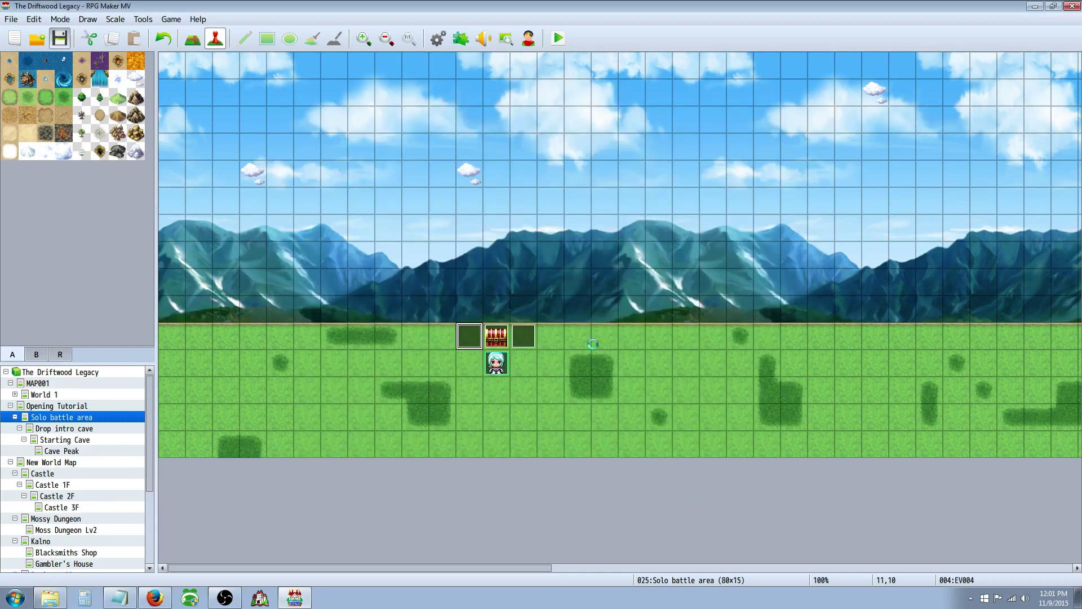
# Edit EV005 at tile 13,10 and uncheck its Walking option
pyautogui.rightClick(524, 339)
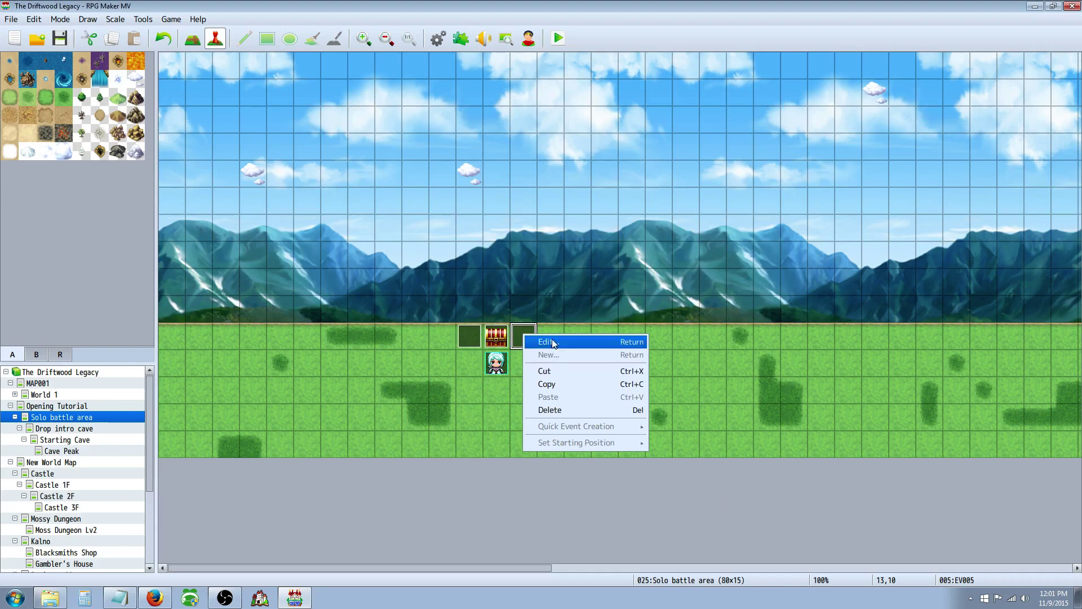
pyautogui.click(550, 342)
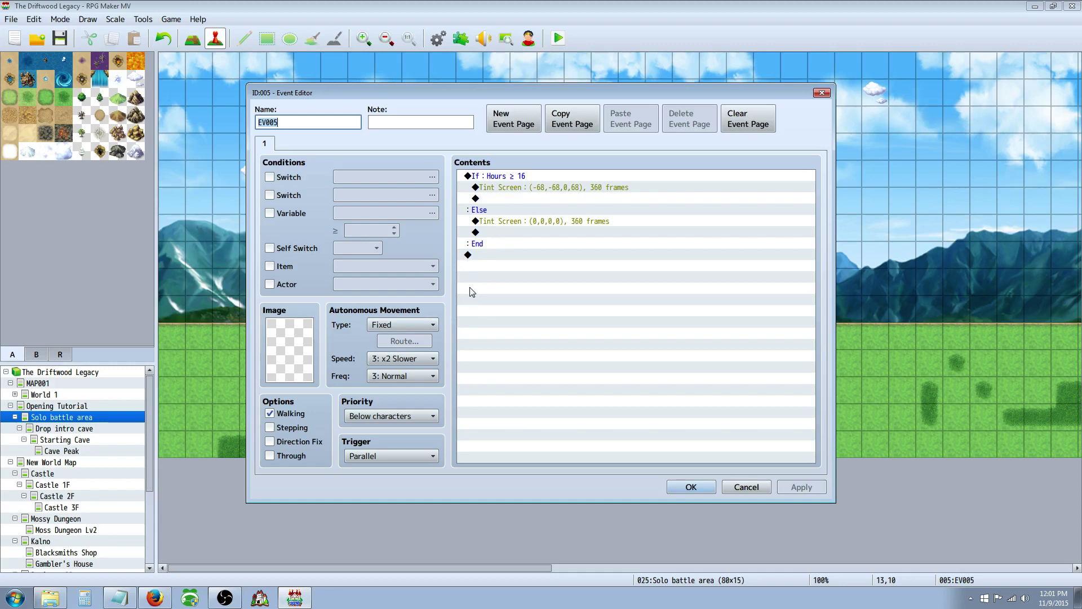
pyautogui.click(540, 220)
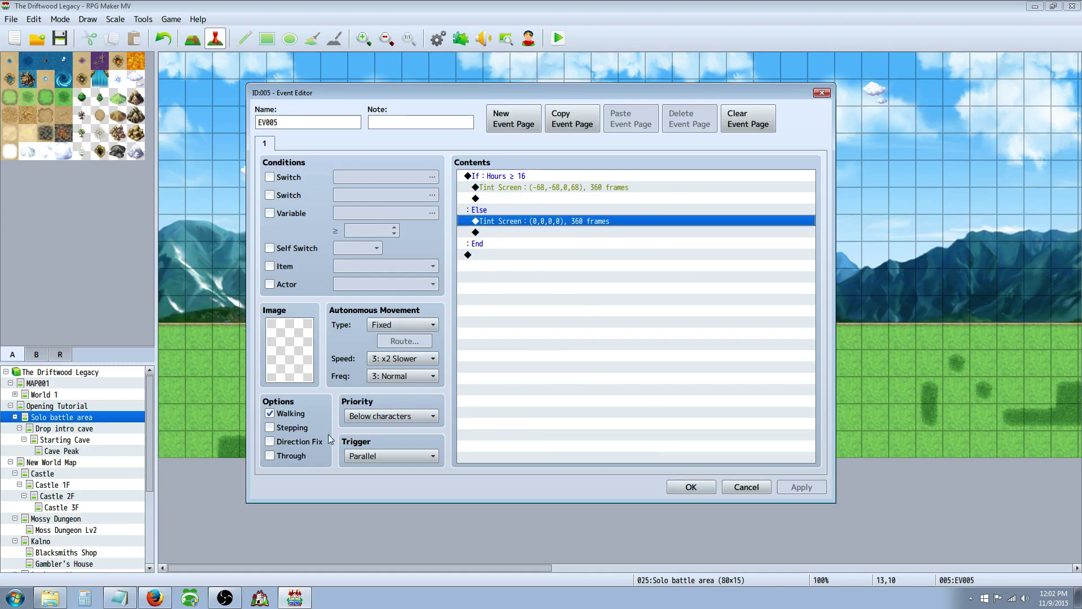
pyautogui.click(282, 413)
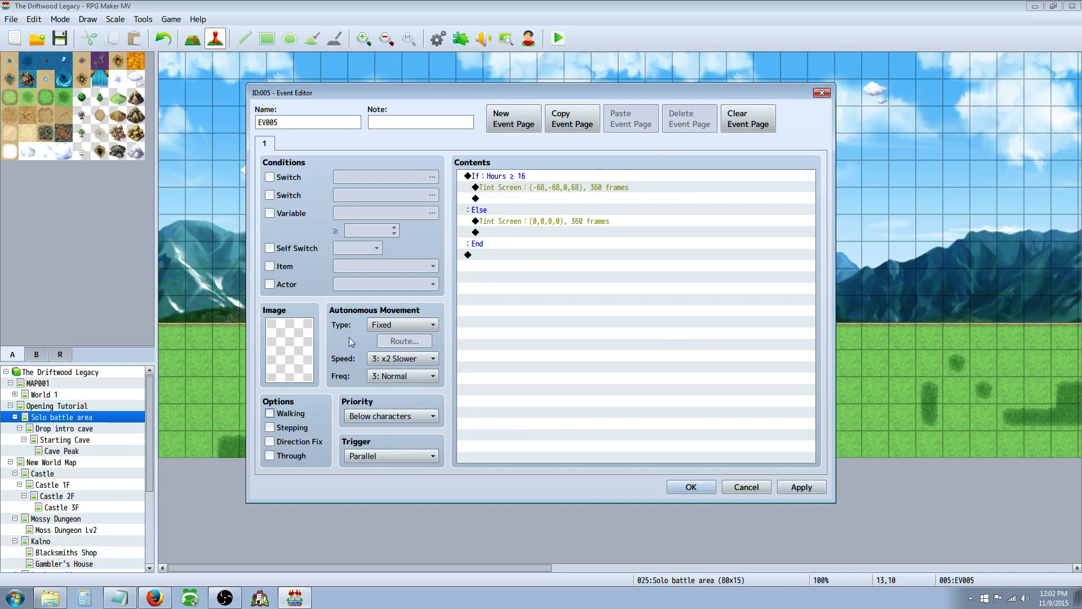
pyautogui.click(498, 286)
pyautogui.rightClick(476, 257)
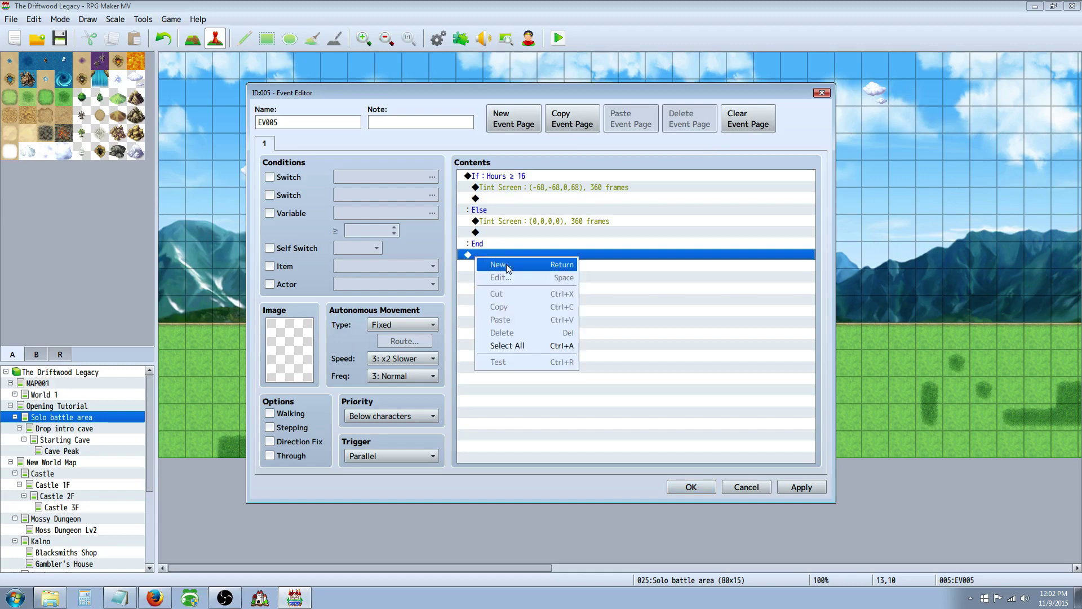
pyautogui.click(498, 264)
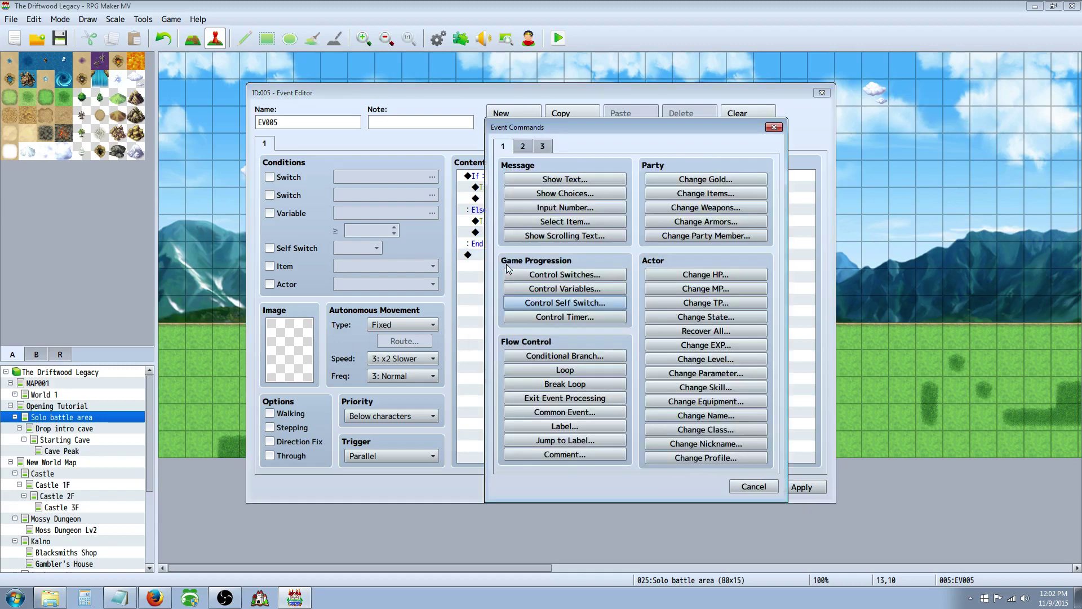
pyautogui.click(561, 354)
pyautogui.click(740, 411)
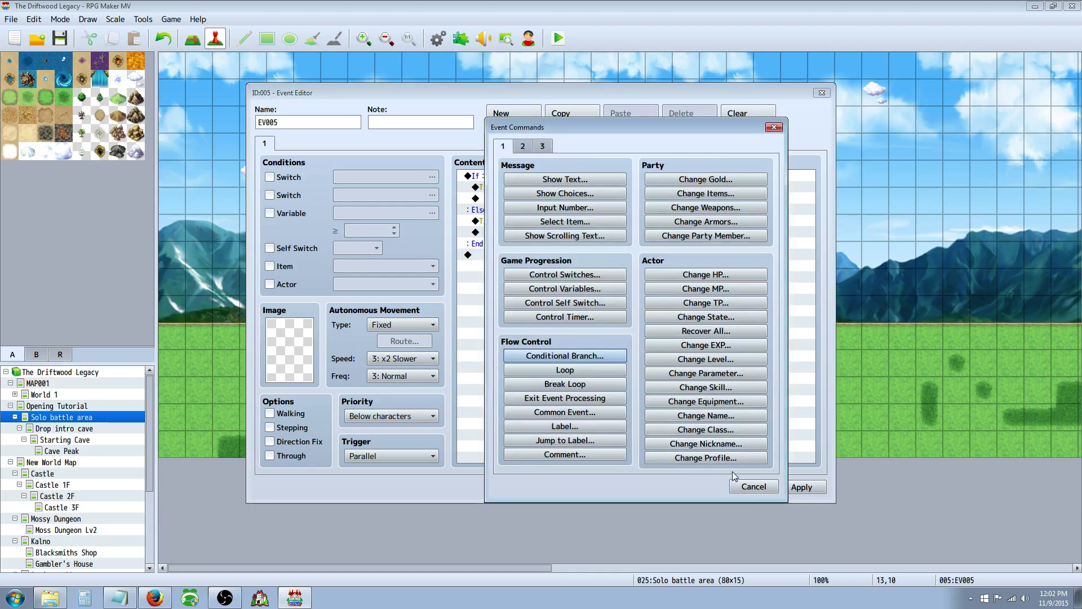
pyautogui.click(753, 486)
pyautogui.rightClick(540, 177)
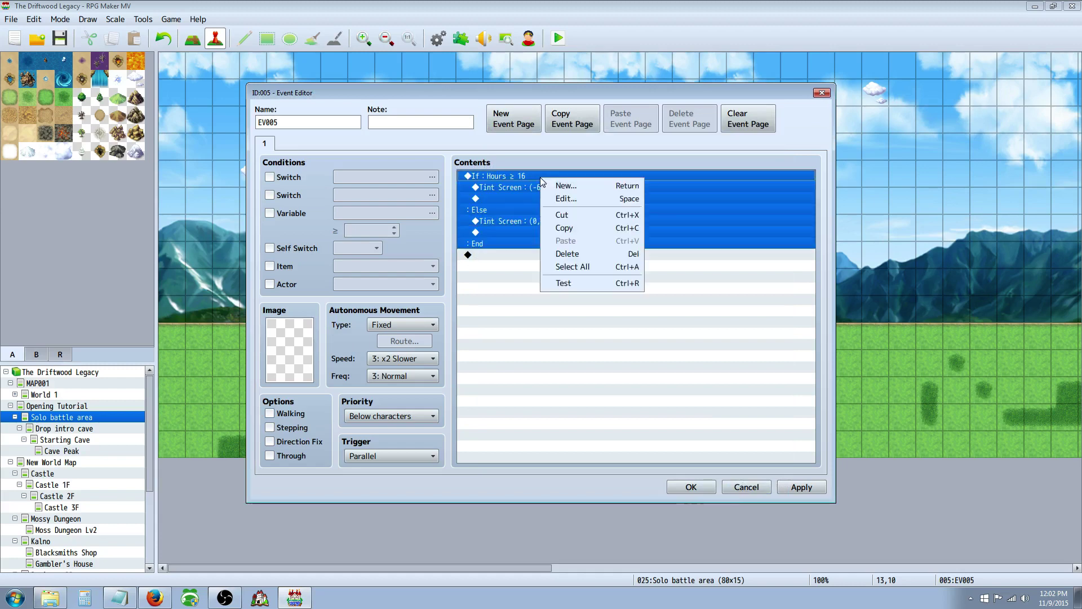
pyautogui.click(565, 198)
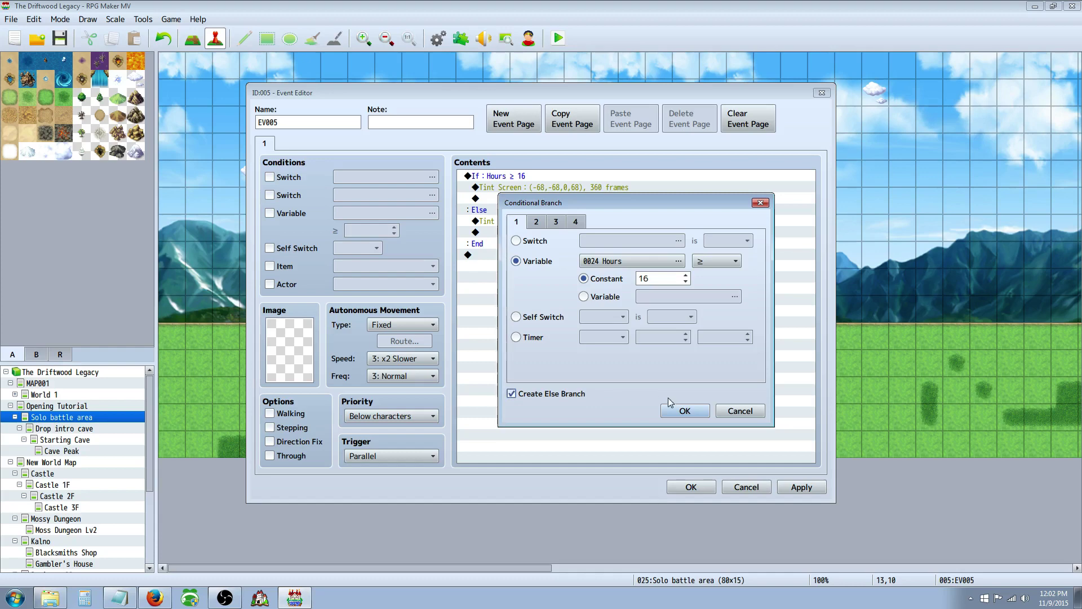
pyautogui.click(684, 411)
pyautogui.click(556, 243)
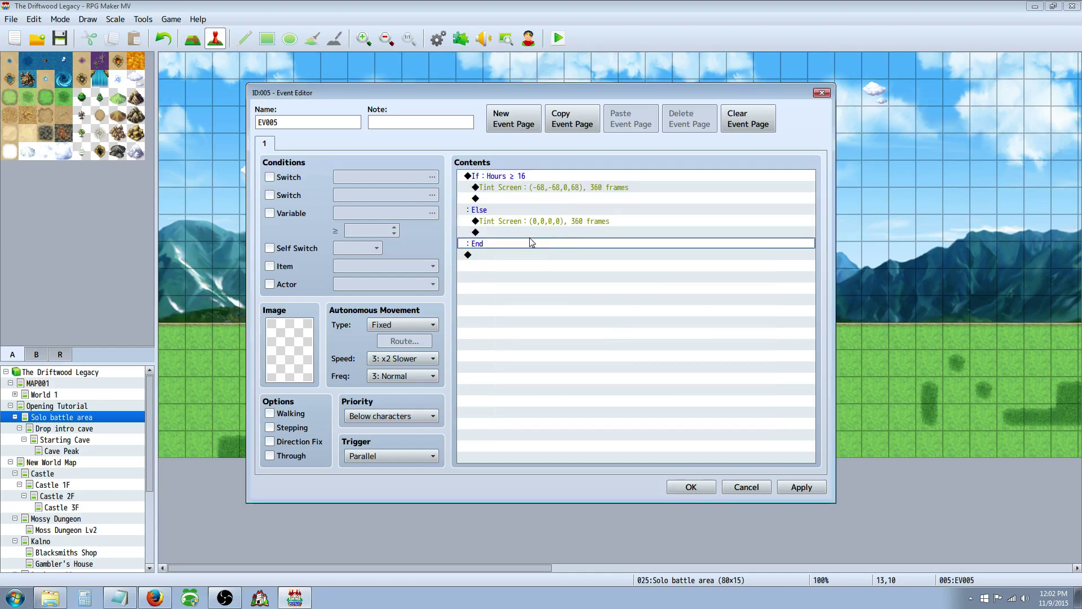
# Review the Else branch's daytime tint (0,0,0,0) and apply EV005's changes
pyautogui.click(541, 221)
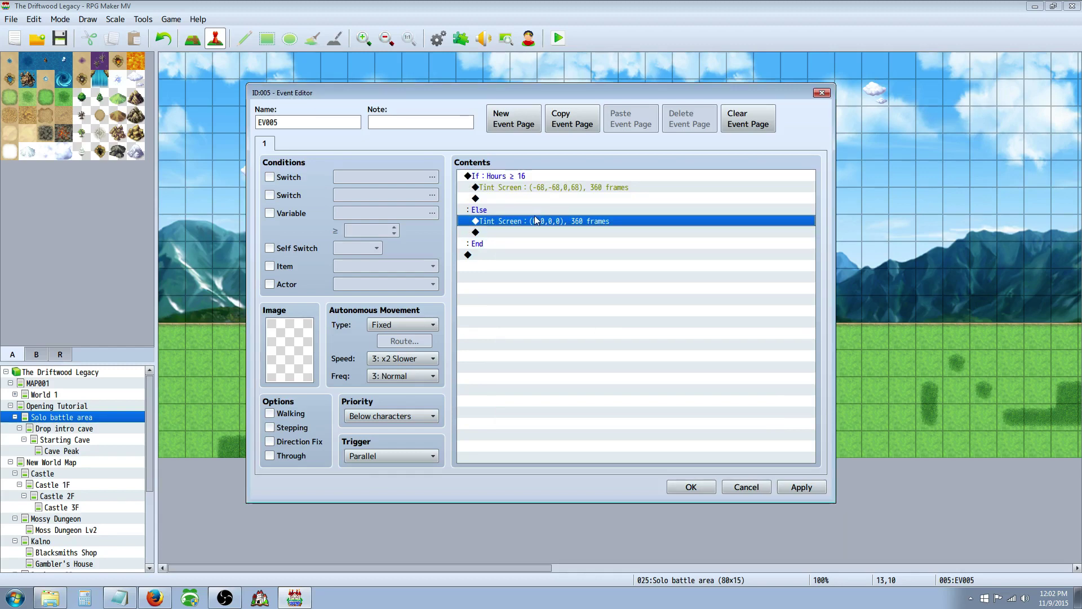
pyautogui.click(511, 243)
pyautogui.click(522, 220)
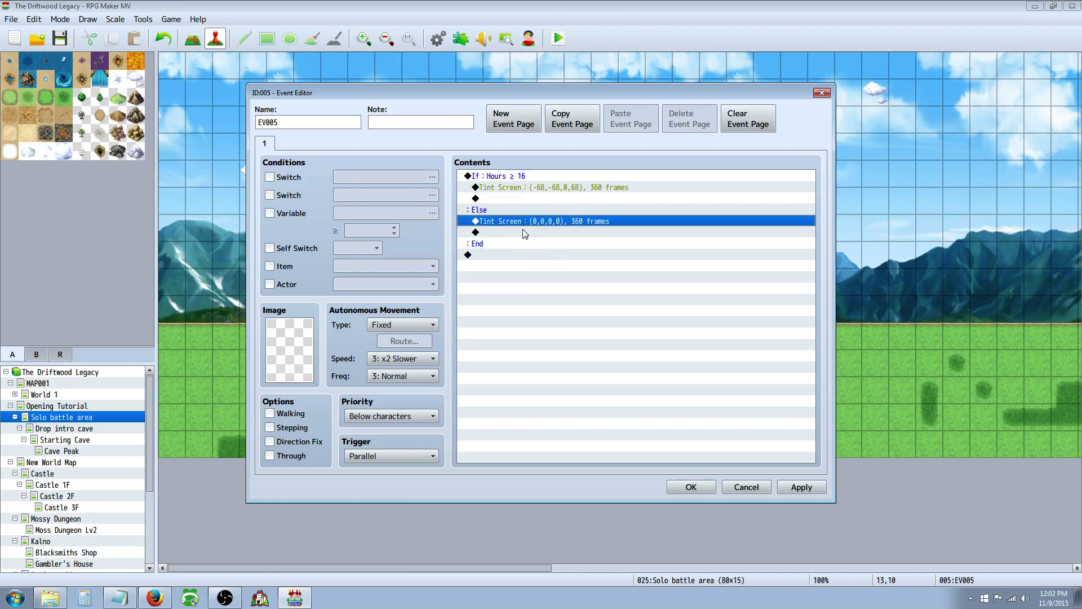
pyautogui.click(524, 233)
pyautogui.click(534, 221)
pyautogui.click(522, 233)
pyautogui.click(530, 211)
pyautogui.click(525, 221)
pyautogui.click(801, 486)
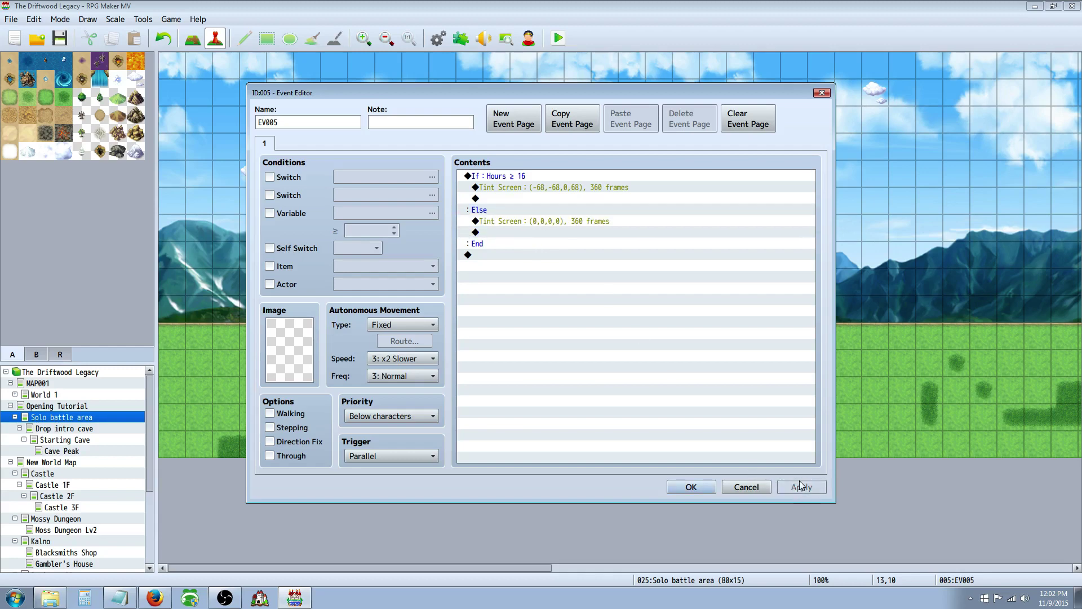
# Check the night tint command (-68,-68,0,68) within the If…Else…End block
pyautogui.click(538, 223)
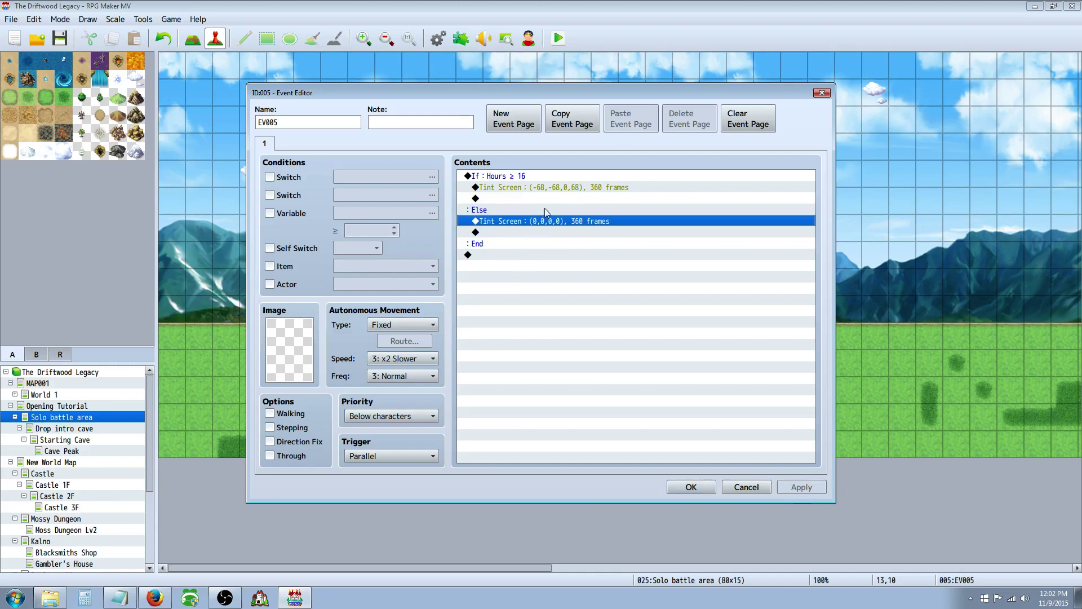
pyautogui.click(509, 188)
pyautogui.click(488, 178)
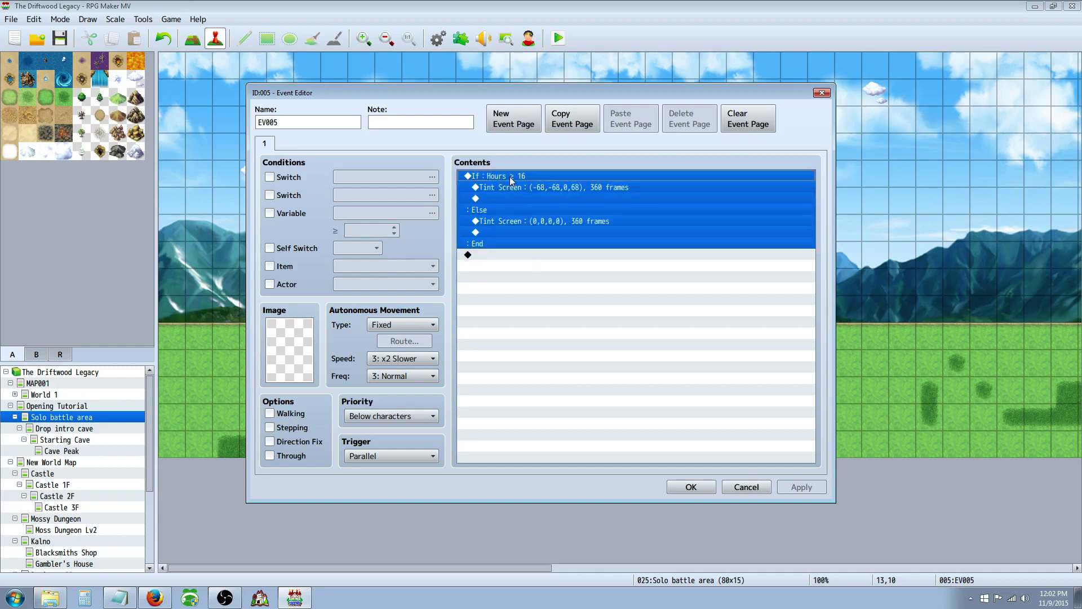
pyautogui.click(524, 187)
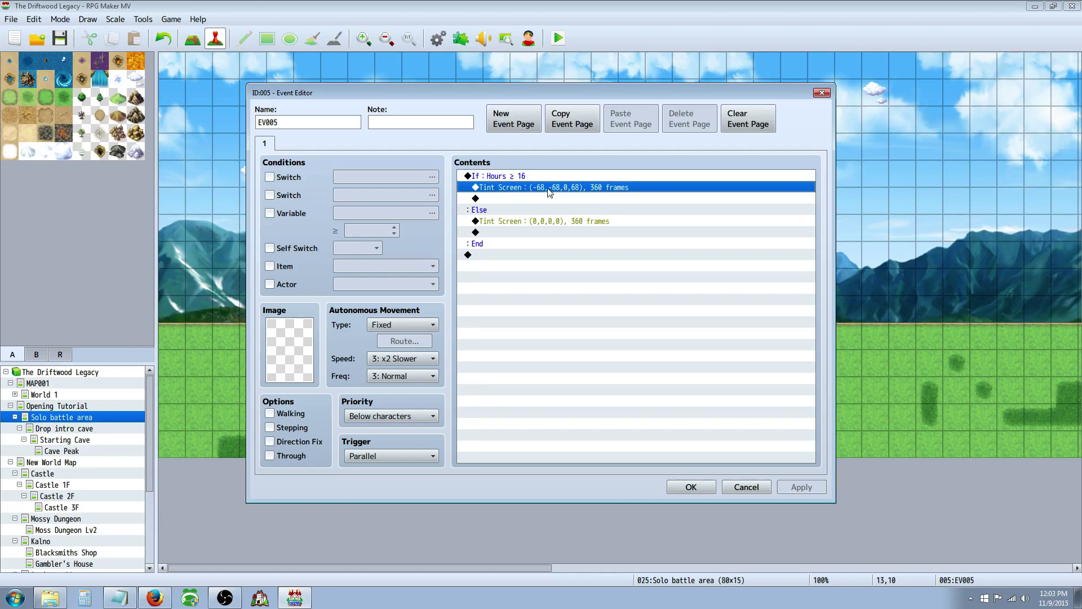
# Inspect the night tint command and a new Tint Screen dialog, cancelling both without changes
pyautogui.rightClick(598, 189)
pyautogui.click(621, 211)
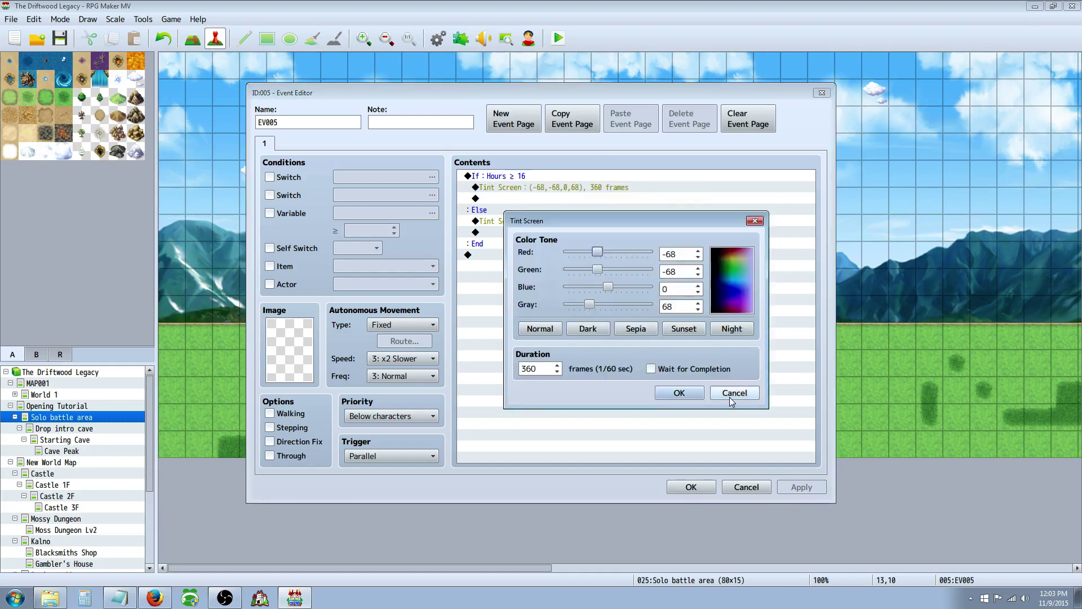
pyautogui.click(734, 393)
pyautogui.rightClick(493, 198)
pyautogui.click(522, 208)
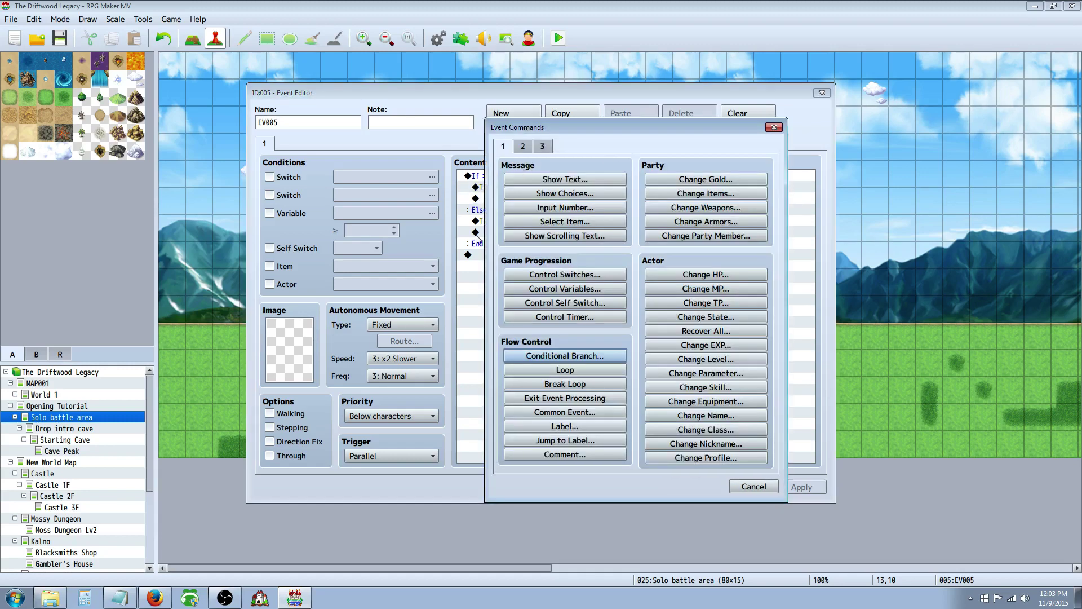
pyautogui.click(524, 147)
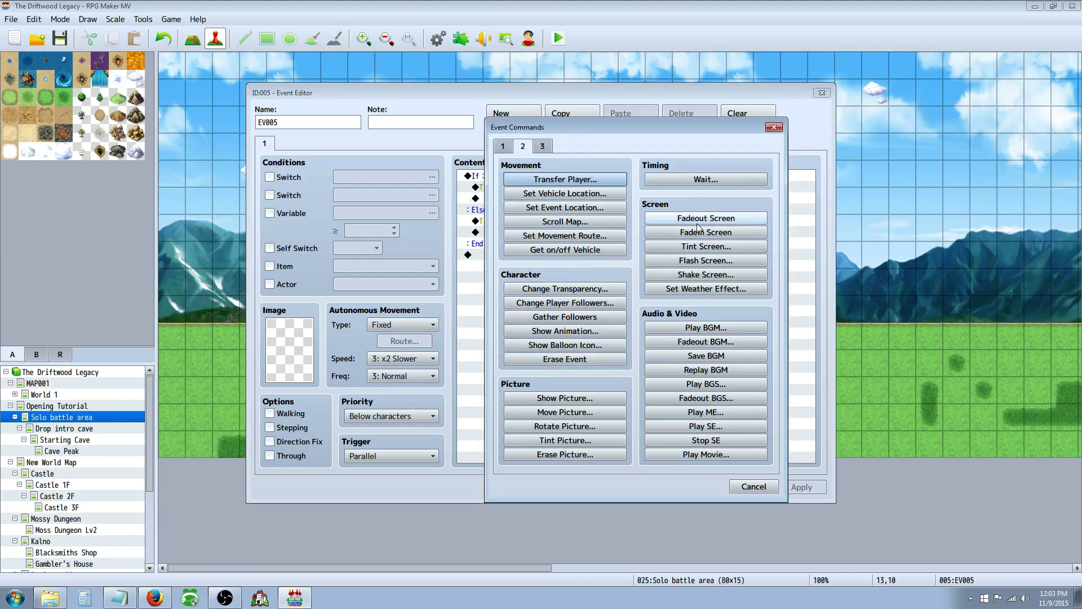
pyautogui.click(705, 246)
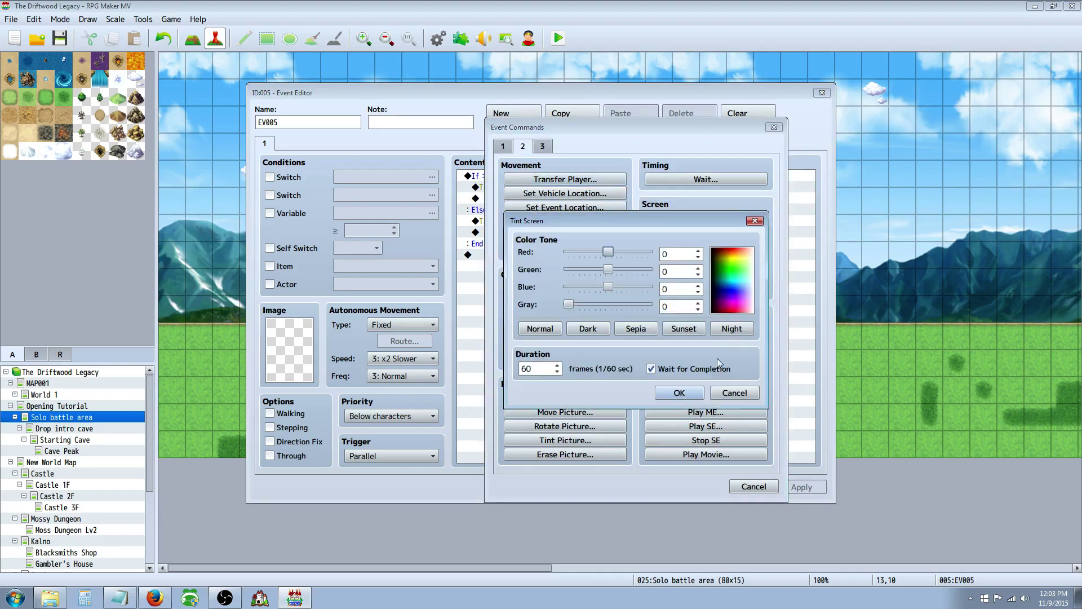
pyautogui.click(733, 393)
pyautogui.click(754, 486)
# Set the Hours ≥ 16 tint to the Night preset (-68,-68,0,68) over 360 frames
pyautogui.rightClick(551, 189)
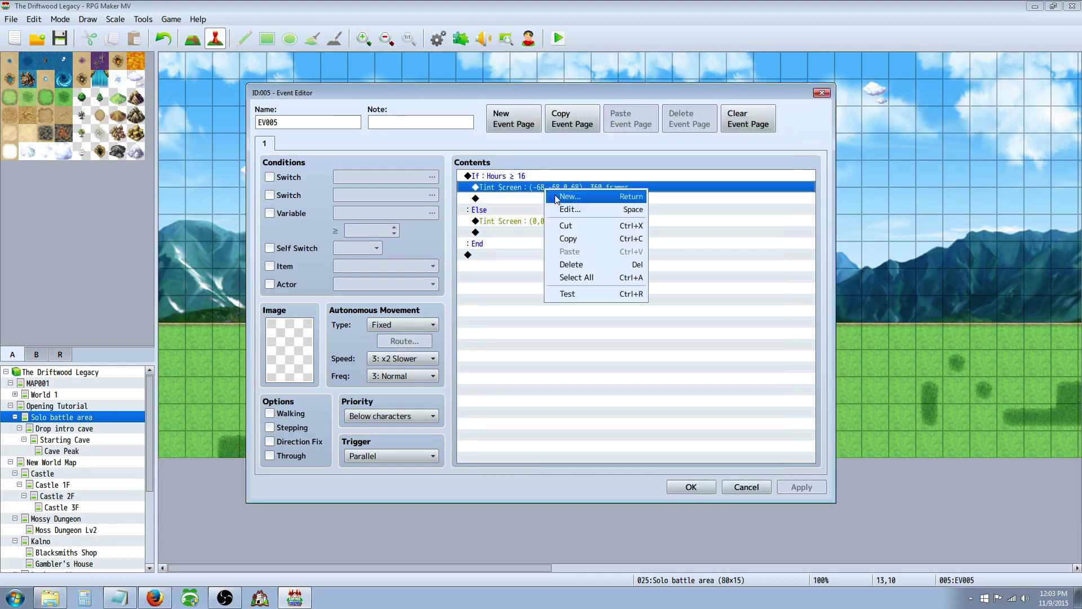
pyautogui.click(569, 209)
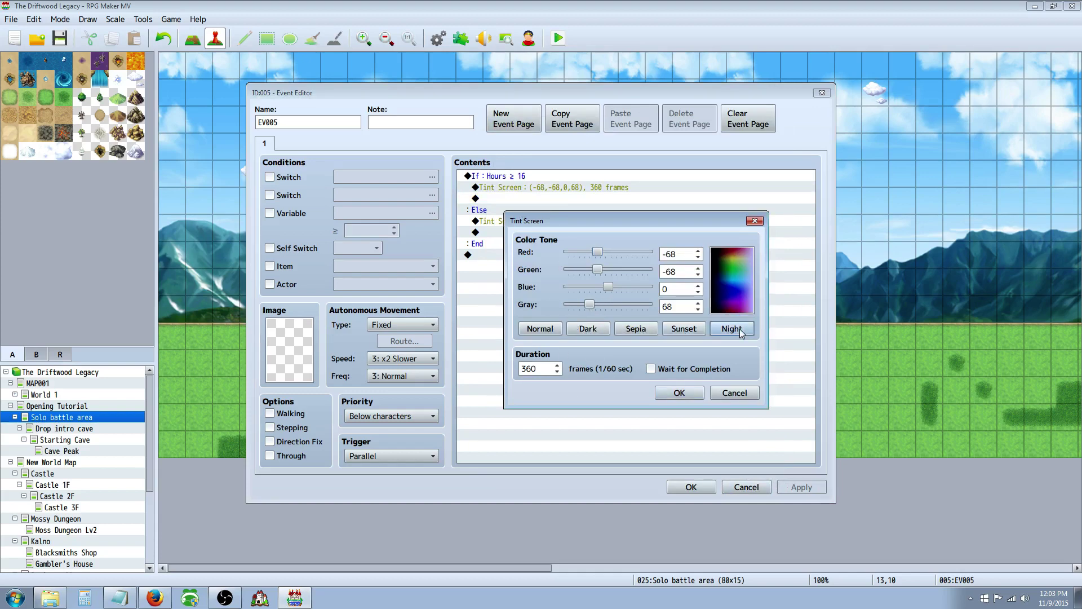
pyautogui.click(721, 330)
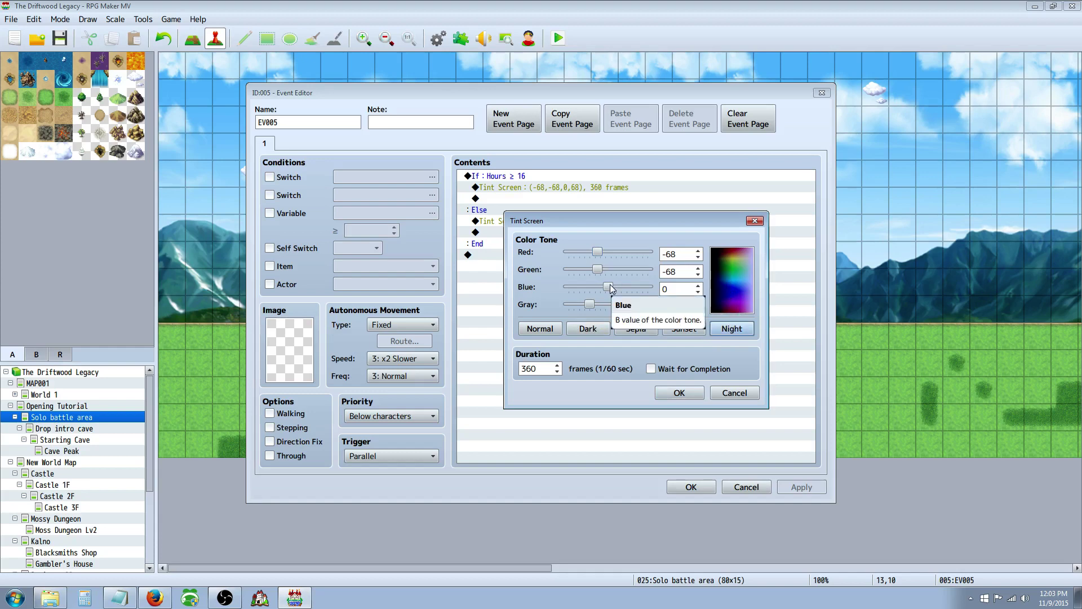
pyautogui.scroll(-6, 606, 285)
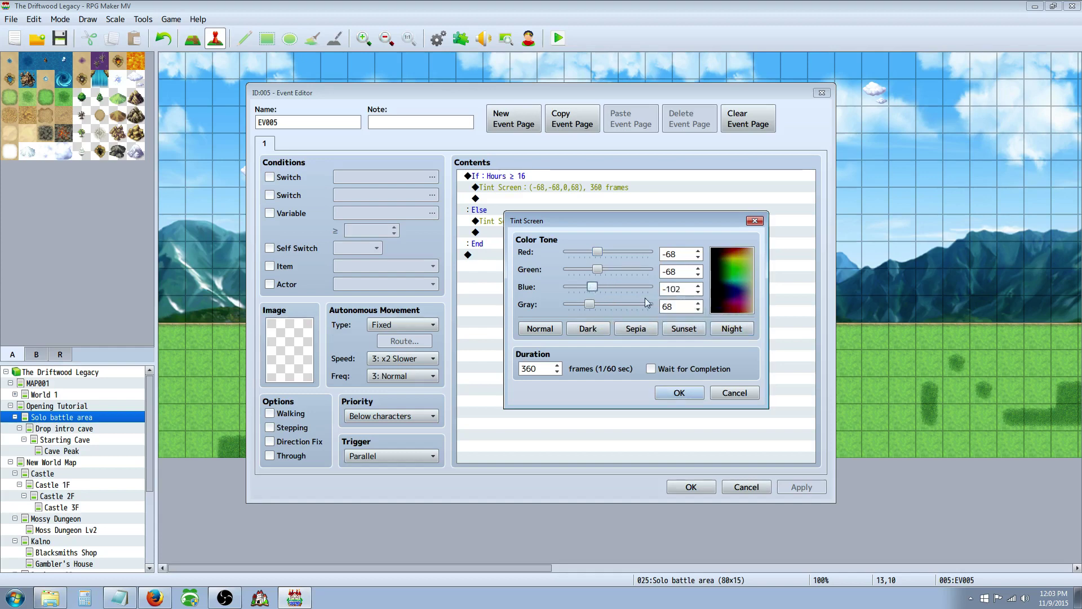
pyautogui.click(731, 329)
pyautogui.click(588, 329)
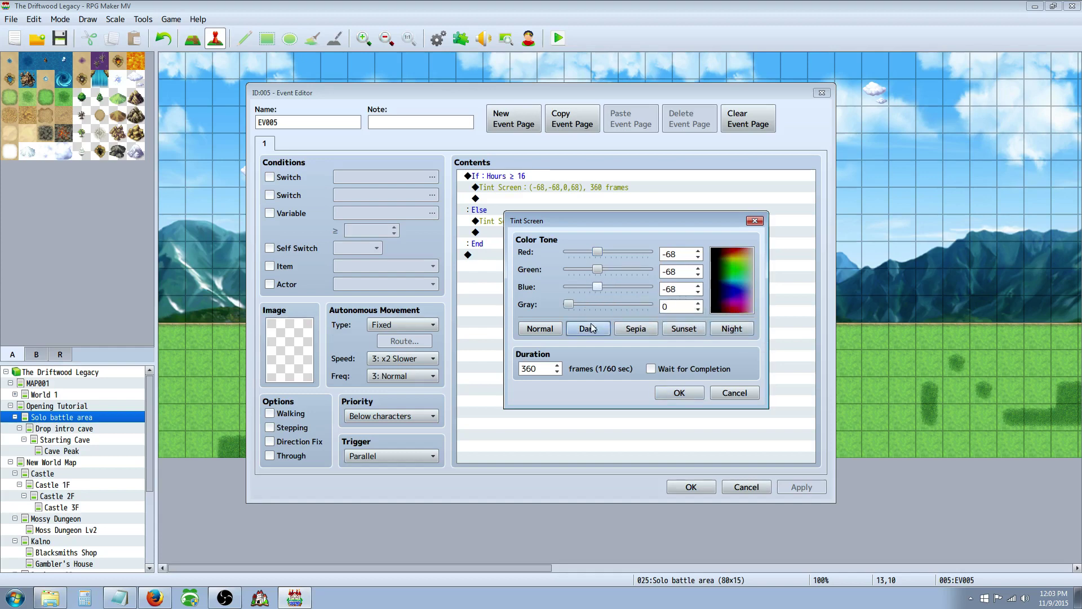
pyautogui.click(713, 329)
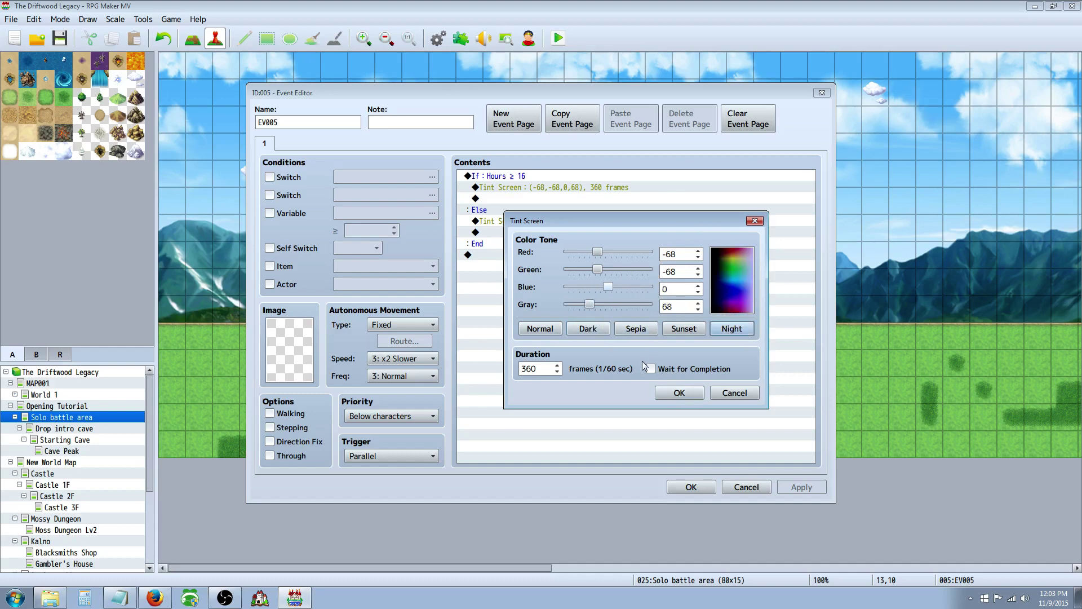
pyautogui.doubleClick(530, 370)
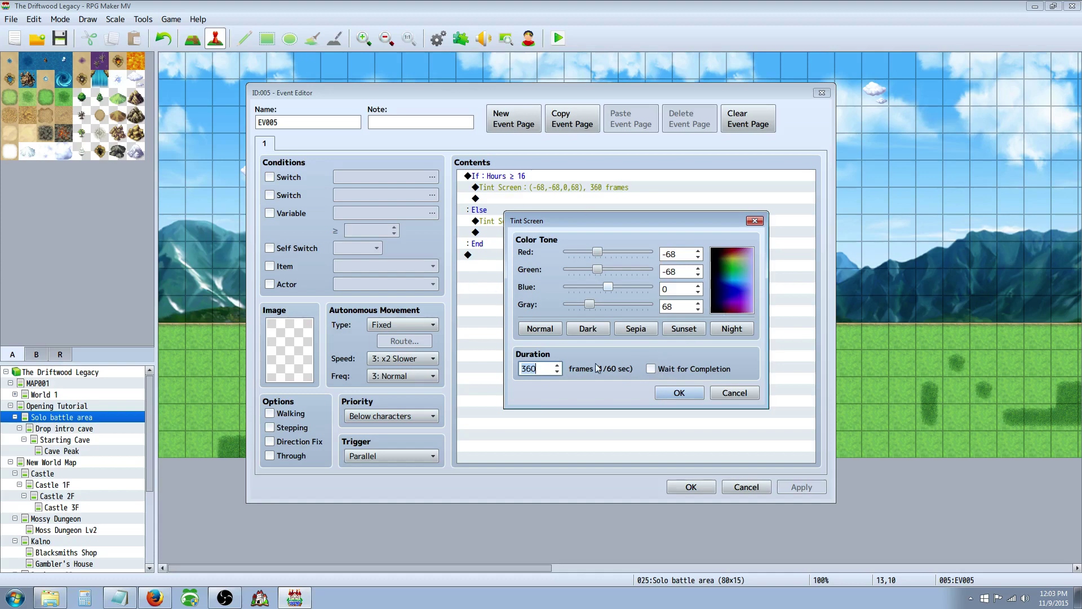
pyautogui.click(679, 393)
# Change the Else-branch Tint Screen to the Normal preset (0,0,0,0) with 360-frame duration
pyautogui.click(517, 199)
pyautogui.click(500, 219)
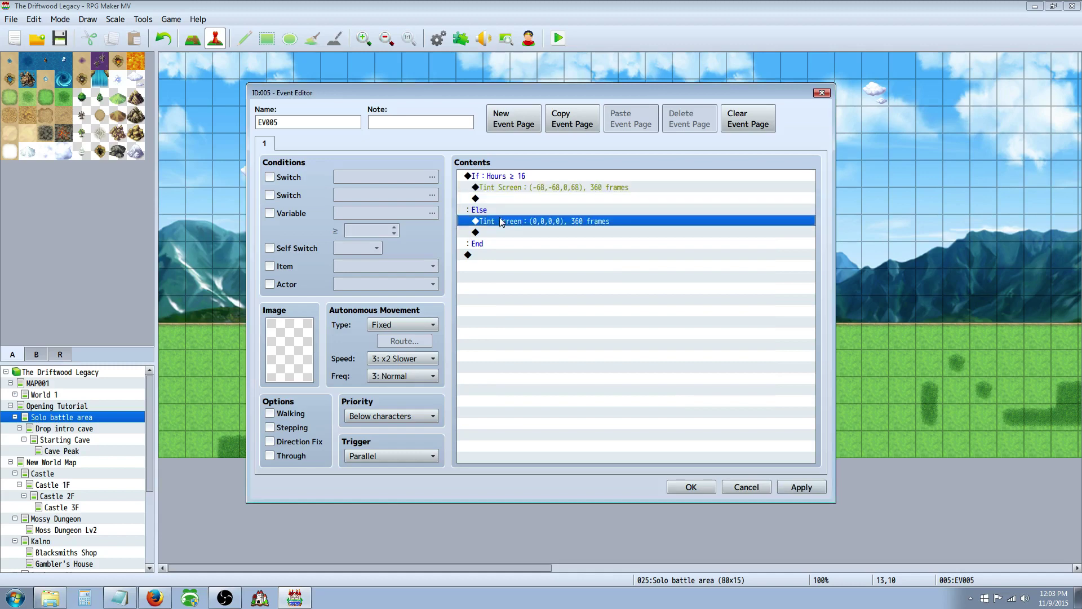
pyautogui.click(532, 178)
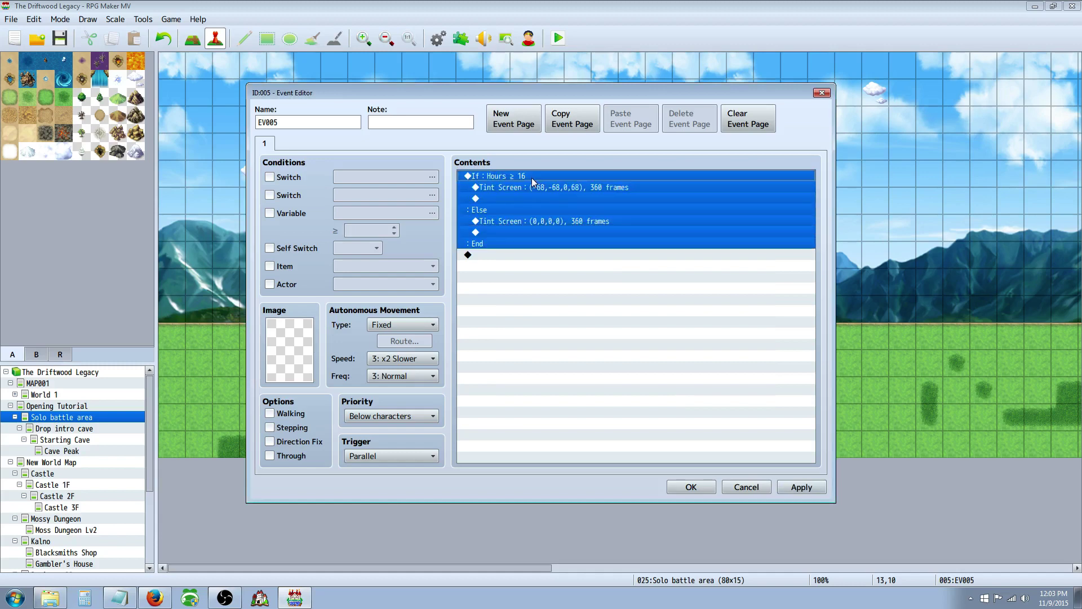
pyautogui.click(518, 220)
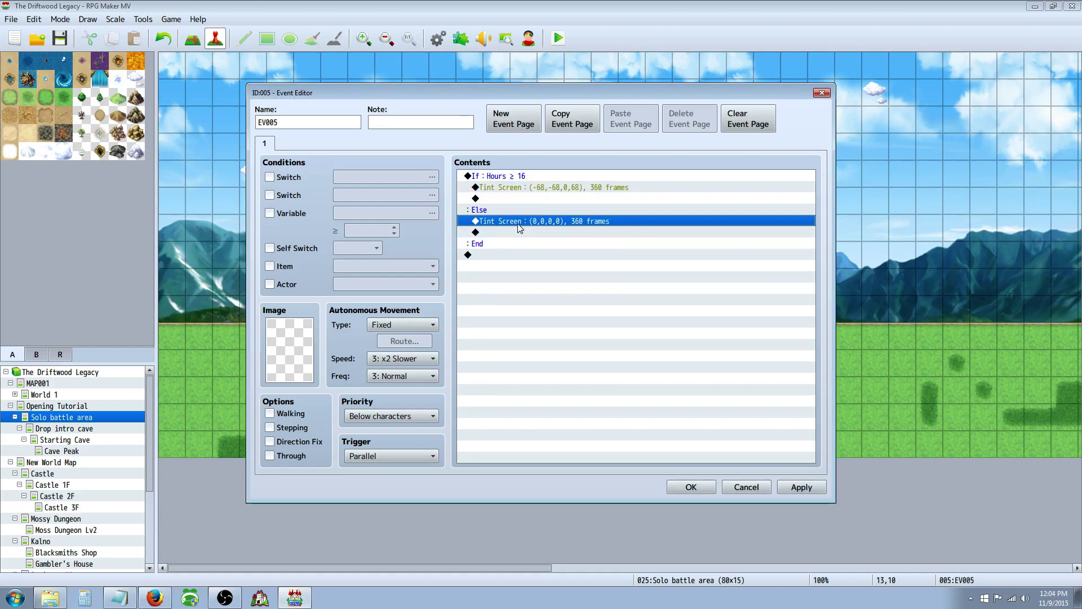
pyautogui.rightClick(519, 223)
pyautogui.click(544, 245)
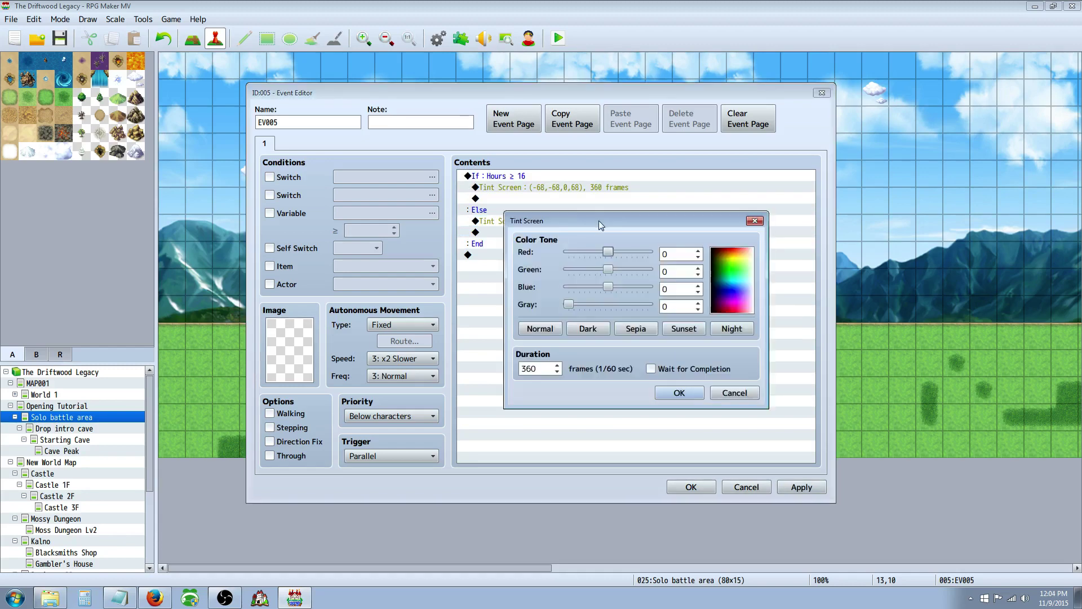
pyautogui.click(540, 328)
pyautogui.doubleClick(541, 369)
pyautogui.click(680, 393)
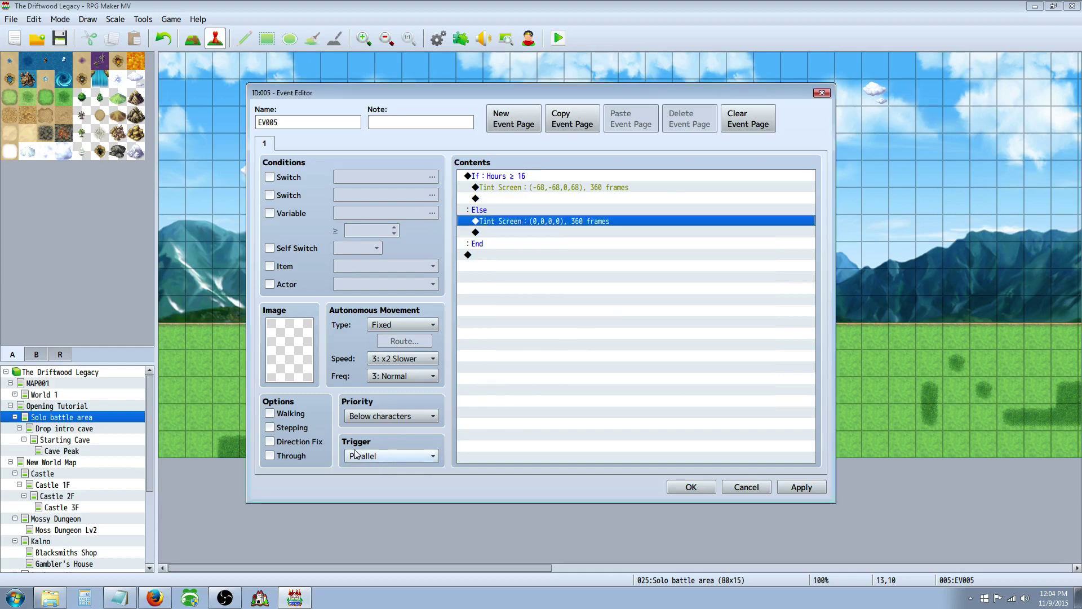
# Save the day/night event, copy it, and paste it onto an empty World 1 cell
pyautogui.click(699, 487)
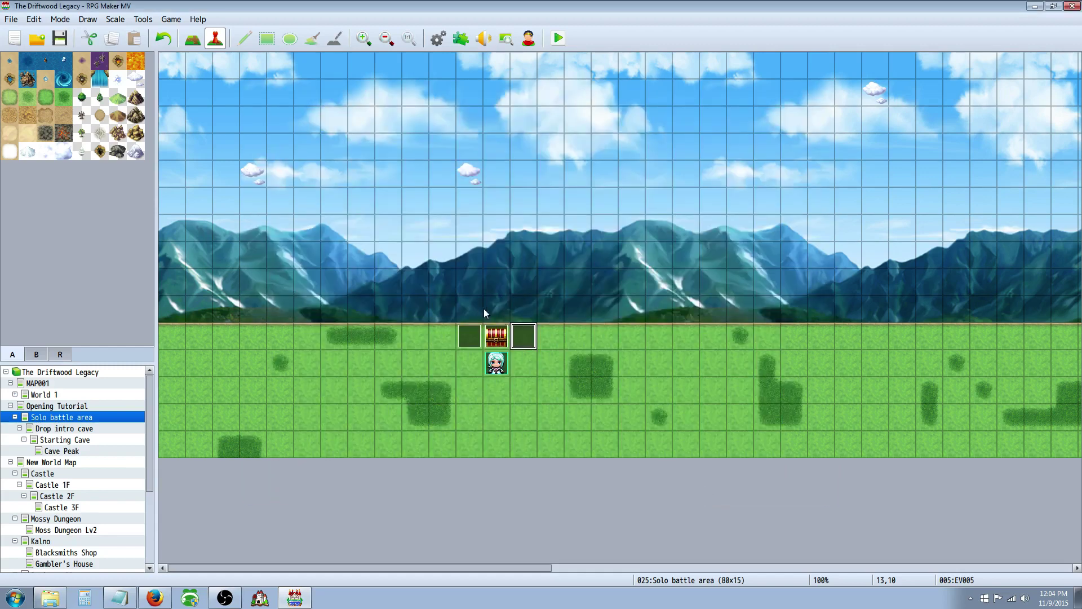
pyautogui.rightClick(525, 331)
pyautogui.click(554, 380)
pyautogui.click(65, 394)
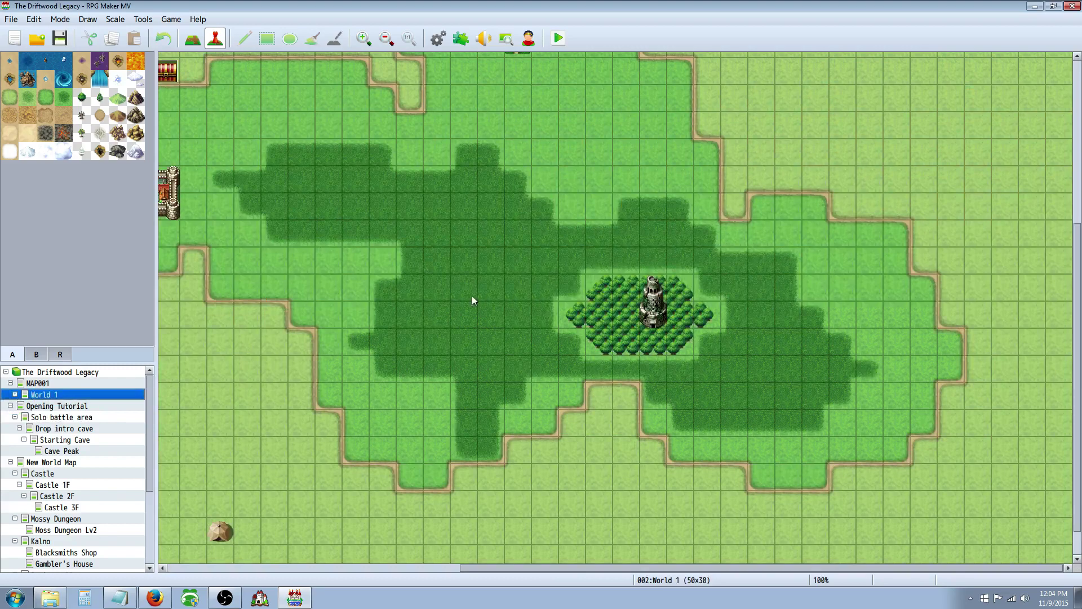
pyautogui.rightClick(386, 260)
pyautogui.click(403, 324)
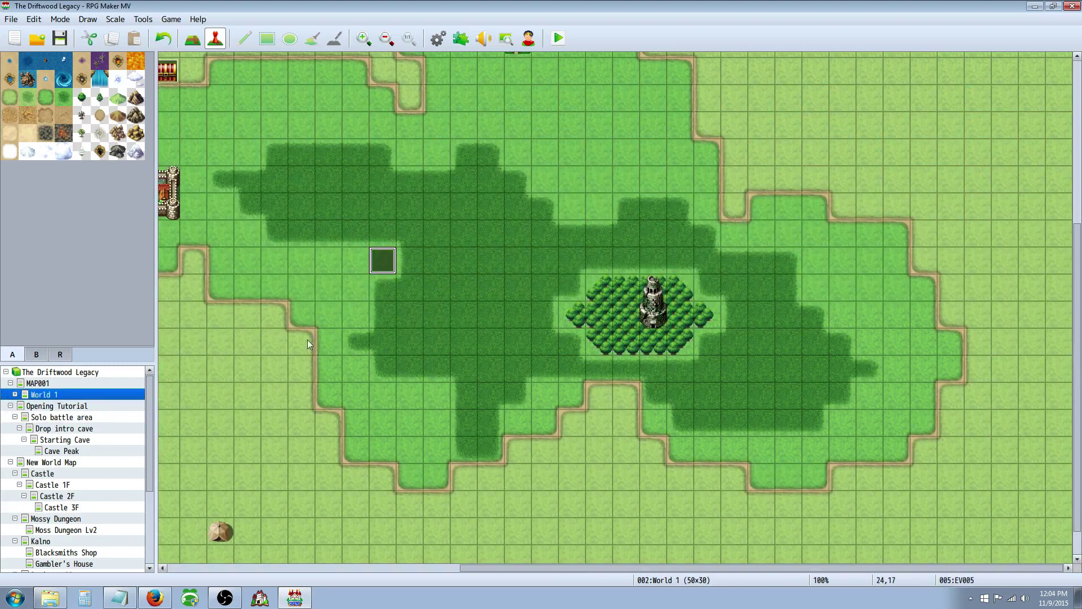
# Switch to the New World Map and browse to its top-left corner
pyautogui.click(85, 406)
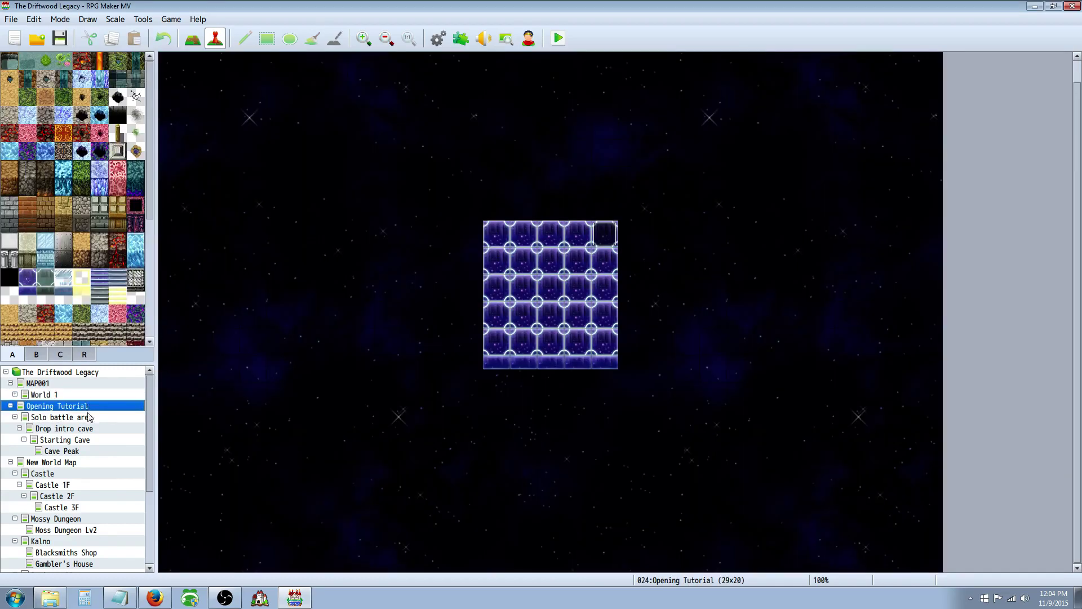
pyautogui.click(67, 463)
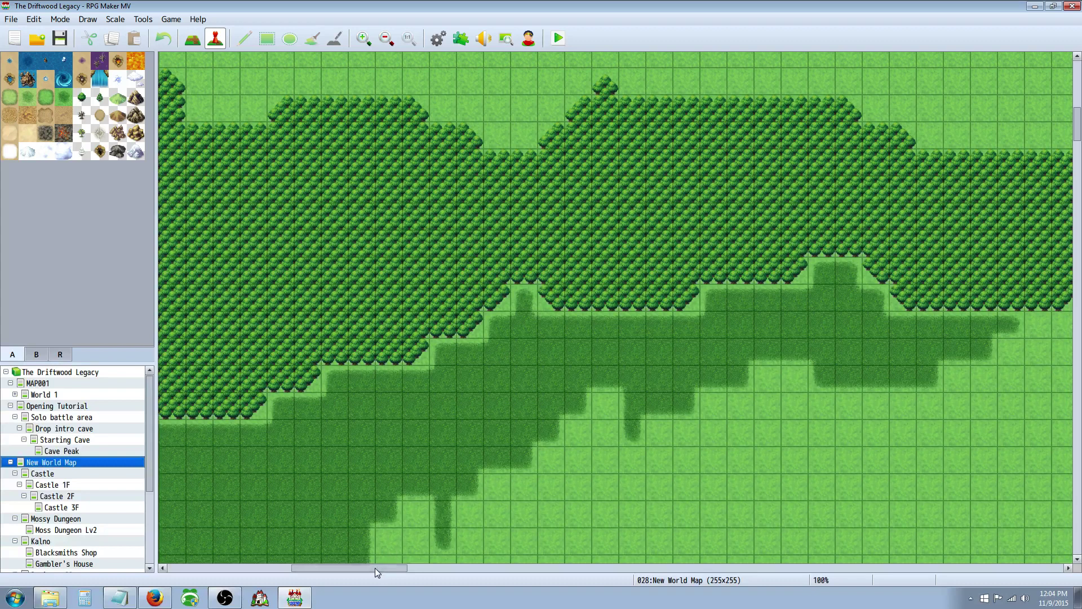
pyautogui.moveTo(376, 567); pyautogui.dragTo(253, 567)
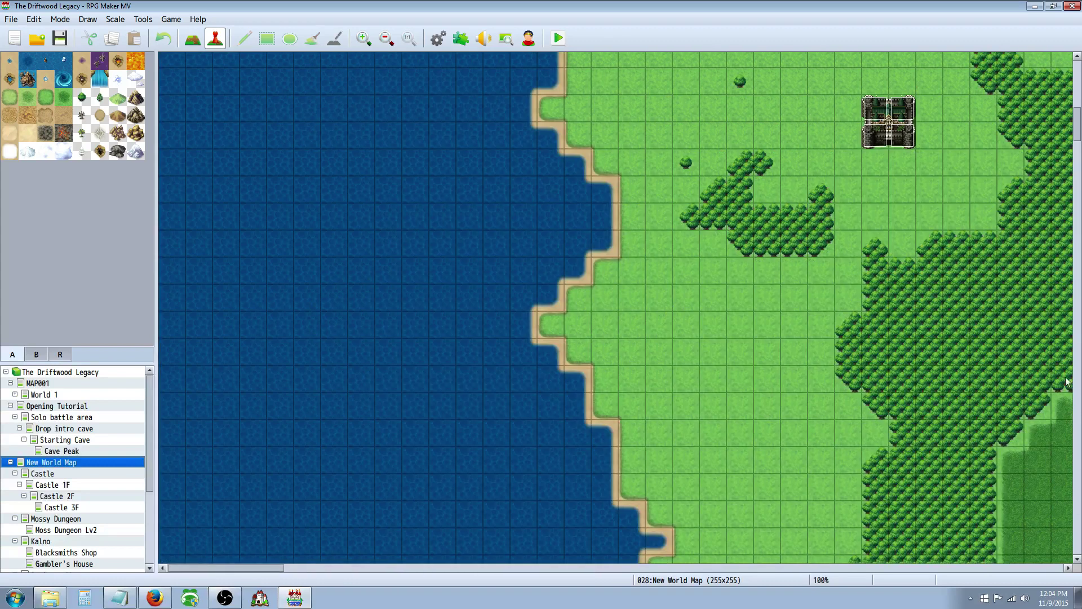
pyautogui.moveTo(1077, 132); pyautogui.dragTo(1077, 85)
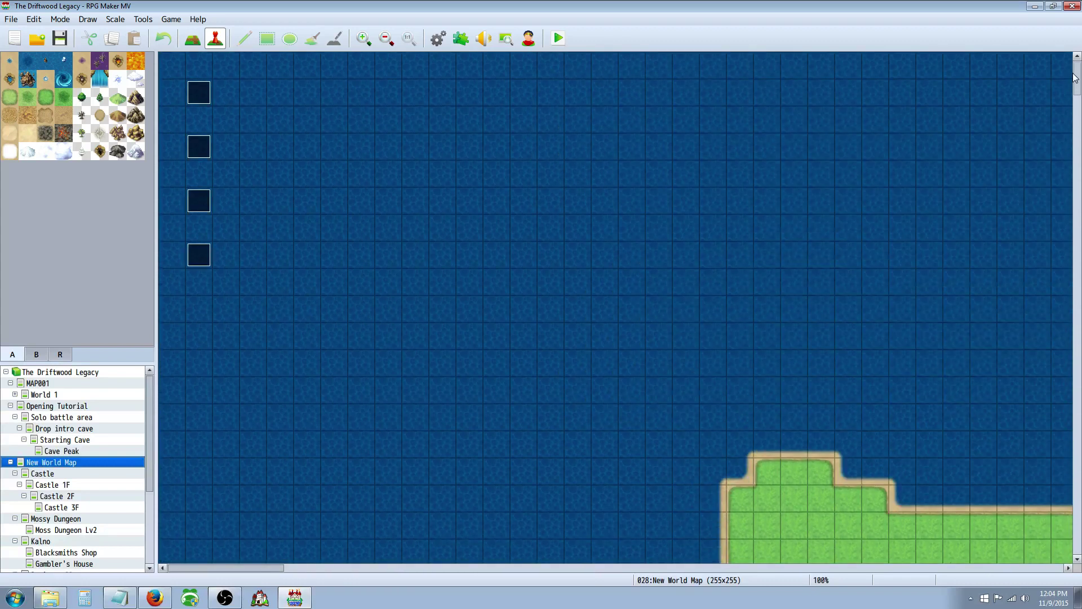
pyautogui.rightClick(254, 92)
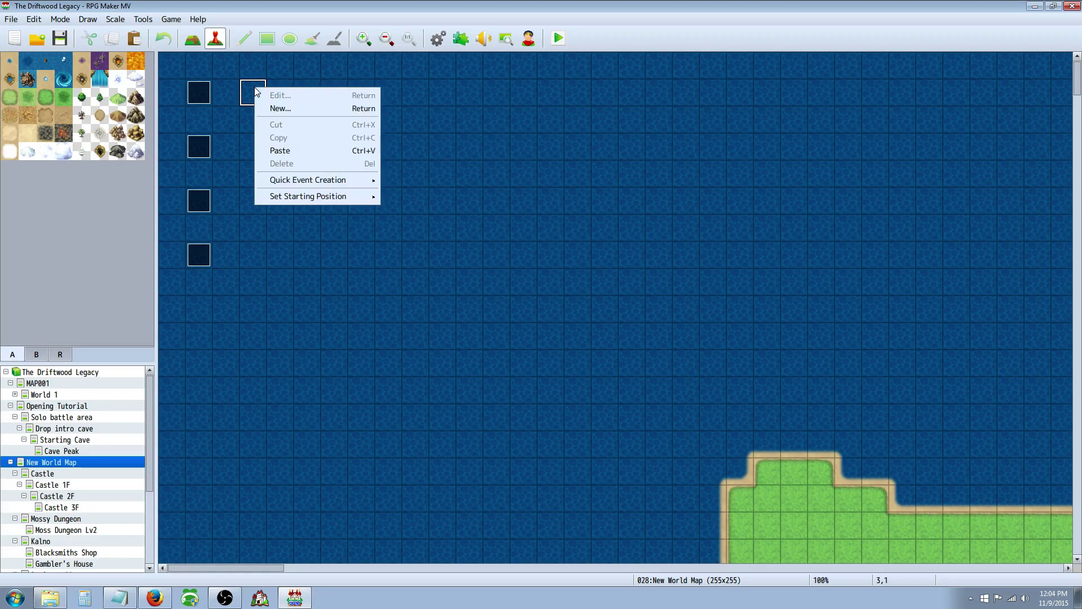
pyautogui.click(388, 39)
pyautogui.click(387, 39)
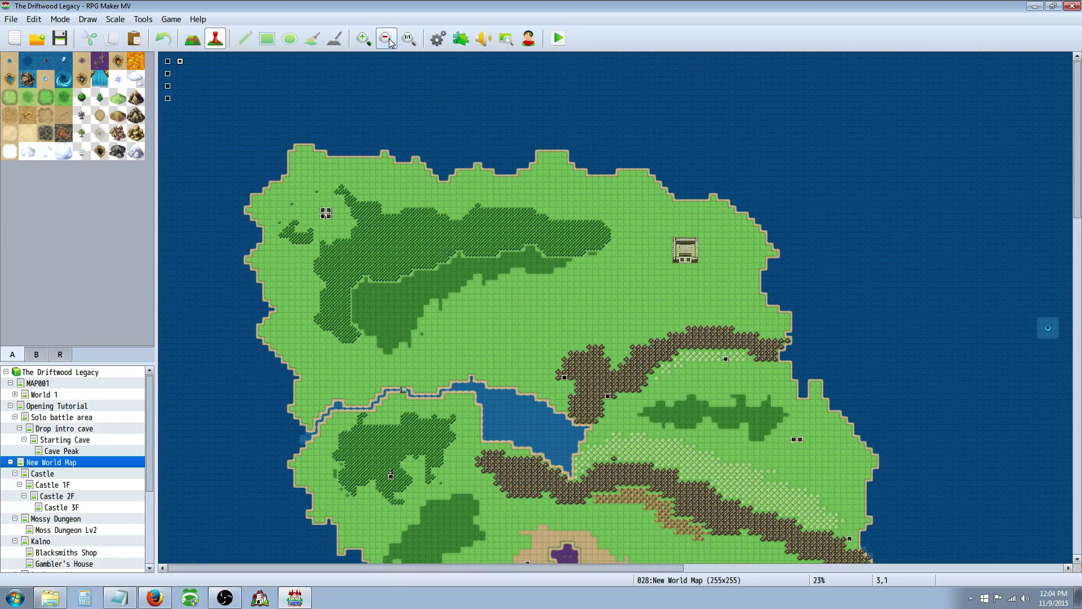
pyautogui.click(389, 40)
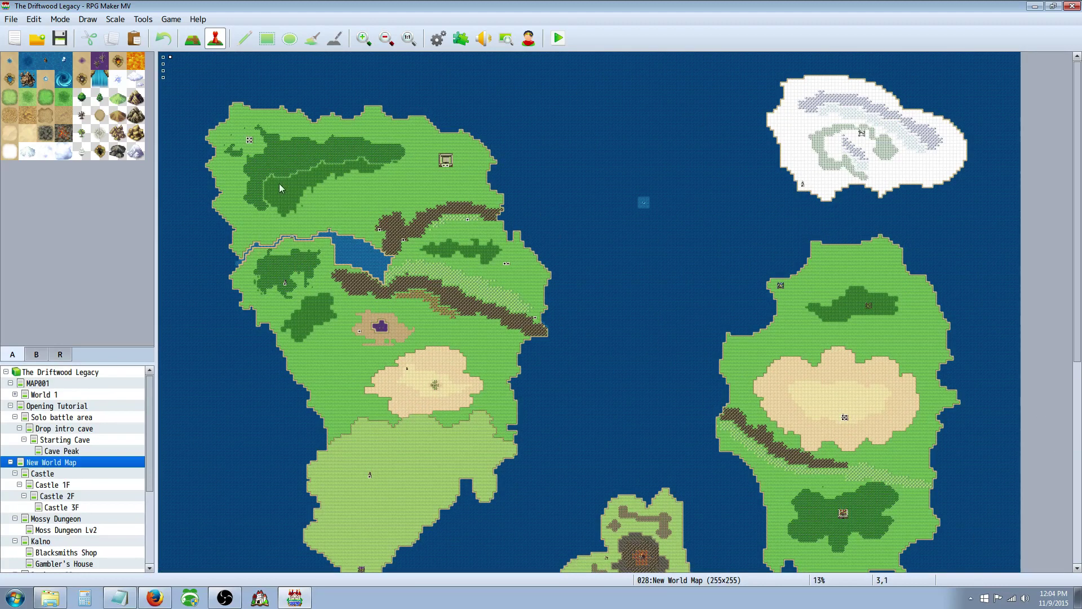
pyautogui.click(409, 38)
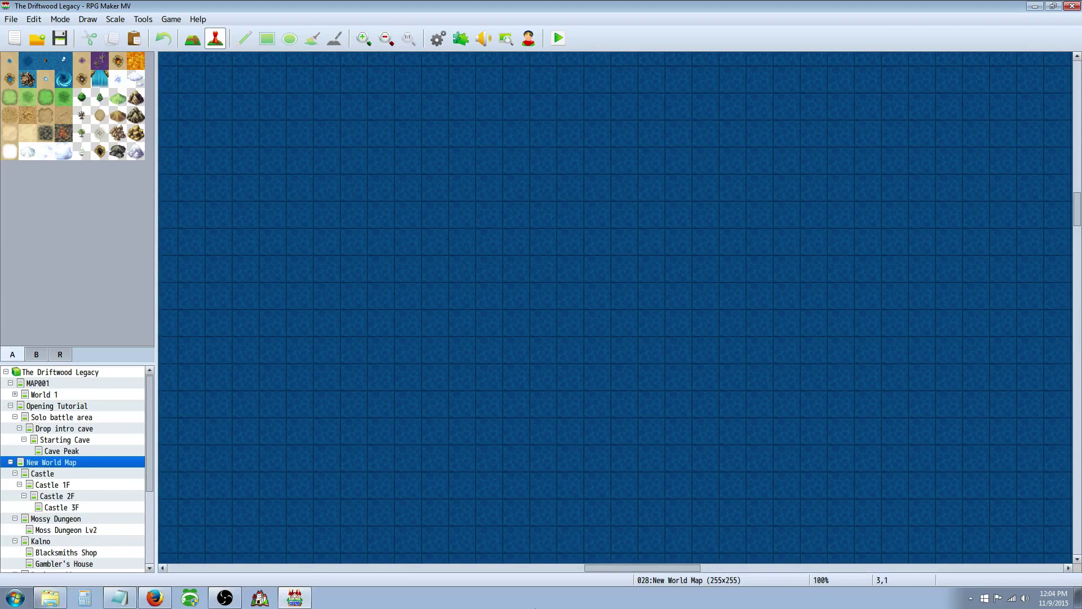
pyautogui.moveTo(624, 564); pyautogui.dragTo(208, 567)
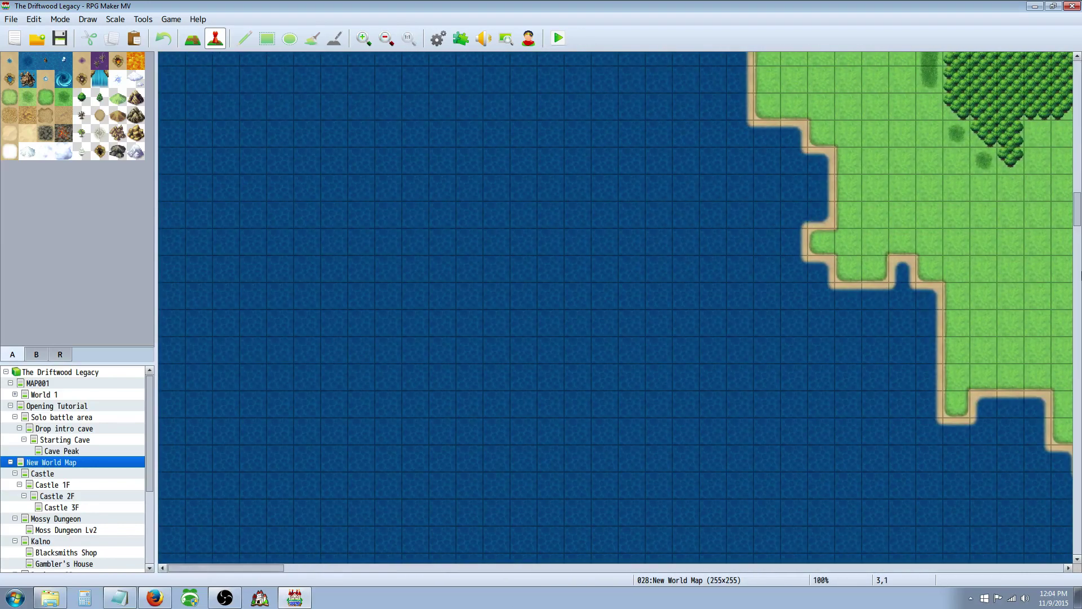
pyautogui.moveTo(1077, 213); pyautogui.dragTo(847, 42)
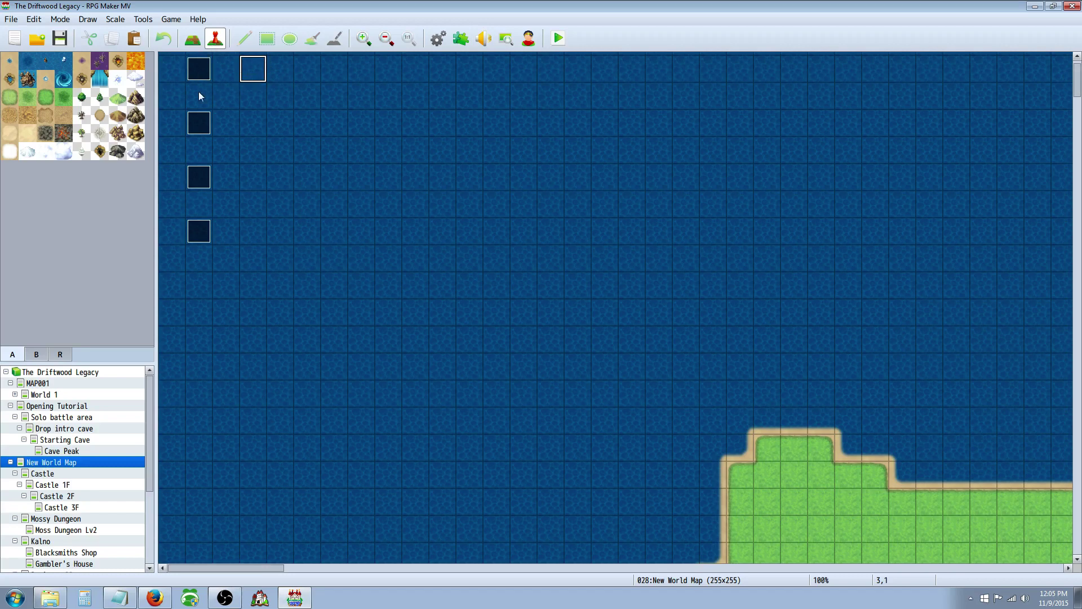
# Paste the event as EV025 below the corner events, verify its tint commands, and save the project
pyautogui.rightClick(194, 287)
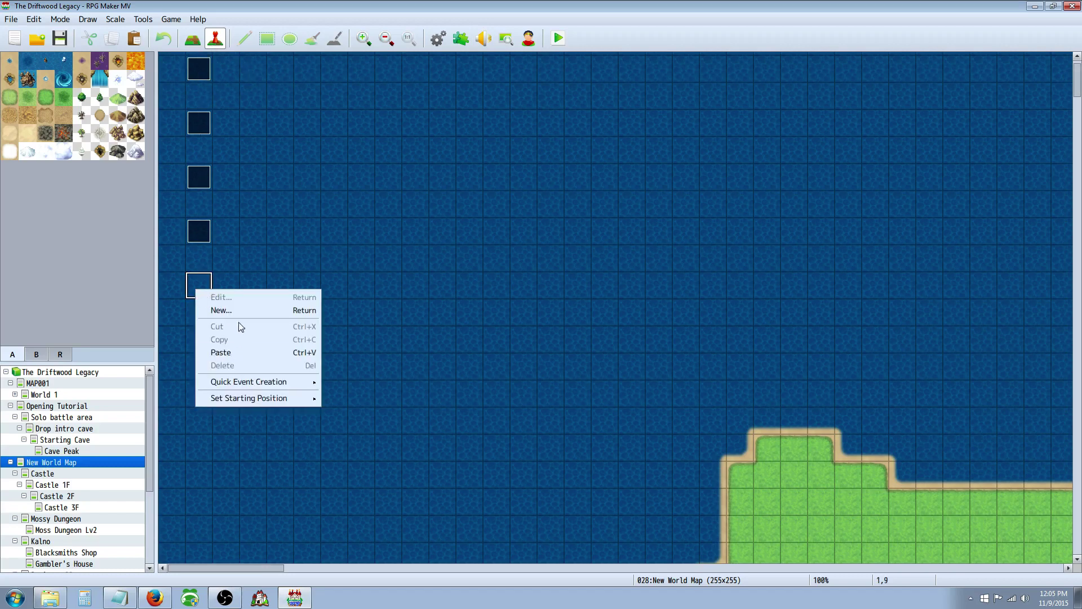
pyautogui.click(231, 352)
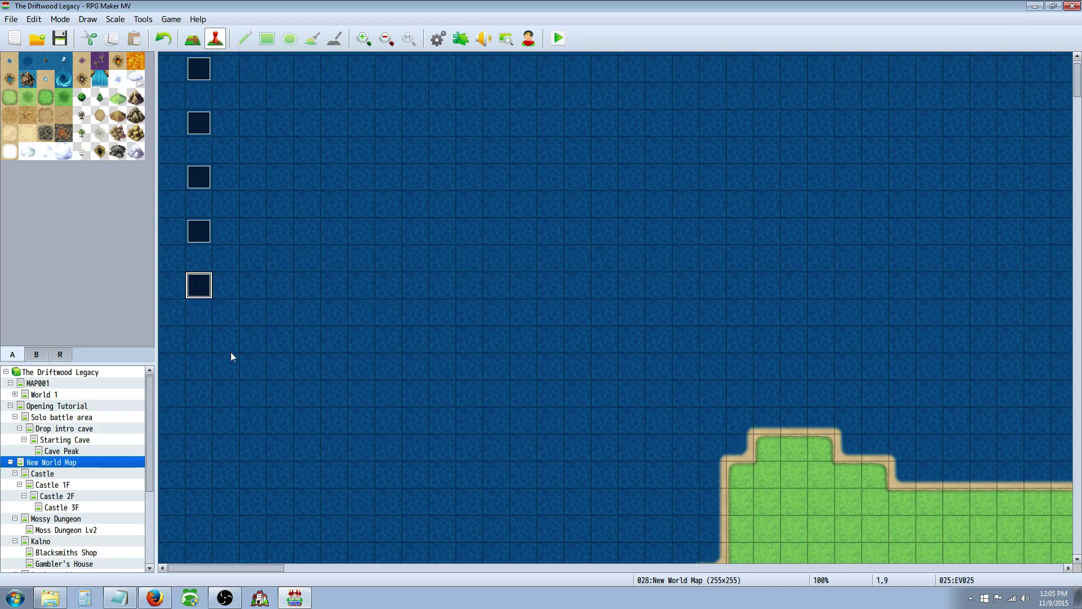
pyautogui.doubleClick(200, 287)
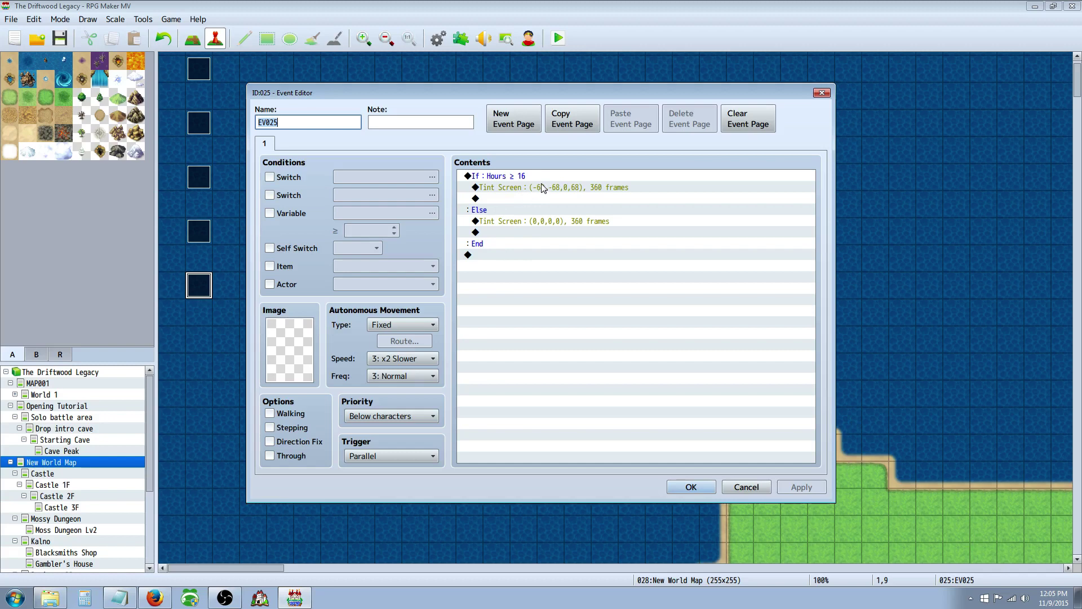
pyautogui.click(533, 222)
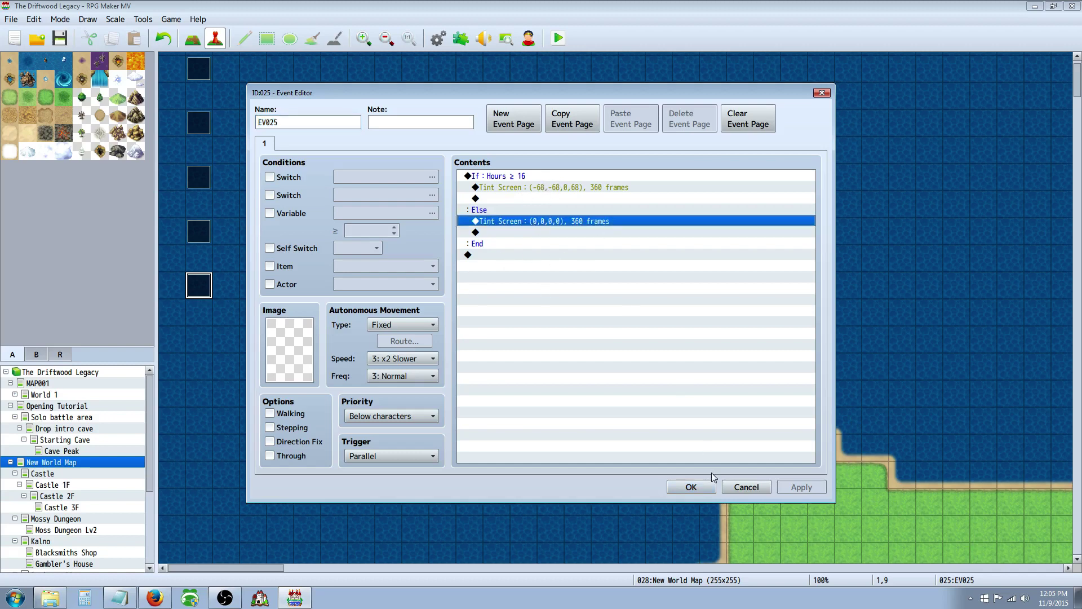
pyautogui.click(691, 487)
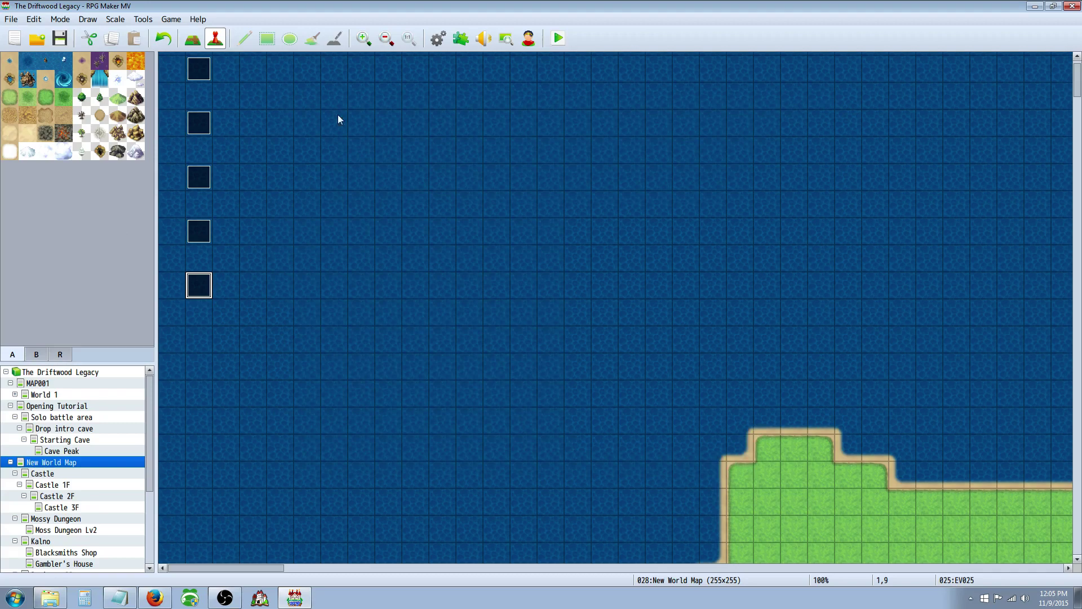
pyautogui.click(59, 38)
# Launch a playtest, start a New Game, and walk the hero around the field
pyautogui.click(558, 38)
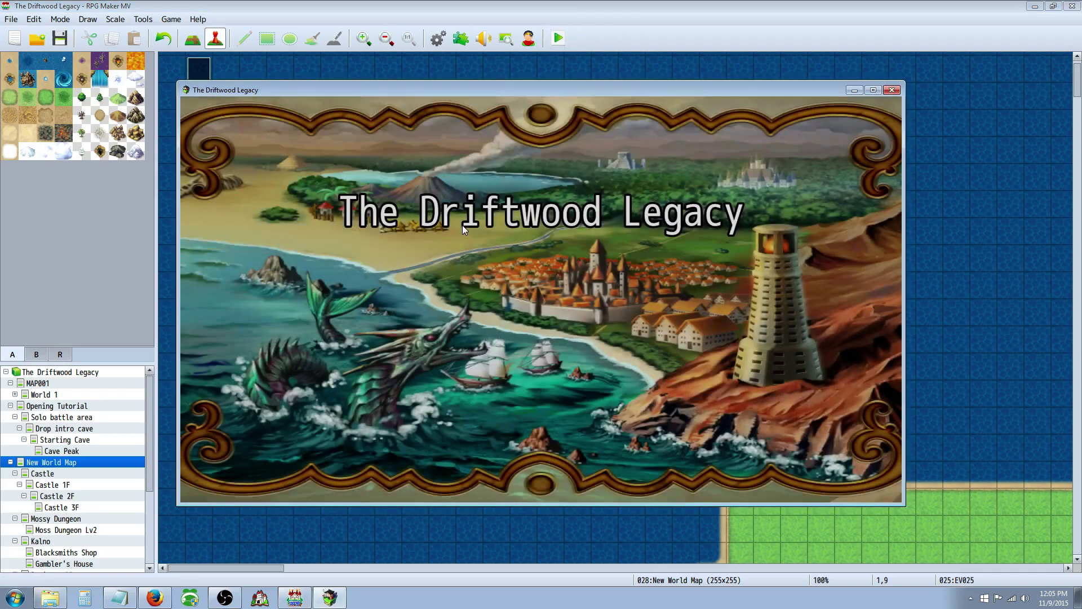
pyautogui.press('Return')
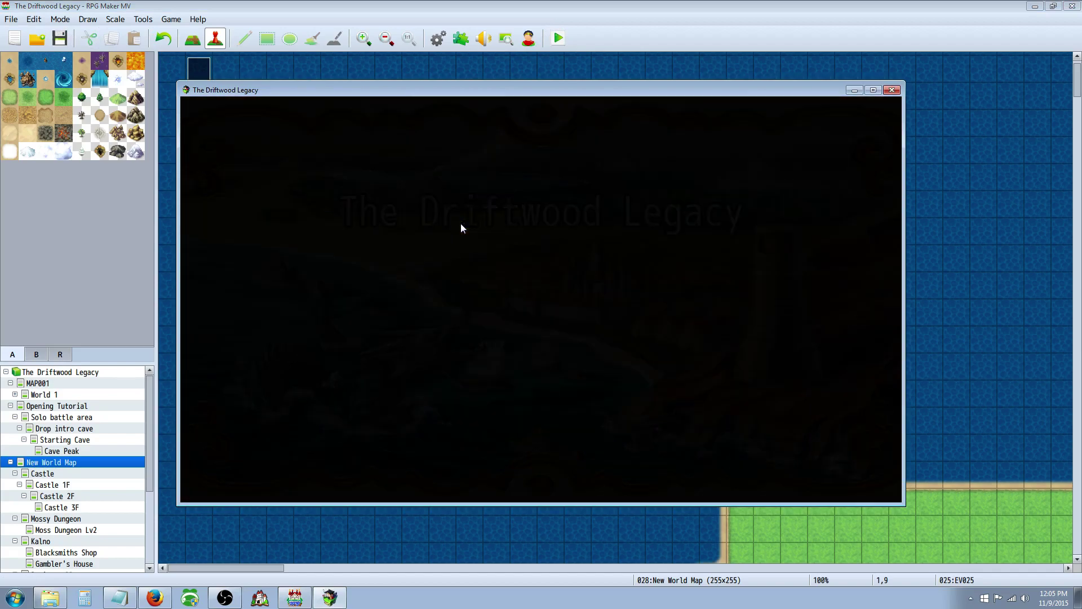
pyautogui.press('Up')
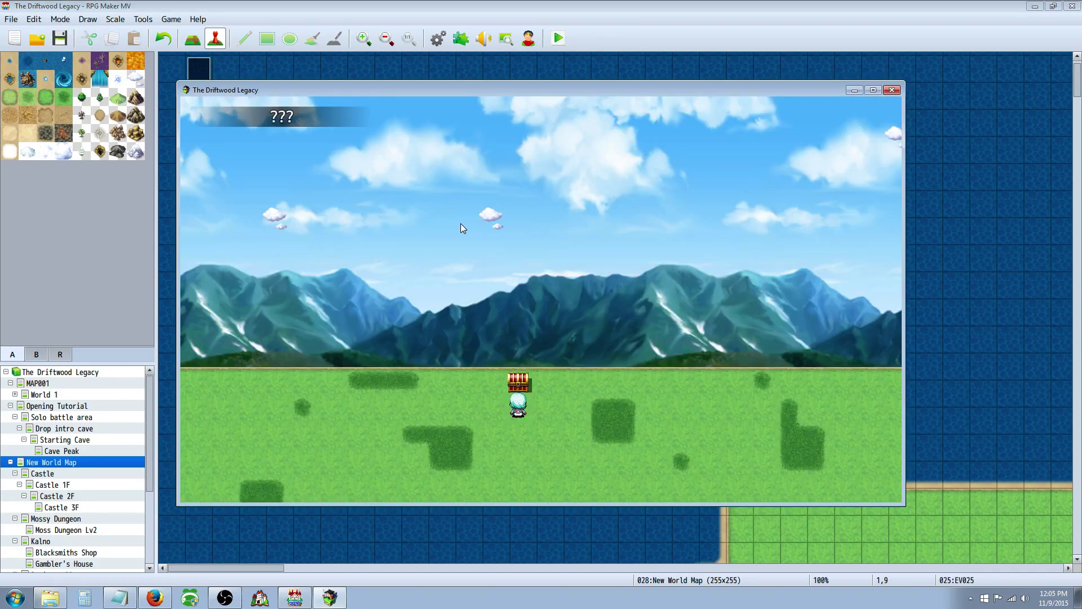
pyautogui.press('Left')
pyautogui.press('Up')
pyautogui.press('Right')
pyautogui.press('Left')
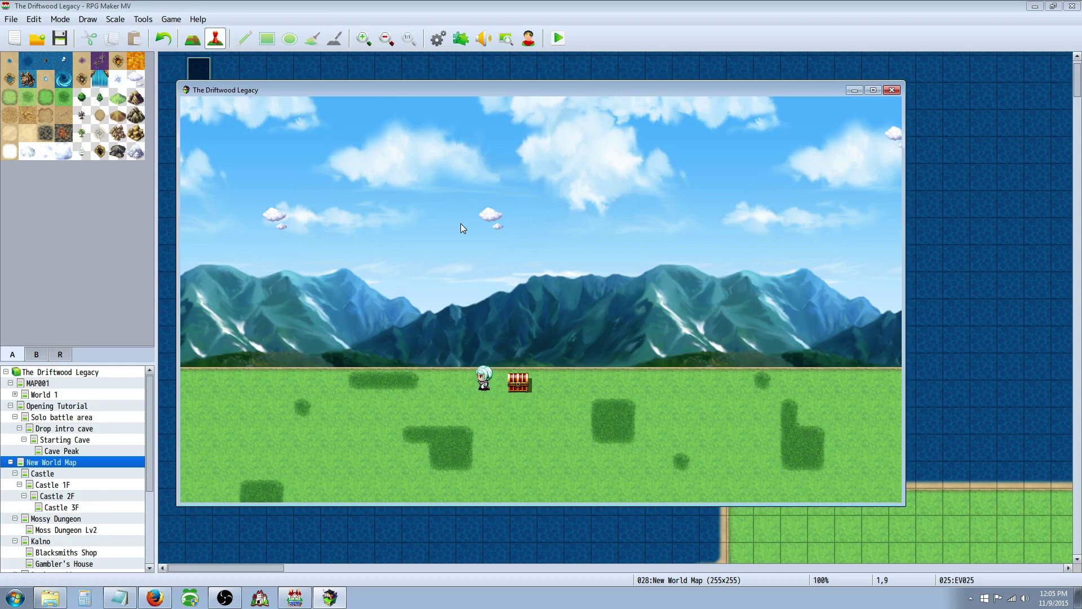
# Move the hero beside the chest, then use a skill on the Fire Slime in battle
pyautogui.press('Left')
pyautogui.press('Right')
pyautogui.press('Left')
pyautogui.press('Up')
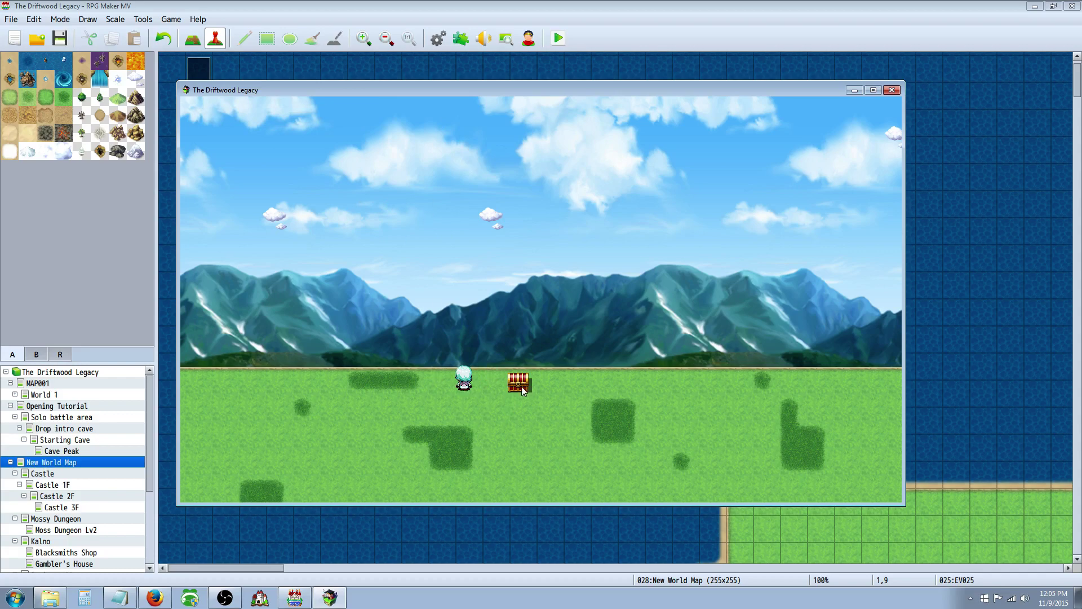
pyautogui.press('Right')
pyautogui.press('Left')
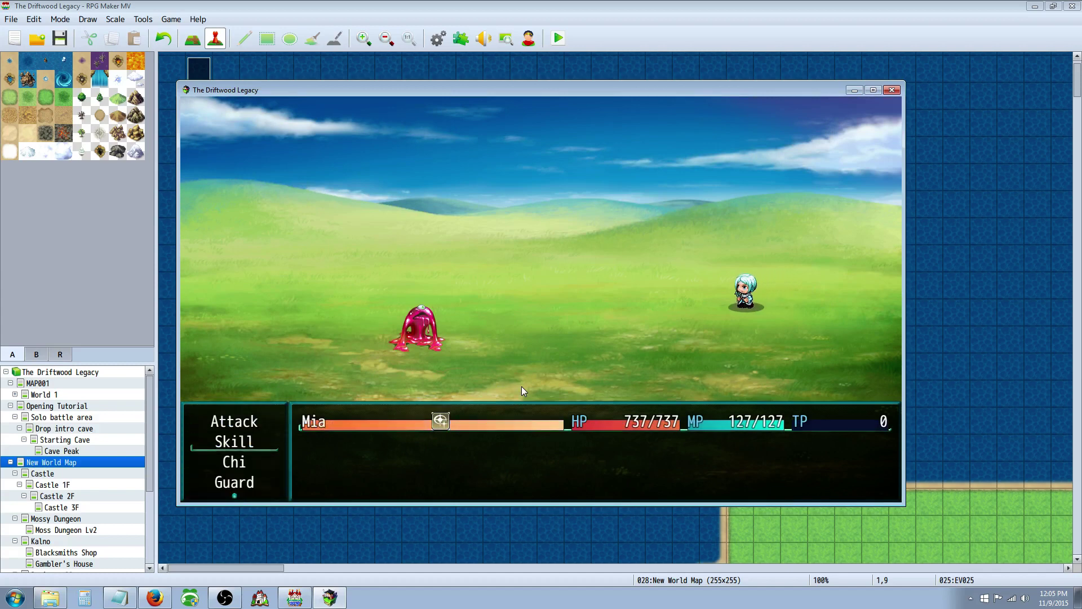
pyautogui.press('Return')
pyautogui.press('Return')
pyautogui.press('Return')
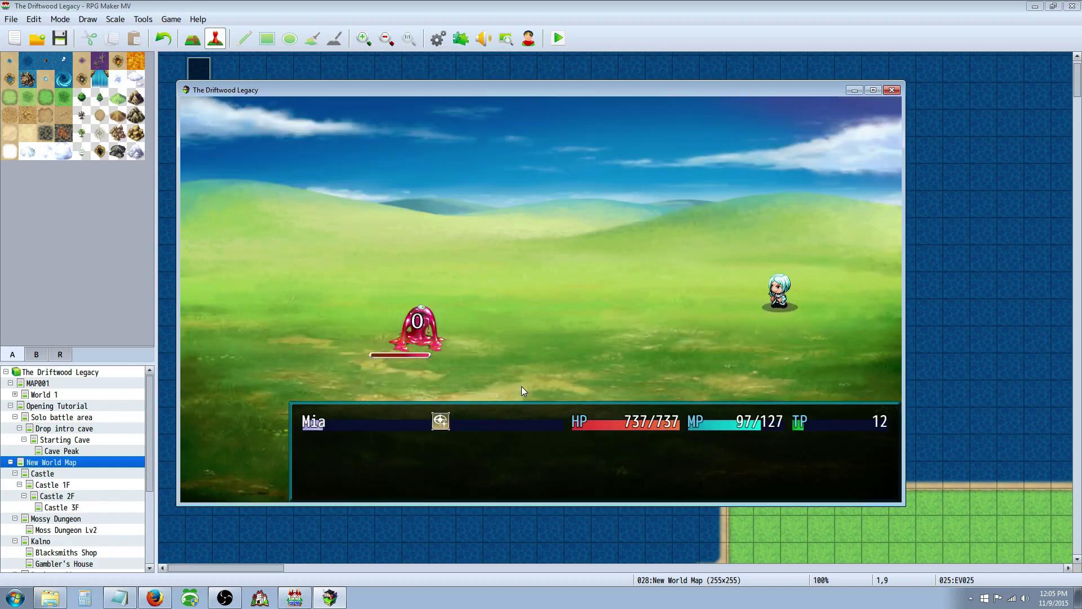
# Close the old playtest and start a fresh one with New Game
pyautogui.click(891, 90)
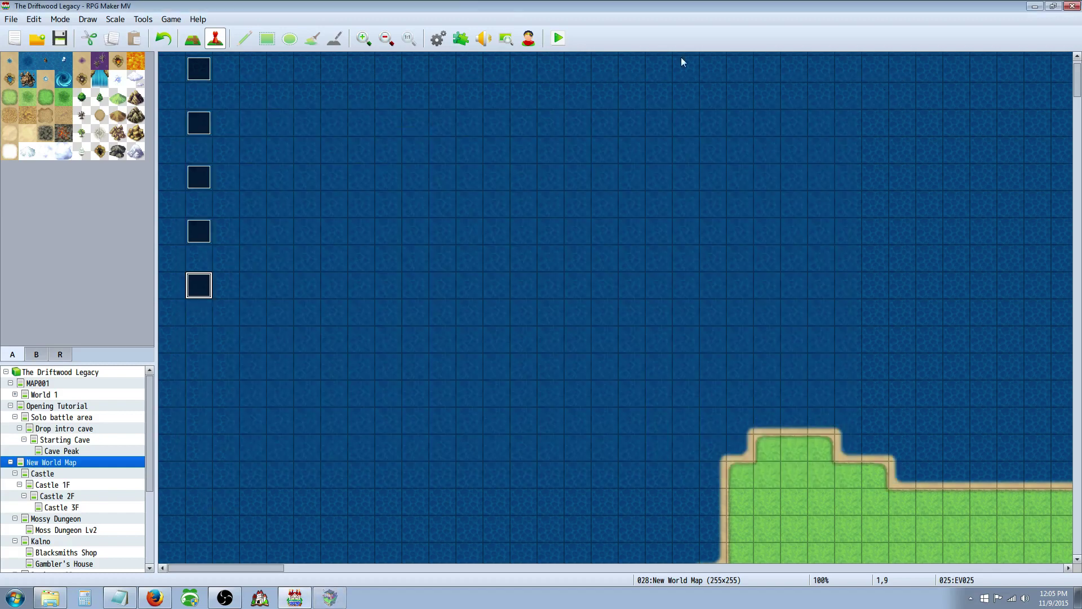
pyautogui.click(558, 38)
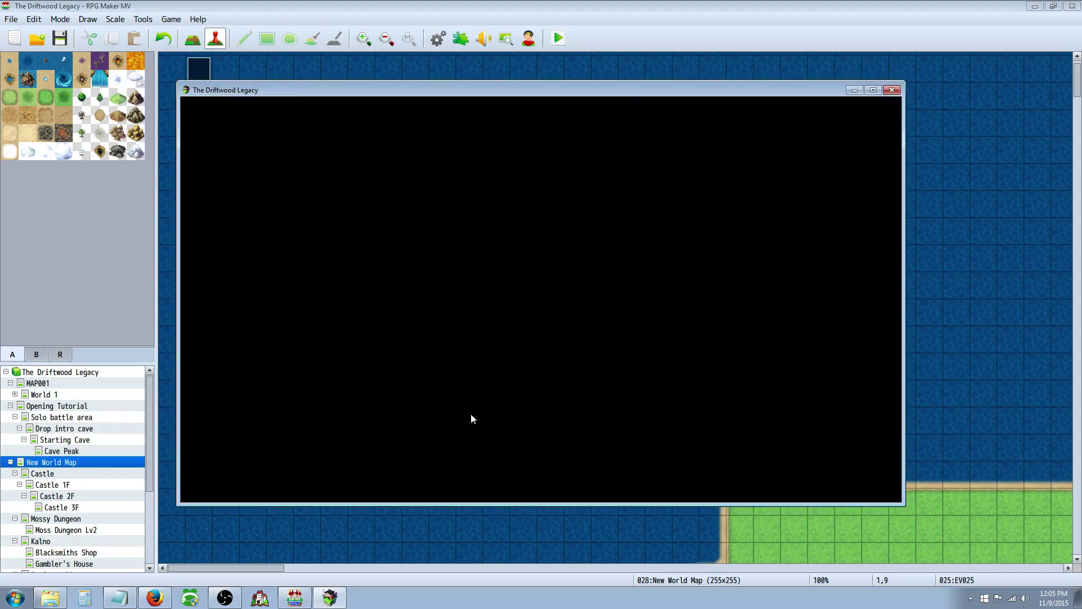
pyautogui.press('Return')
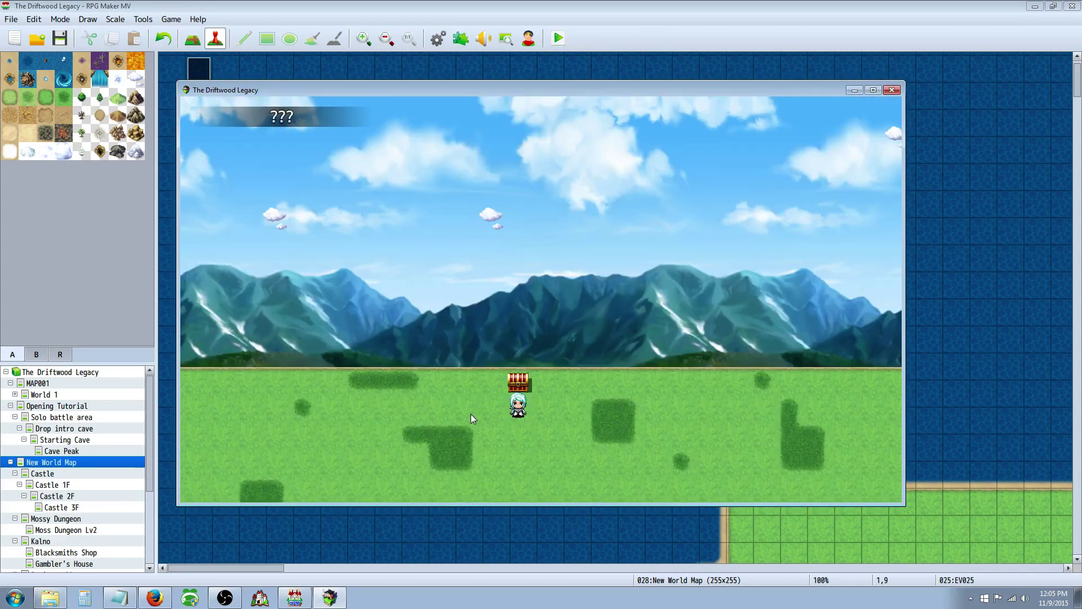
# Take the clock from the chest and open the party's Items menu
pyautogui.press('Up')
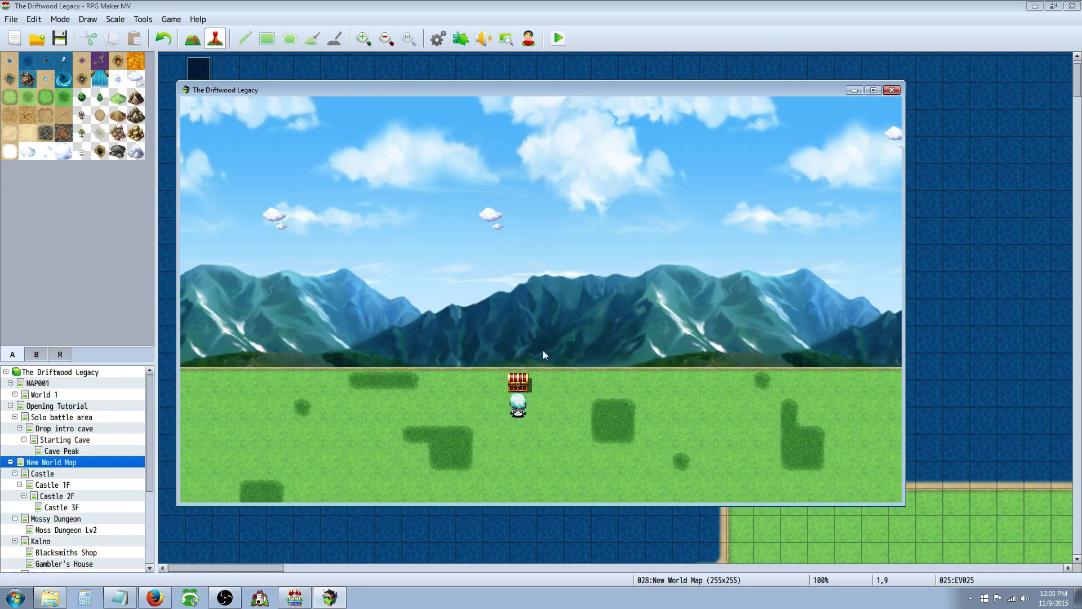
pyautogui.press('Return')
pyautogui.press('Return')
pyautogui.press('Escape')
pyautogui.press('Return')
# Use the SumRndmClock from Key Items, reading 1D:8H:8M
pyautogui.press('Down')
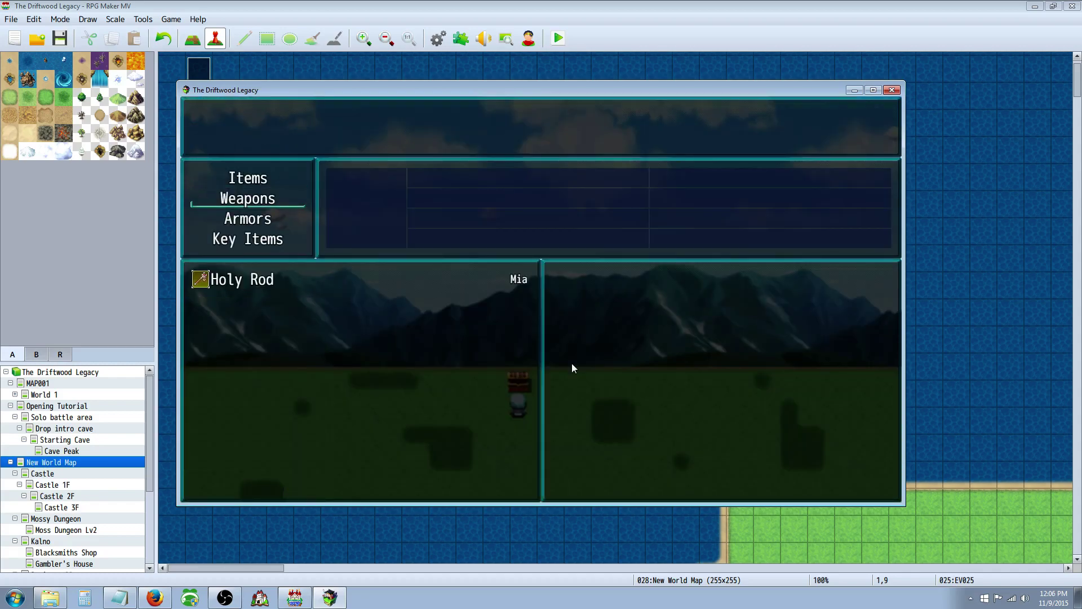
pyautogui.press('Down')
pyautogui.press('Down')
pyautogui.press('Return')
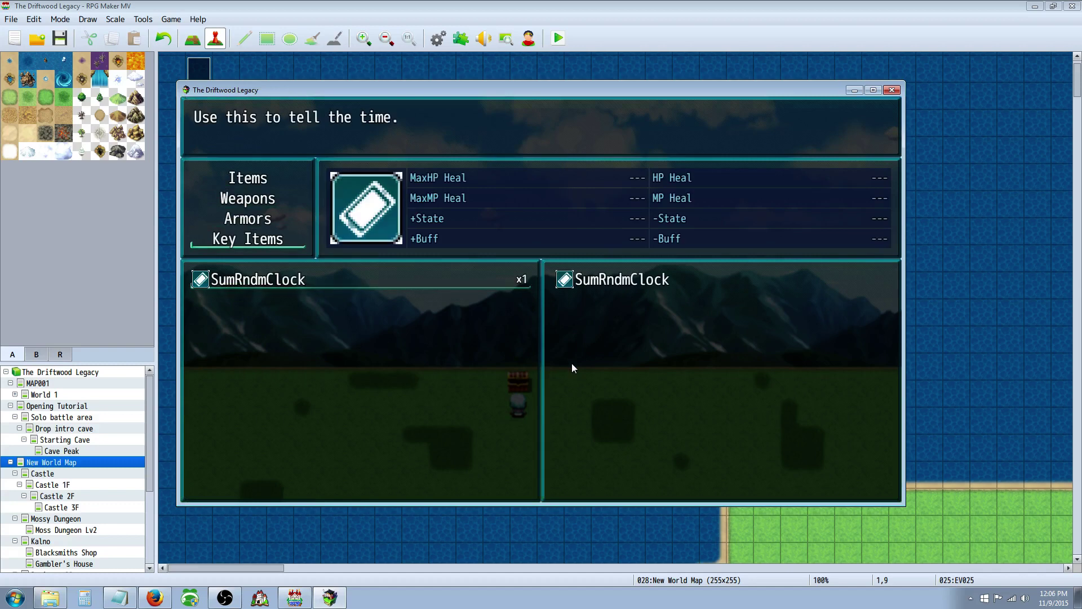
pyautogui.press('Return')
pyautogui.press('Return')
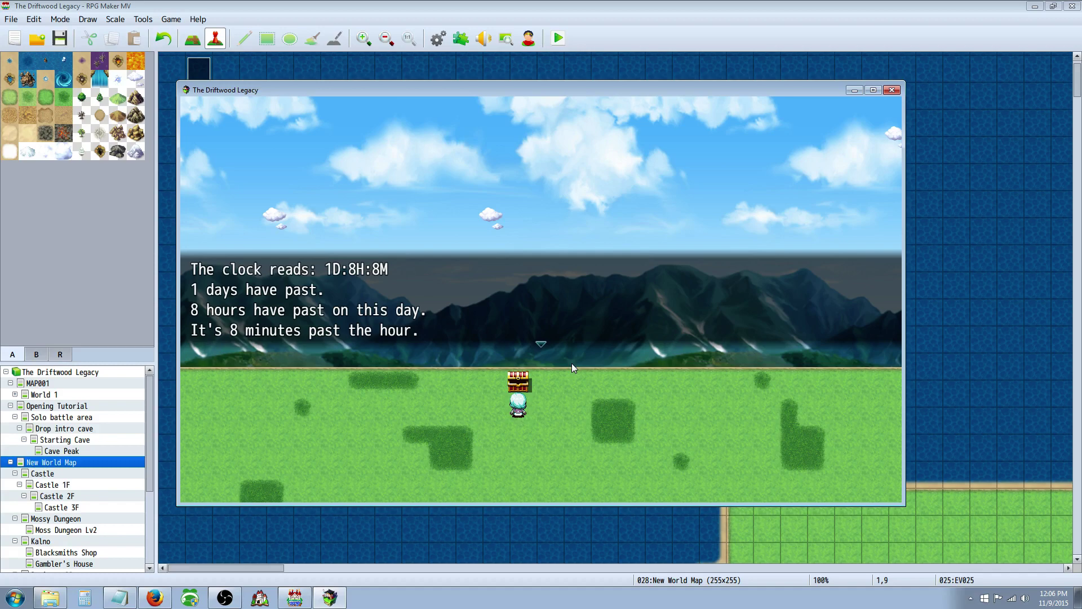
pyautogui.press('Return')
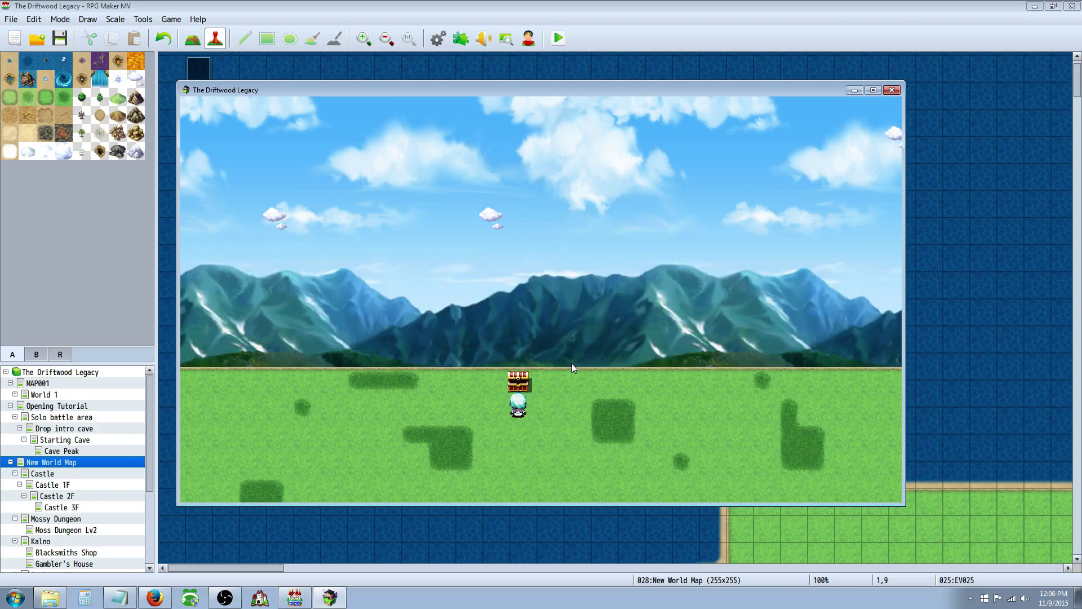
# Use the clock again to read 1D:8H:29M, then move toward Debug in the menu
pyautogui.press('Escape')
pyautogui.press('Return')
pyautogui.press('Down')
pyautogui.press('Down')
pyautogui.press('Down')
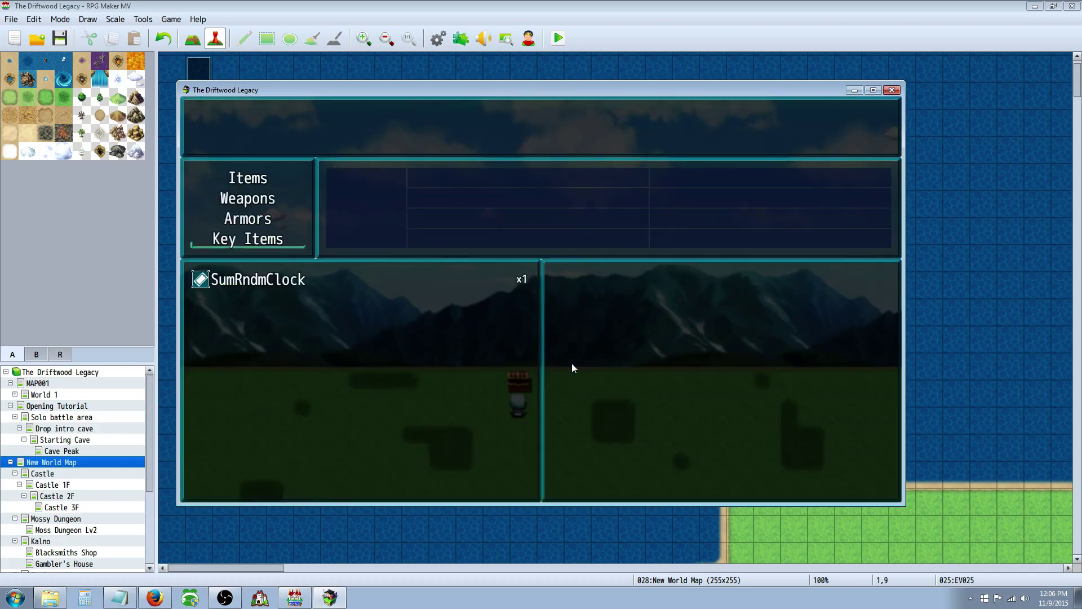
pyautogui.press('Return')
pyautogui.press('Return')
pyautogui.press('Return')
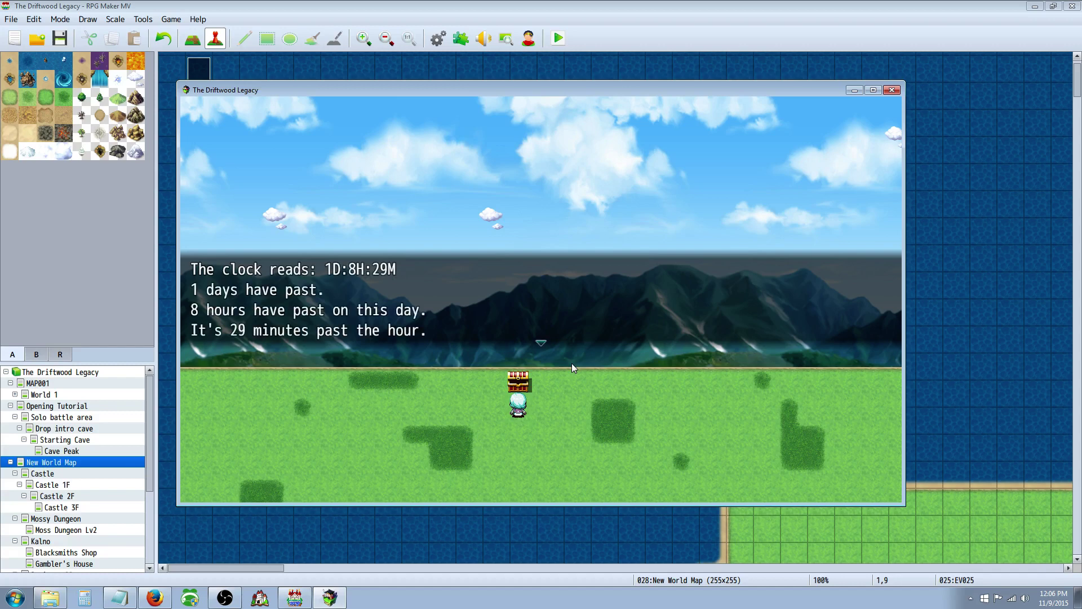
pyautogui.press('Return')
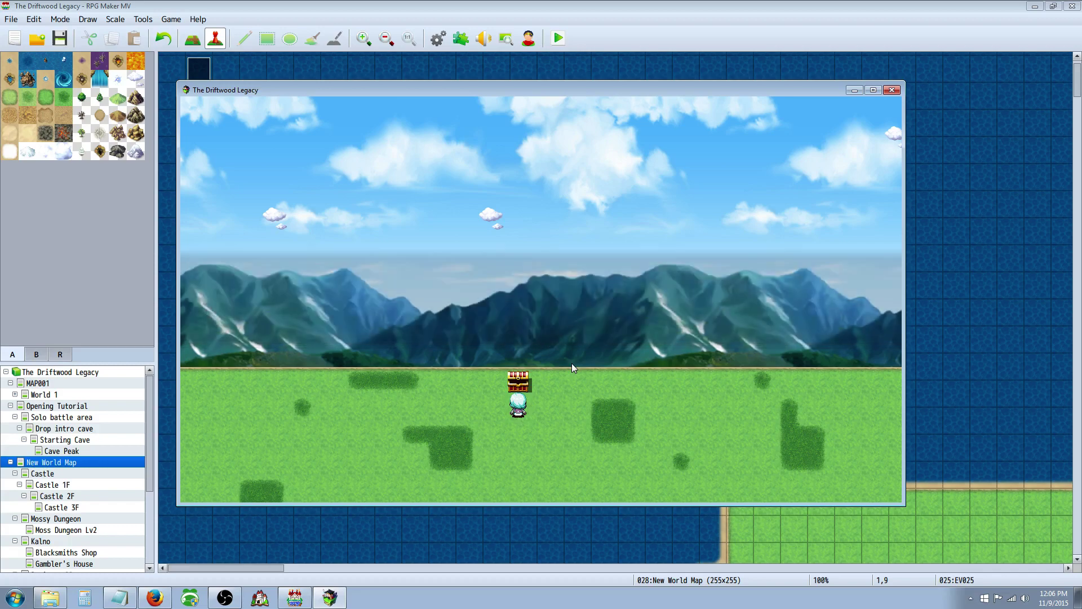
pyautogui.press('Escape')
pyautogui.press('Up')
pyautogui.press('Up')
# In Debug, raise variable 0024:Hours from the 0021-0030 list and return to the map
pyautogui.press('Return')
pyautogui.press('Down')
pyautogui.press('Down')
pyautogui.press('Down')
pyautogui.press('Down')
pyautogui.press('Down')
pyautogui.press('Down')
pyautogui.press('Down')
pyautogui.press('Down')
pyautogui.press('Down')
pyautogui.press('Down')
pyautogui.press('Down')
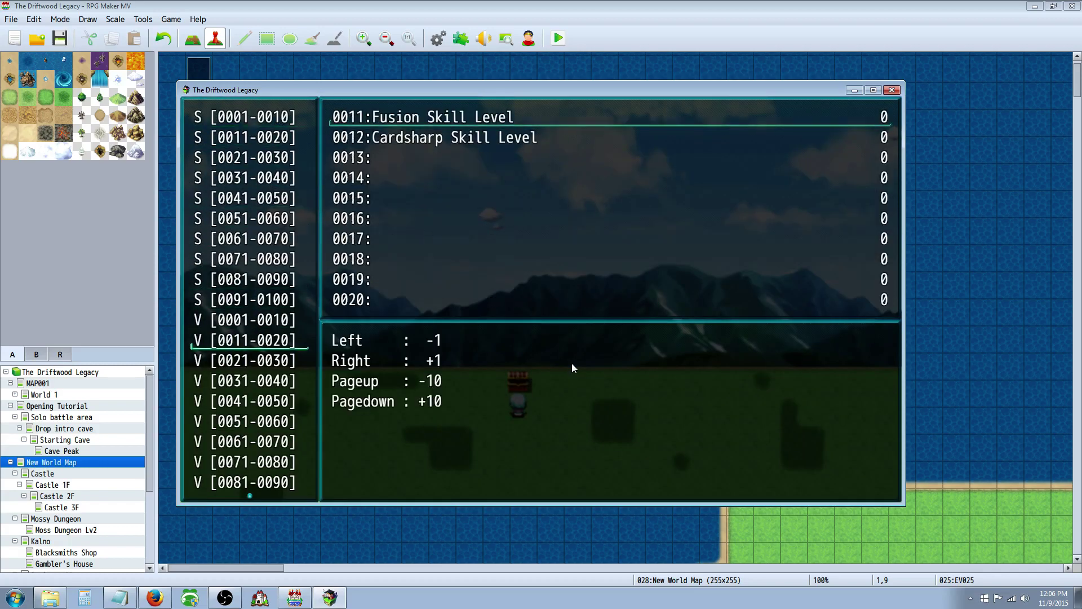
pyautogui.press('Down')
pyautogui.press('Return')
pyautogui.press('Down')
pyautogui.press('Down')
pyautogui.press('Down')
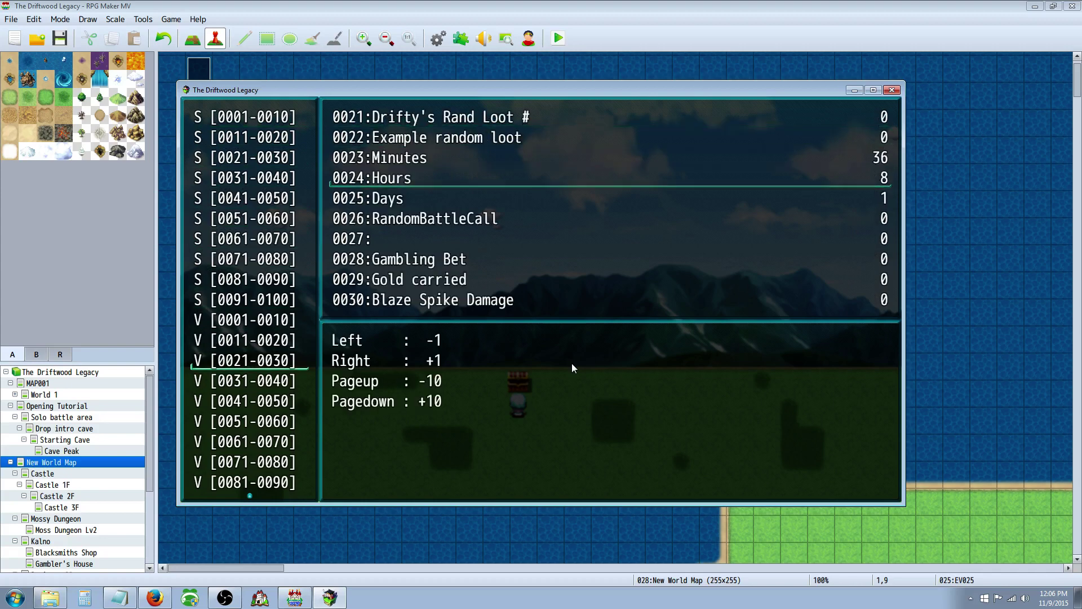
pyautogui.press('Up')
pyautogui.press('Up')
pyautogui.press('Down')
pyautogui.press('Down')
pyautogui.press('Right')
pyautogui.press('Right')
pyautogui.press('Right')
pyautogui.press('Right')
pyautogui.press('Right')
pyautogui.press('Right')
pyautogui.press('Right')
pyautogui.press('Escape')
pyautogui.press('Escape')
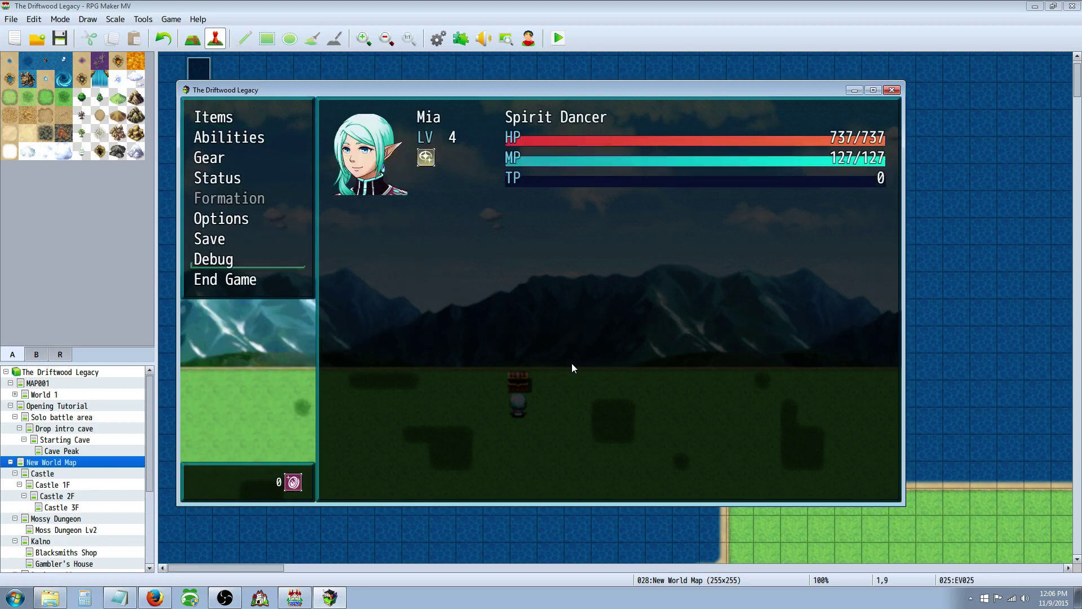
pyautogui.press('Escape')
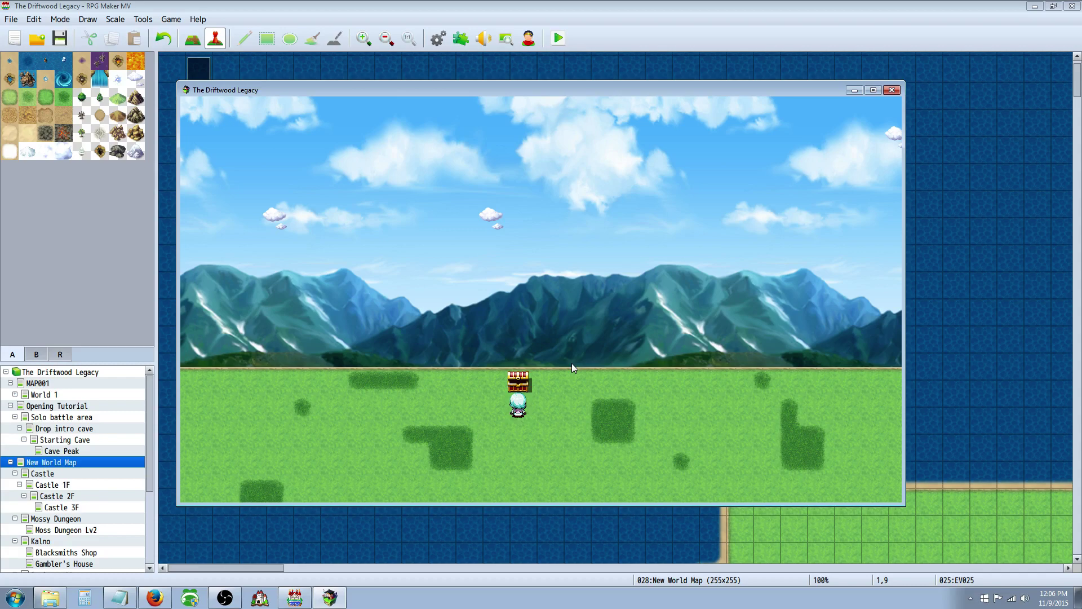
# Use the clock to read 1D:15H:50M, step down a tile until the night tint appears, and reopen the menu
pyautogui.press('Escape')
pyautogui.press('Return')
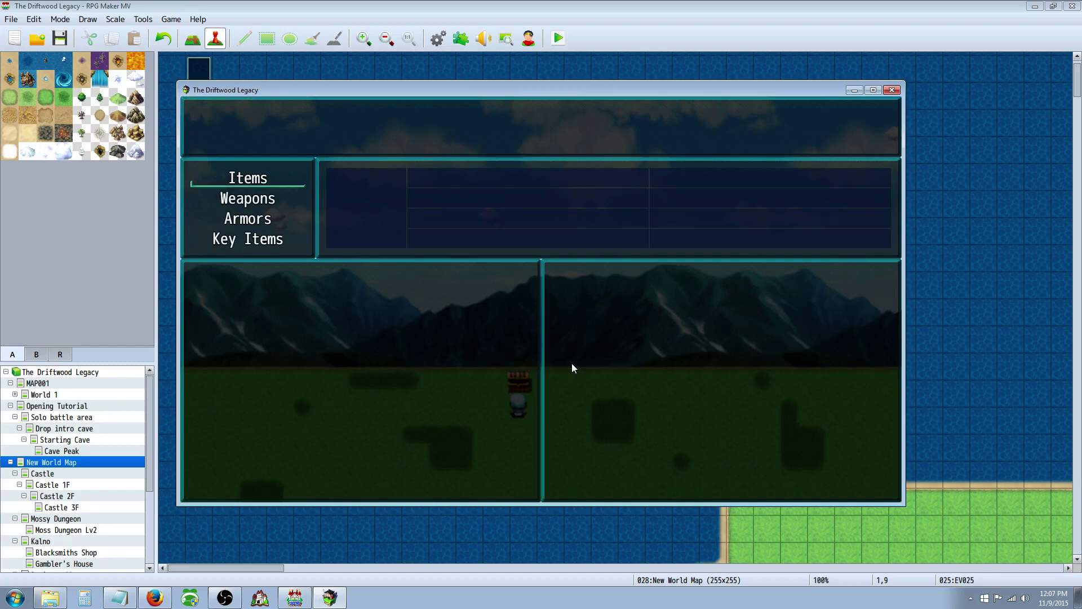
pyautogui.press('Down')
pyautogui.press('Down')
pyautogui.press('Down')
pyautogui.press('Return')
pyautogui.press('Return')
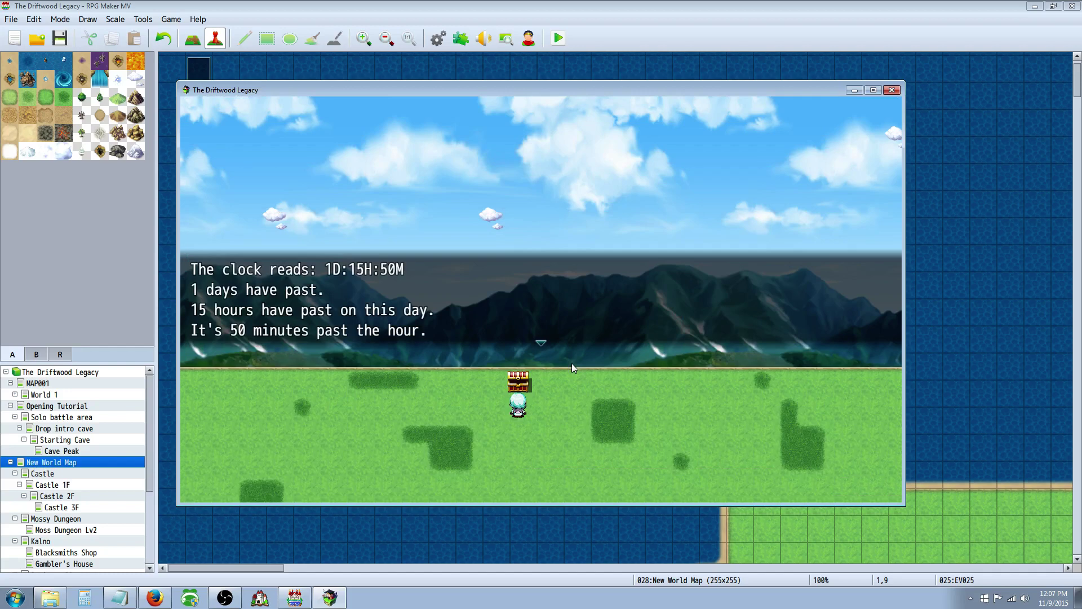
pyautogui.press('Return')
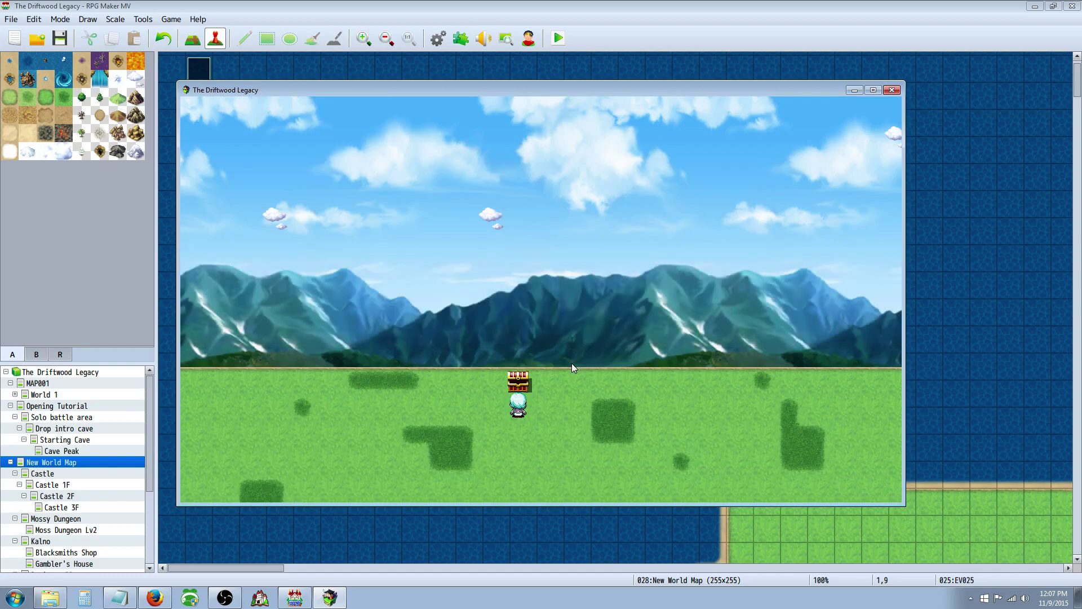
pyautogui.press('Down')
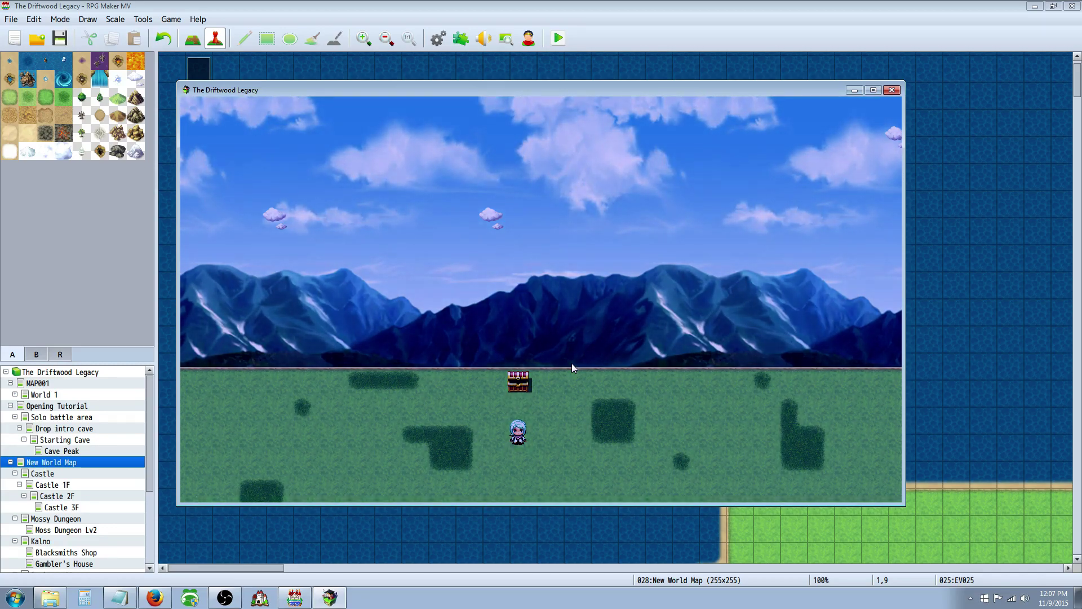
pyautogui.press('Escape')
# In Debug, lower 0024:Hours to 11 and return to the map as the tint fades to daytime
pyautogui.press('Up')
pyautogui.press('Up')
pyautogui.press('Return')
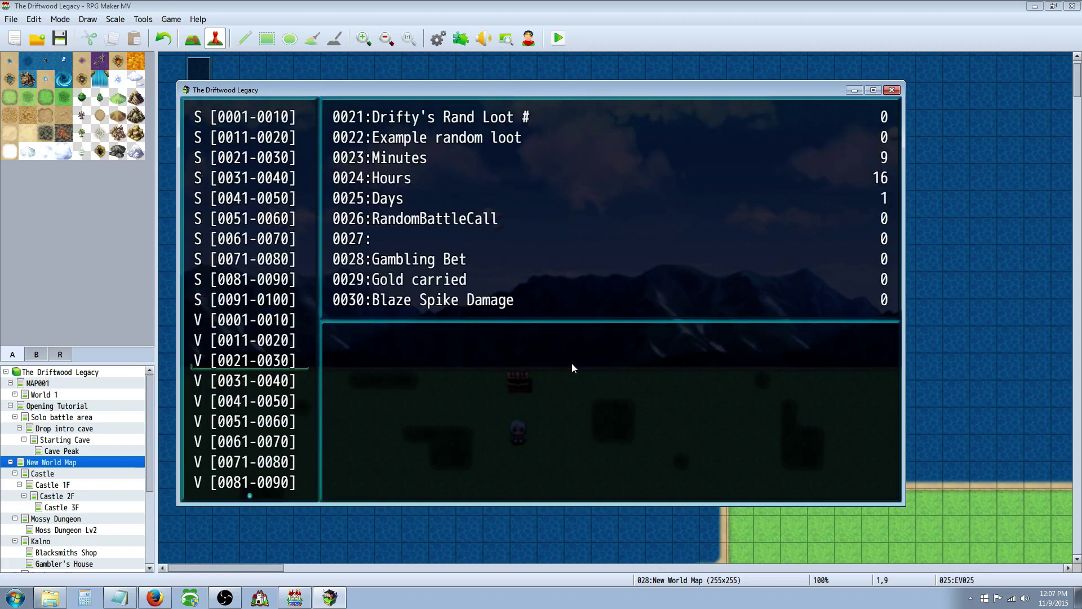
pyautogui.press('Return')
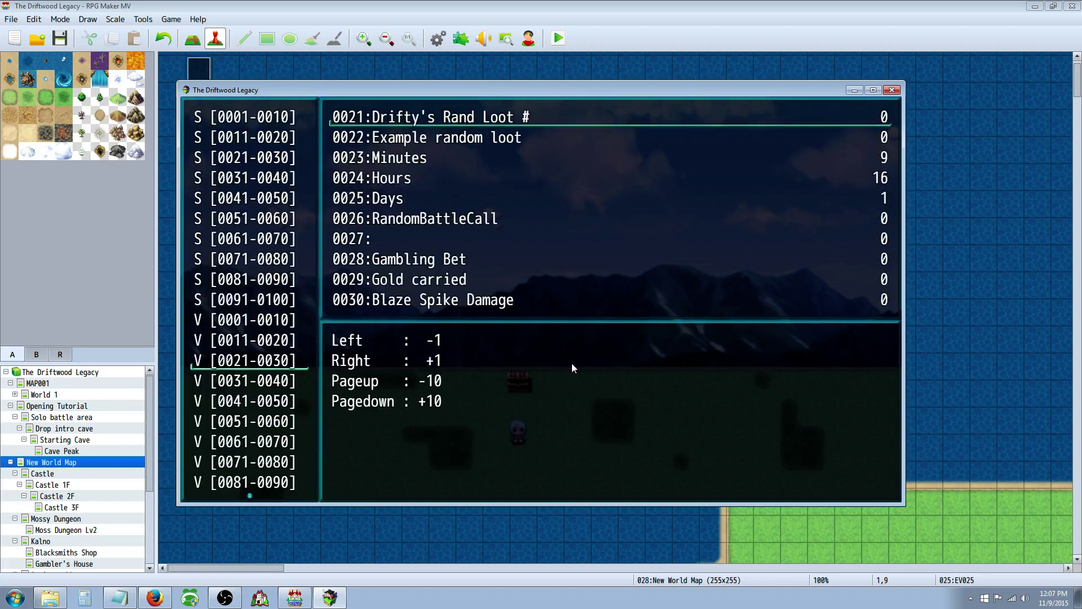
pyautogui.press('Right')
pyautogui.press('Down')
pyautogui.press('Down')
pyautogui.press('Down')
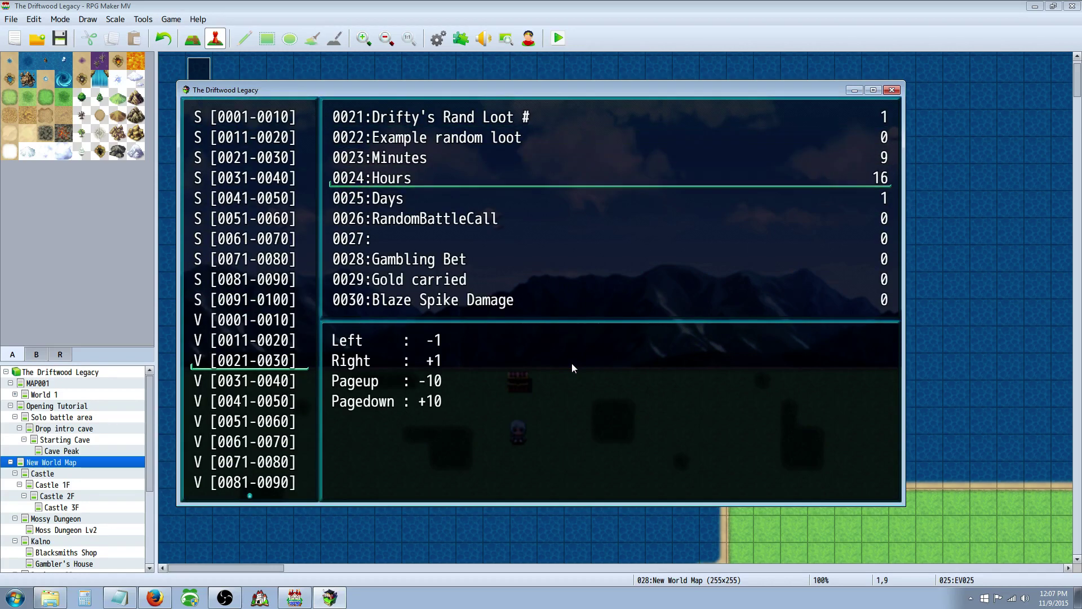
pyautogui.press('Down')
pyautogui.press('Up')
pyautogui.press('Right')
pyautogui.press('Right')
pyautogui.press('Right')
pyautogui.press('Left')
pyautogui.press('Left')
pyautogui.press('Left')
pyautogui.press('Left')
pyautogui.press('Left')
pyautogui.press('Left')
pyautogui.press('Left')
pyautogui.press('Left')
pyautogui.press('Left')
pyautogui.press('Left')
pyautogui.press('Left')
pyautogui.press('Left')
pyautogui.press('Escape')
pyautogui.press('Escape')
pyautogui.press('Escape')
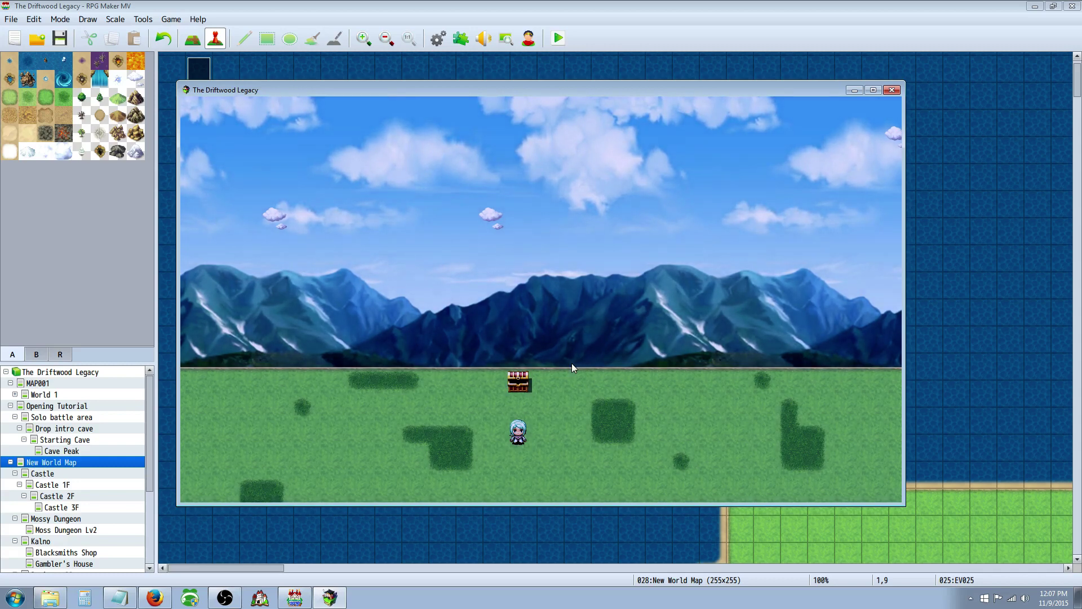
pyautogui.press('Up')
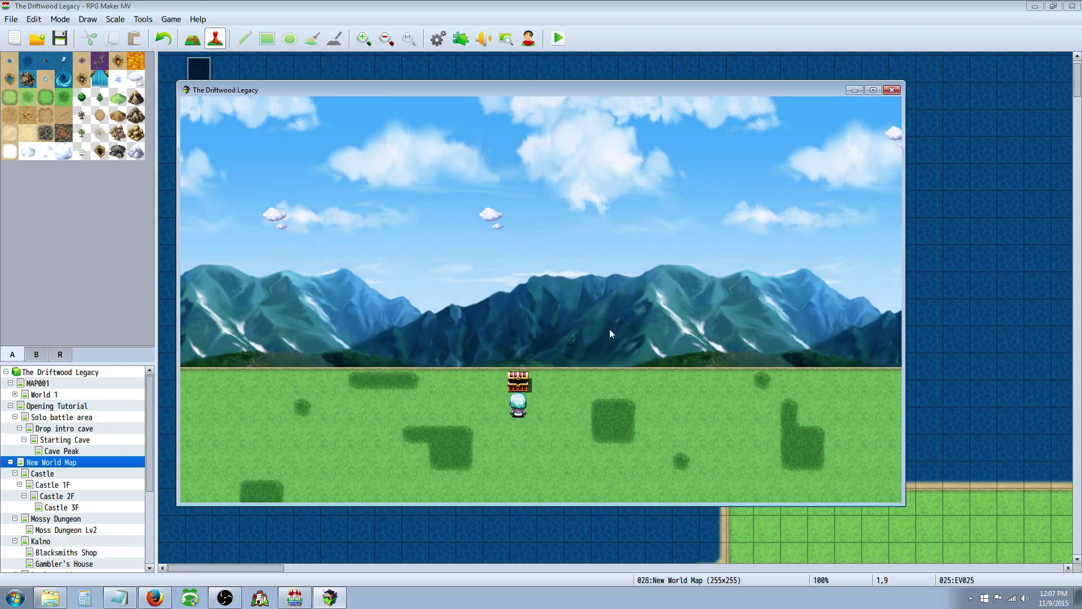
# Close the playtest, check the installed plugins list unchanged, and zoom out the world map view
pyautogui.click(891, 91)
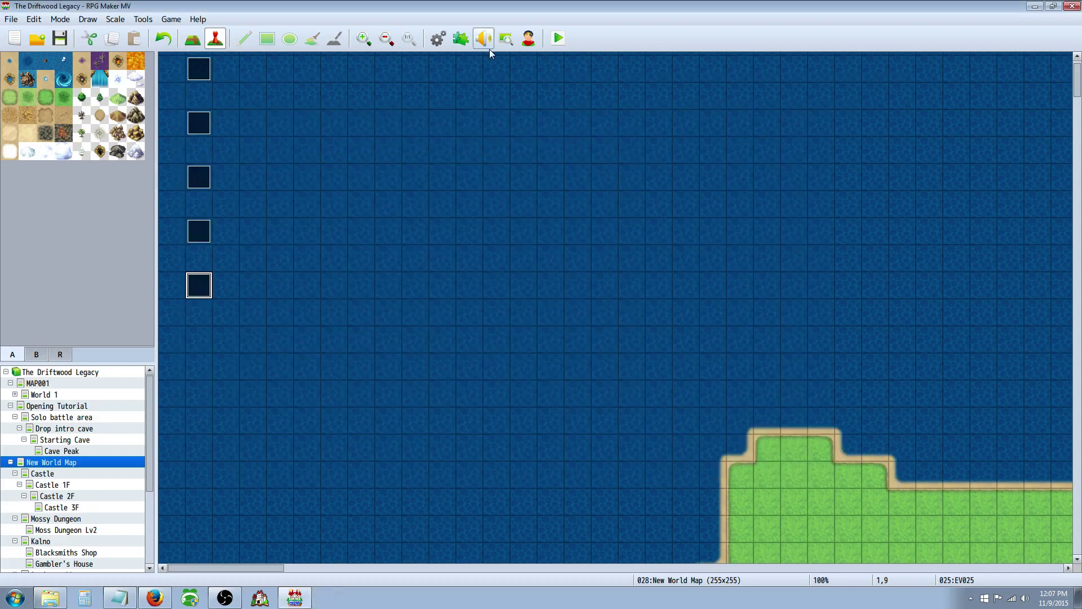
pyautogui.click(460, 38)
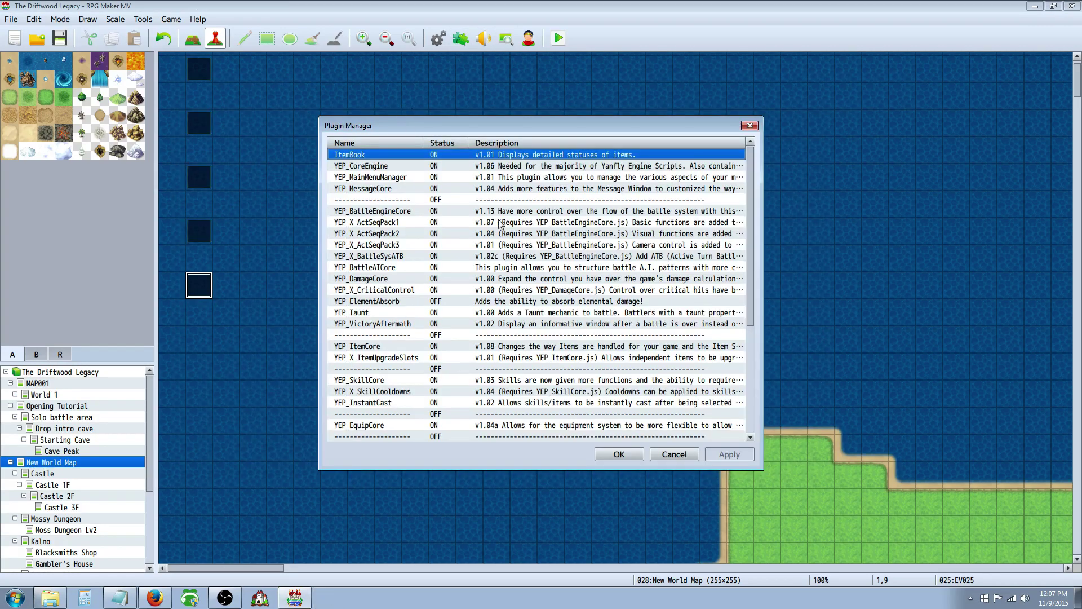
pyautogui.click(619, 454)
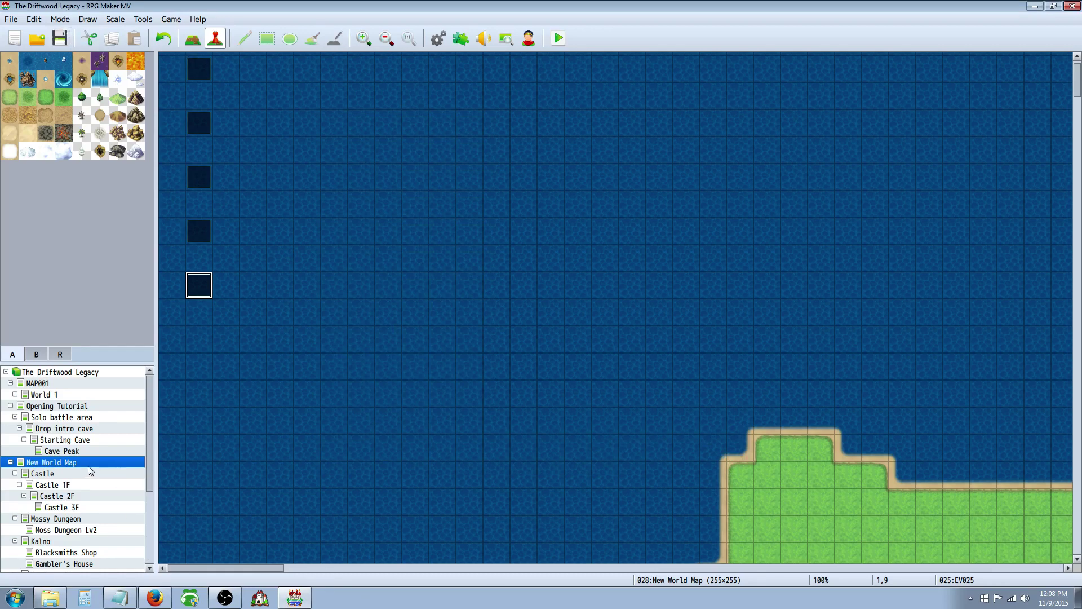
pyautogui.click(396, 41)
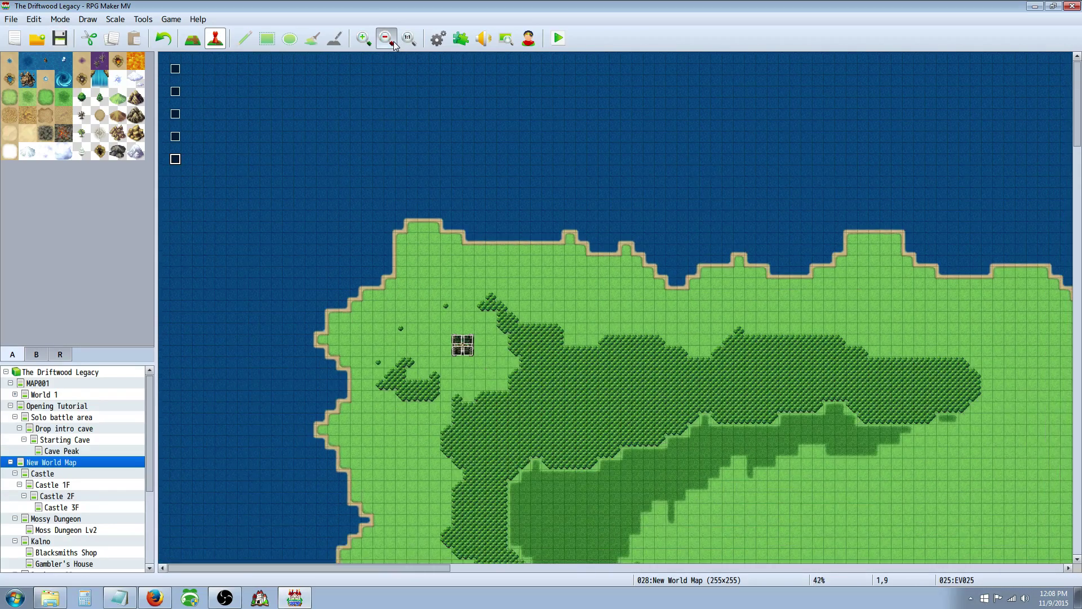